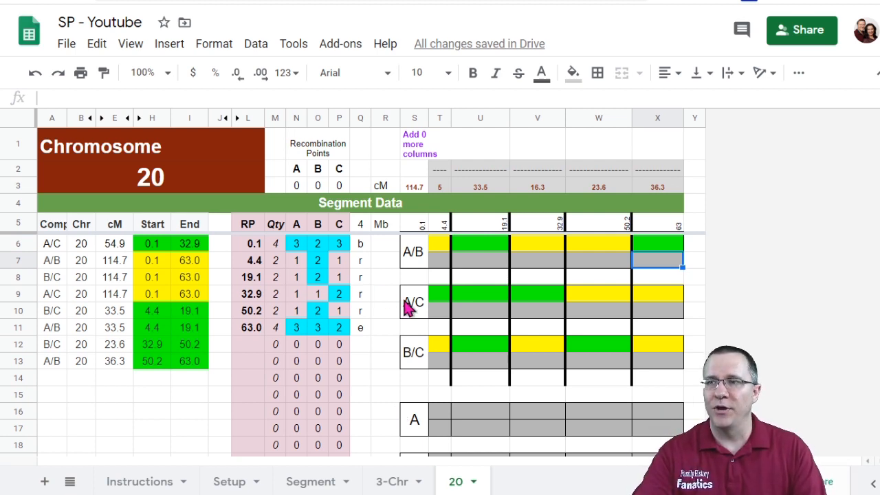
Step: Label the crossover points in row 14 below the comparison bars as B, B, C, B from left to right
drag(443, 245, 444, 367)
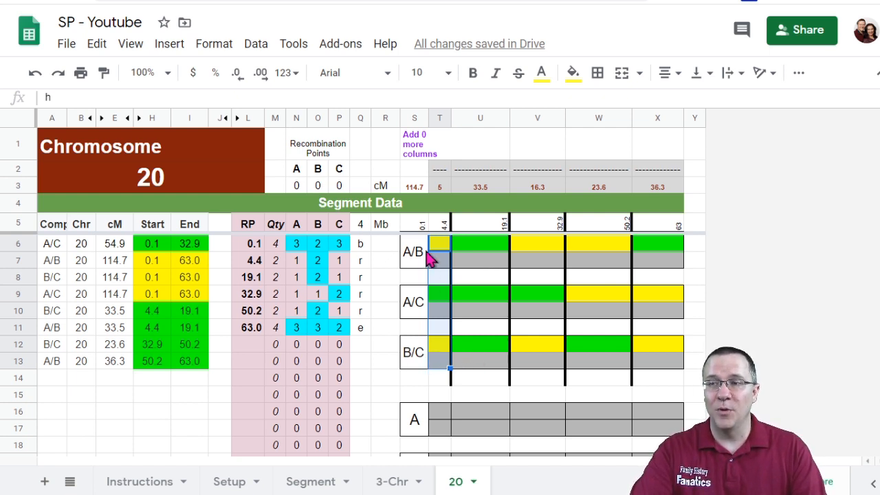
click(441, 381)
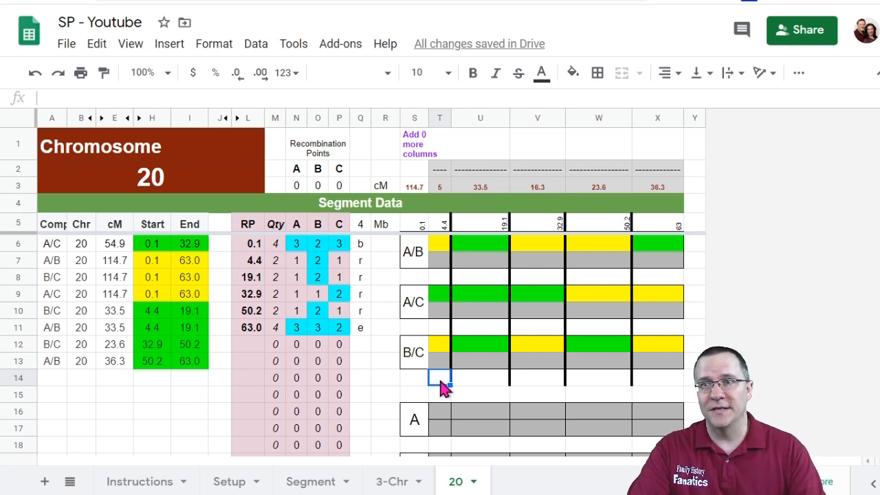
click(363, 345)
drag(297, 249, 339, 327)
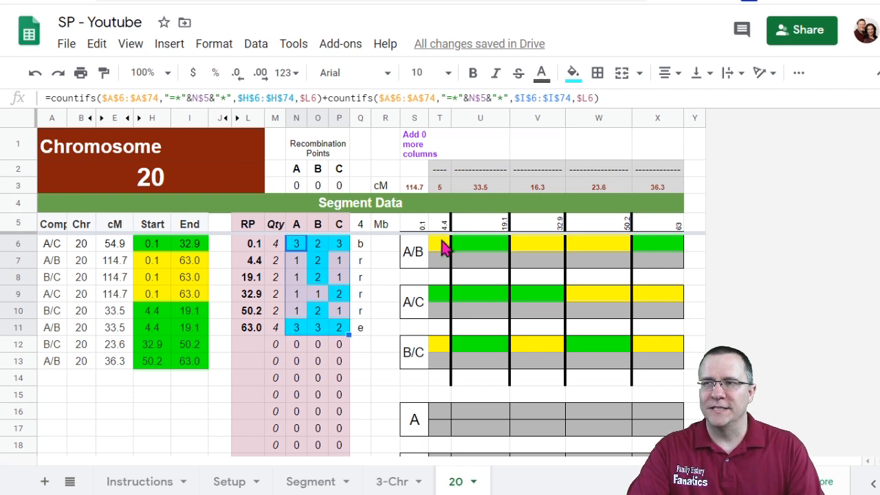
drag(256, 263, 356, 272)
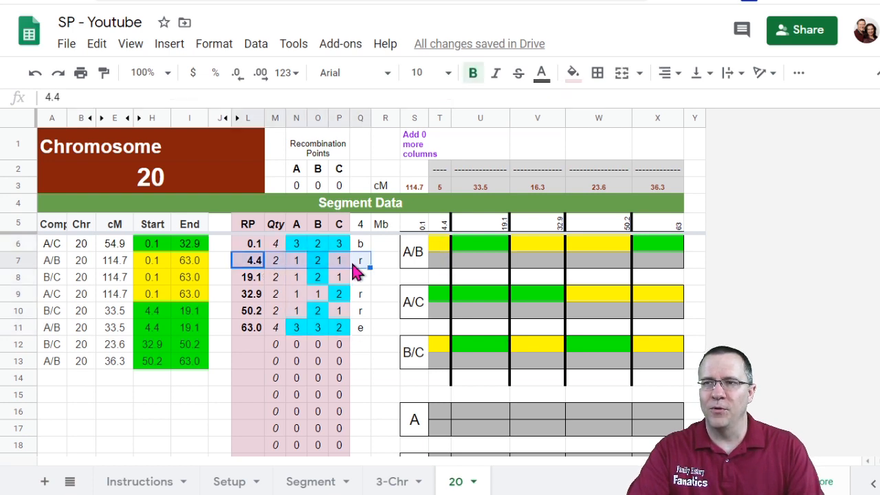
click(319, 265)
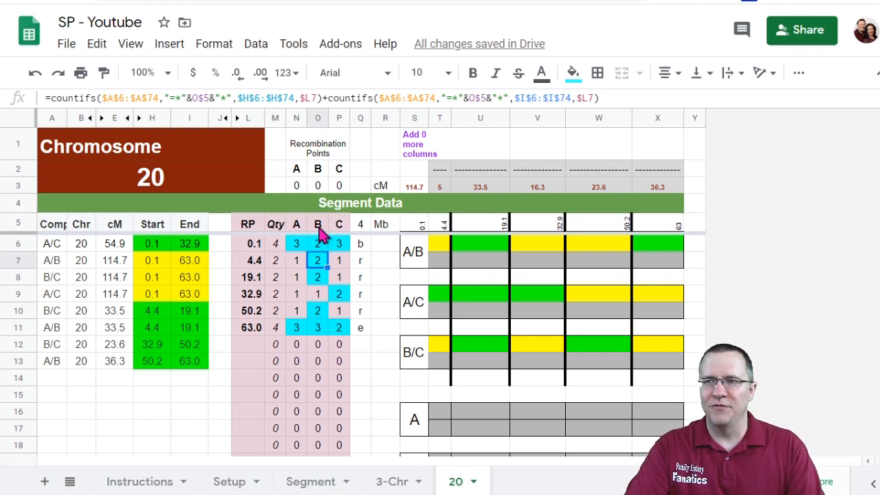
click(442, 385)
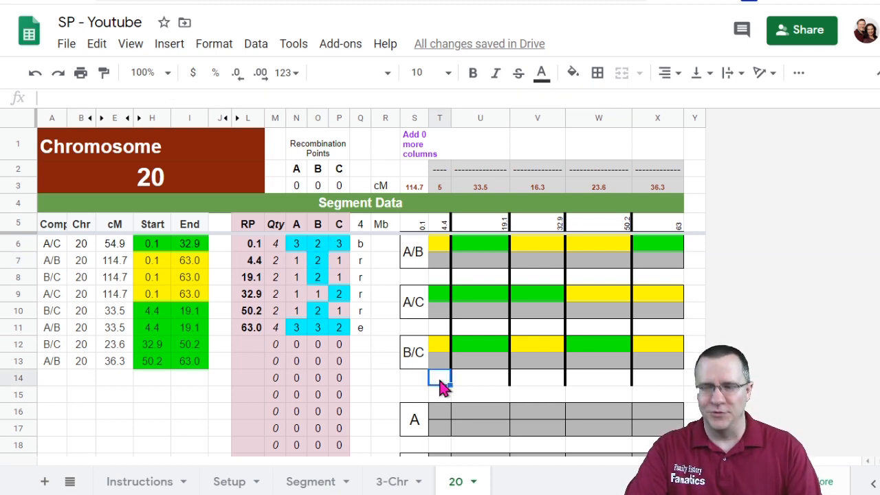
text(B)
key(Tab)
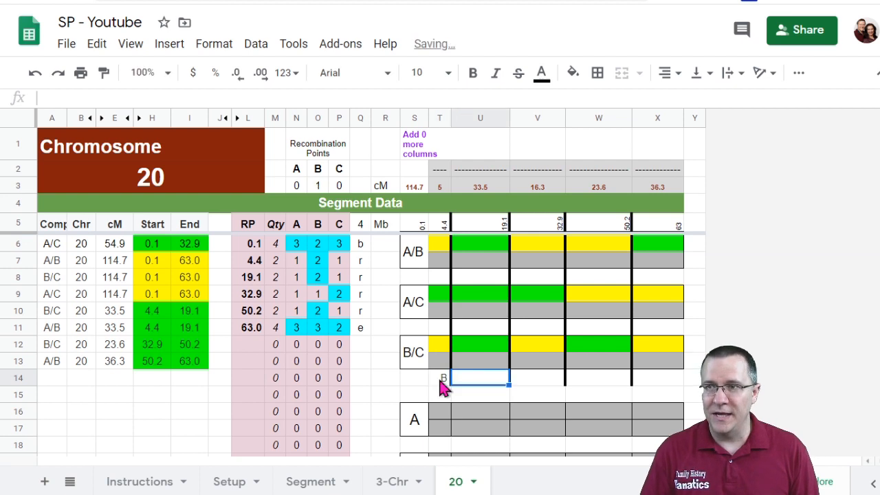
text(B)
key(Tab)
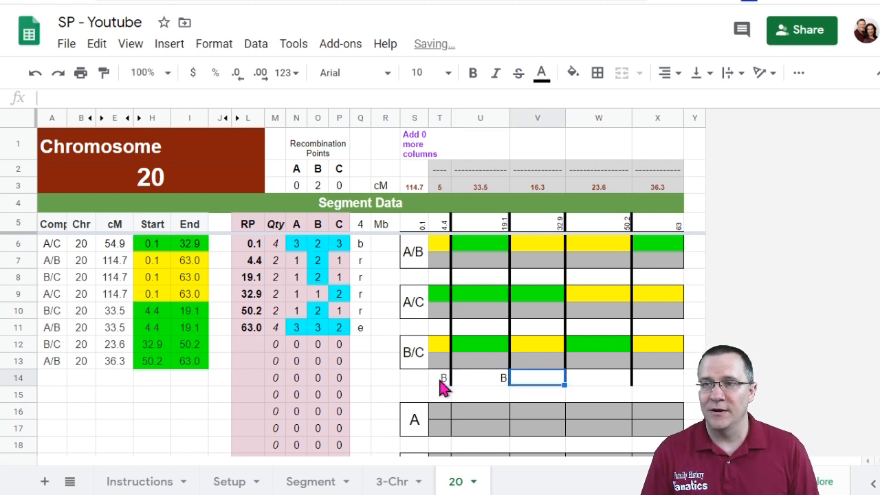
text(C)
key(shift+Right)
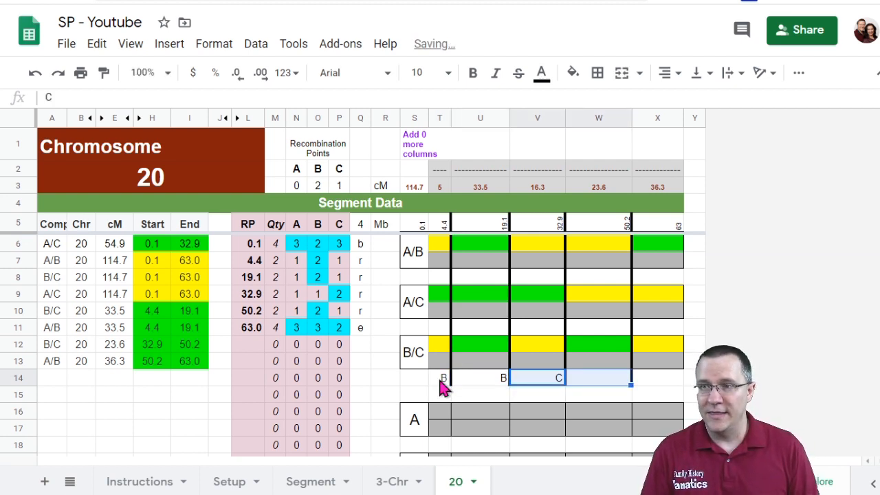
text(B)
key(Tab)
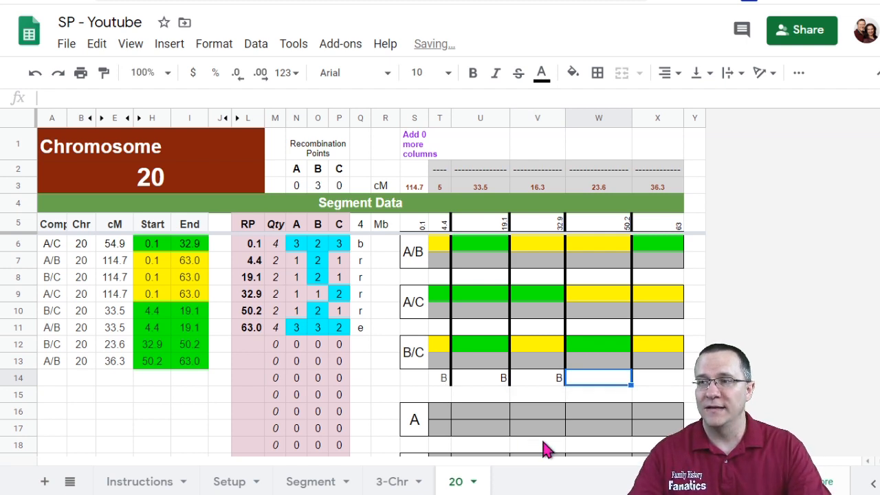
click(641, 380)
click(589, 390)
click(553, 389)
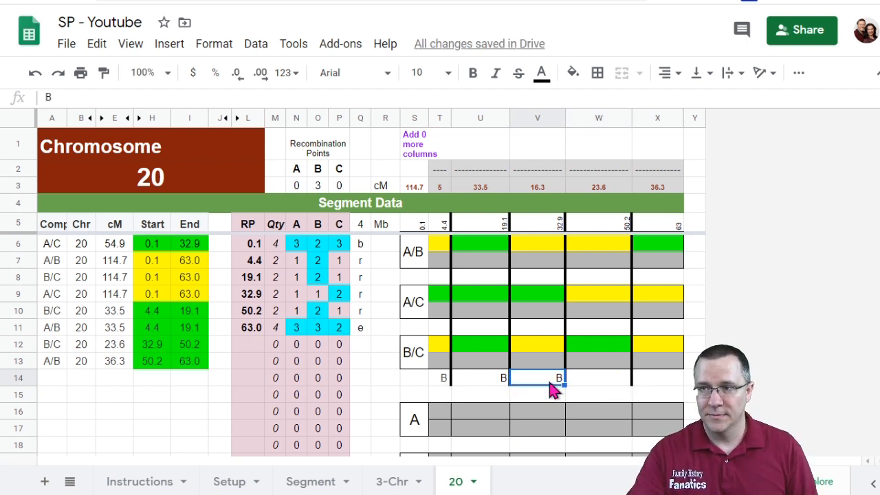
text(C)
key(Tab)
text(VB)
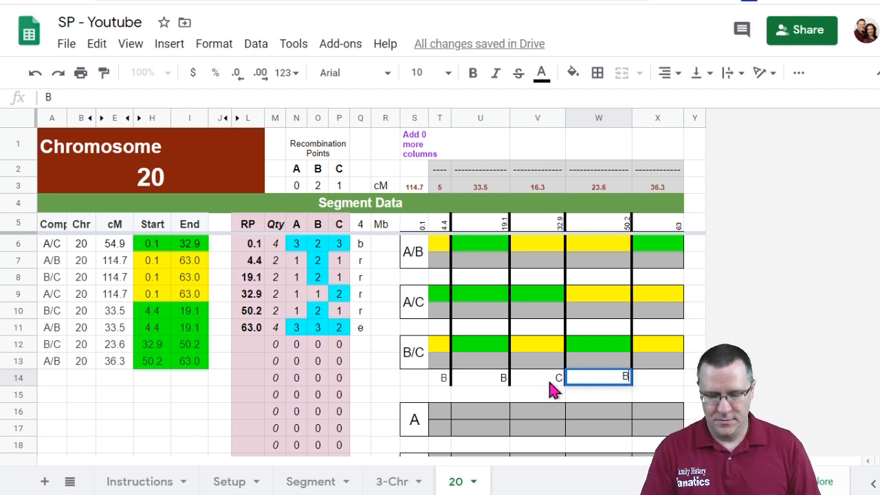
key(Tab)
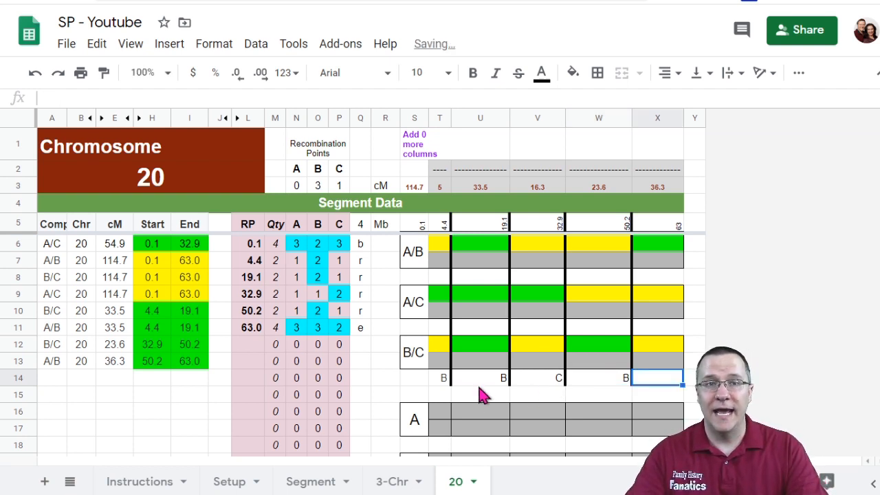
Step: Enter A1 and B1 in the two rows of the first segment of the A track
drag(446, 382, 667, 378)
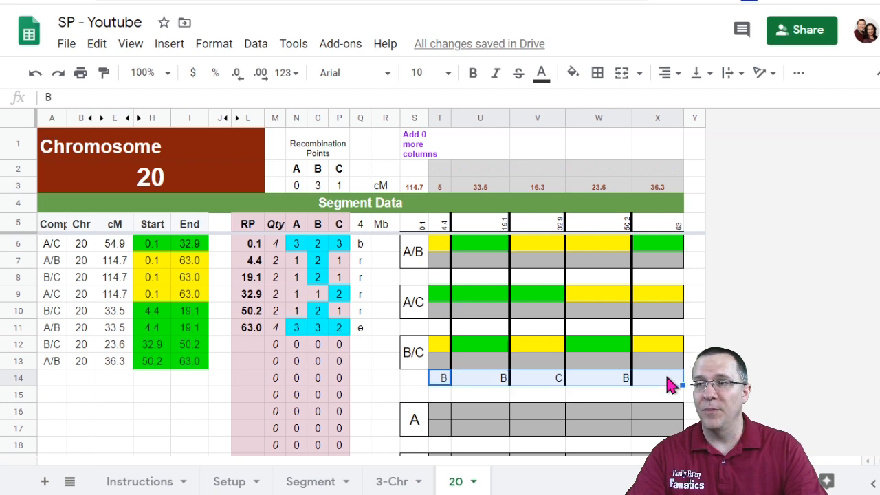
scroll(670, 385, down, 2)
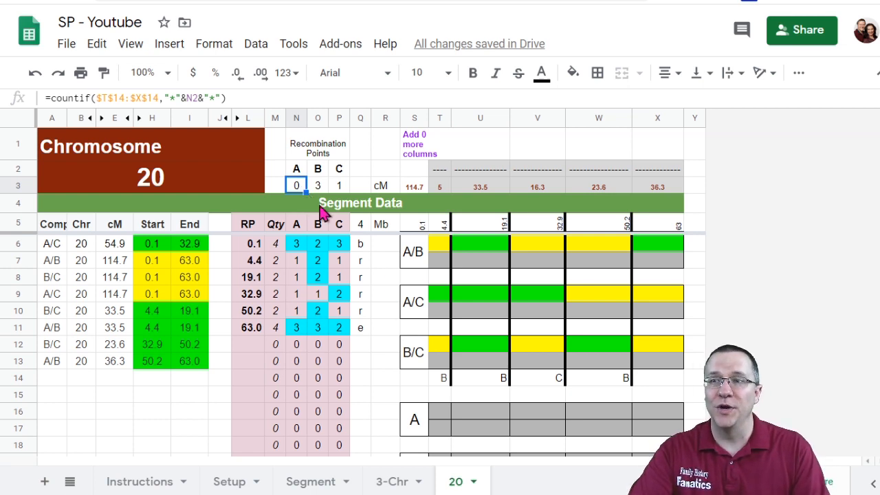
click(445, 414)
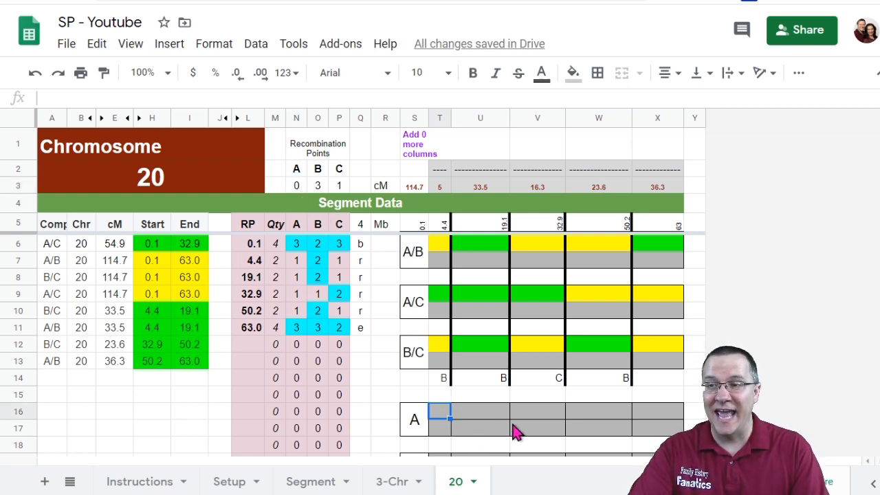
text(A1)
key(Return)
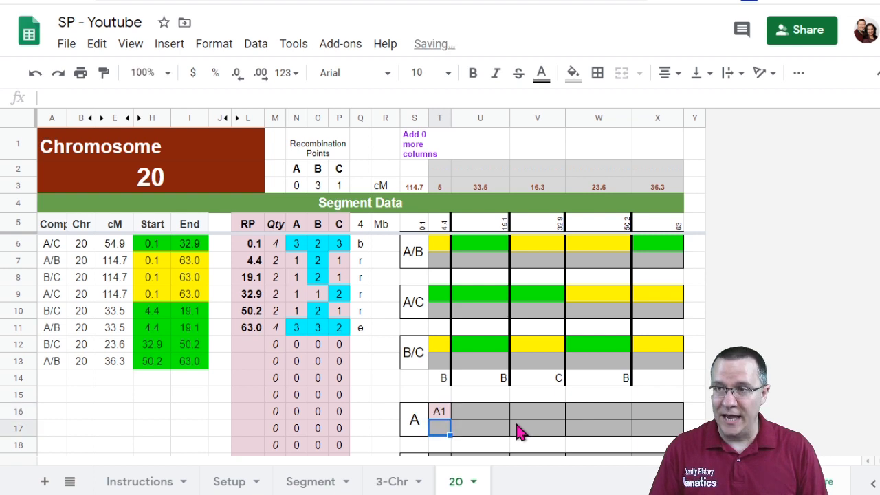
text(B1)
key(Return)
Step: Copy the A1/B1 pair and paste it across the remaining segments of the A track
drag(441, 415, 649, 421)
key(ctrl+c)
click(472, 415)
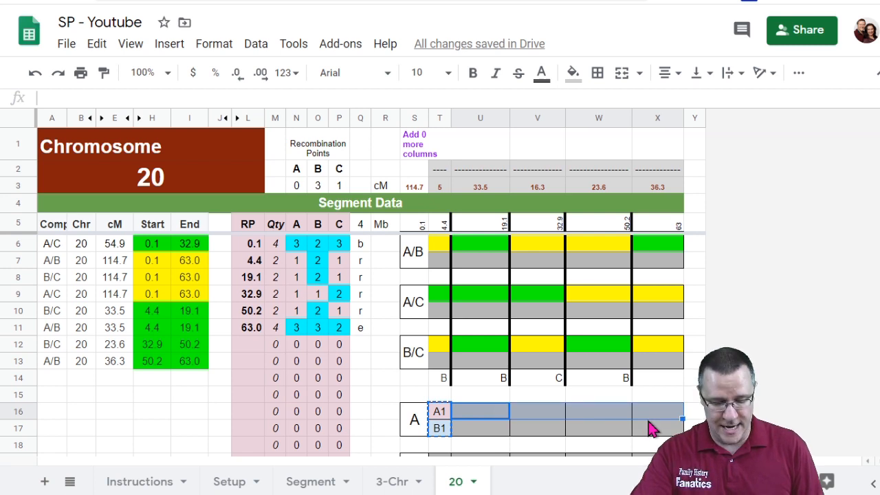
key(ctrl+v)
scroll(526, 399, down, 1)
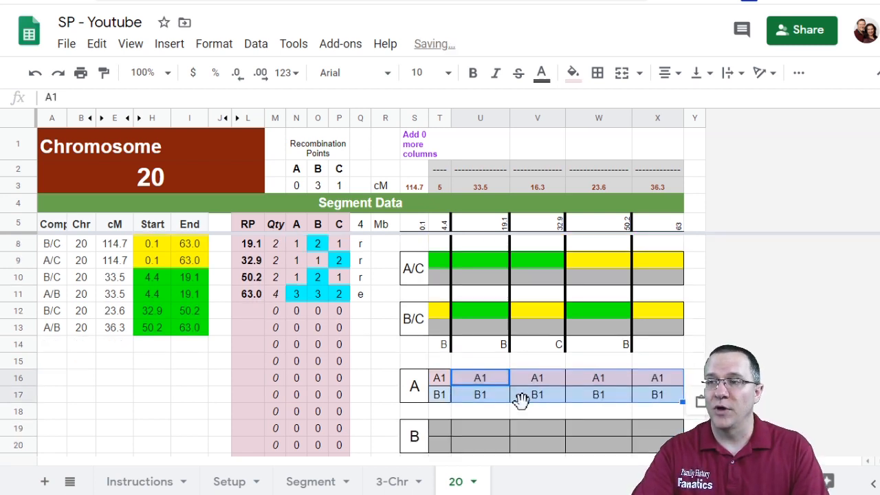
scroll(555, 401, up, 1)
Step: Collapse the menus and paste the A1/B1 pair into the second and last segments of the B track
click(555, 401)
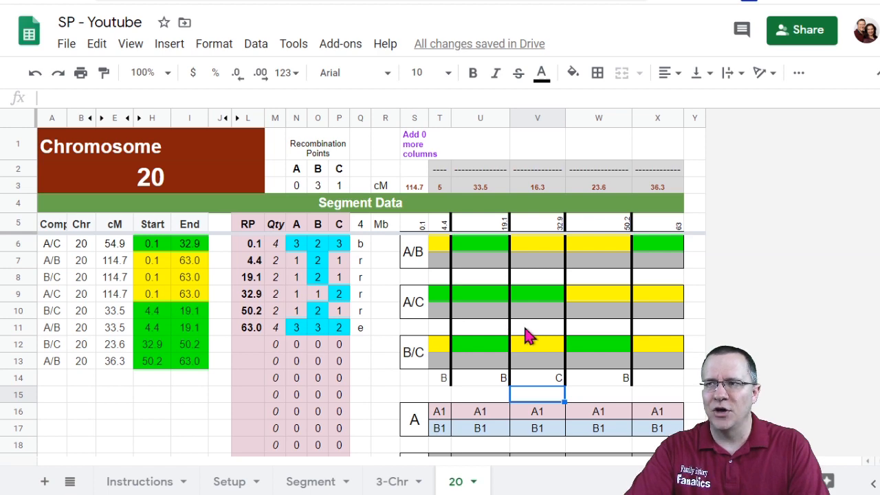
key(ctrl+shift+f)
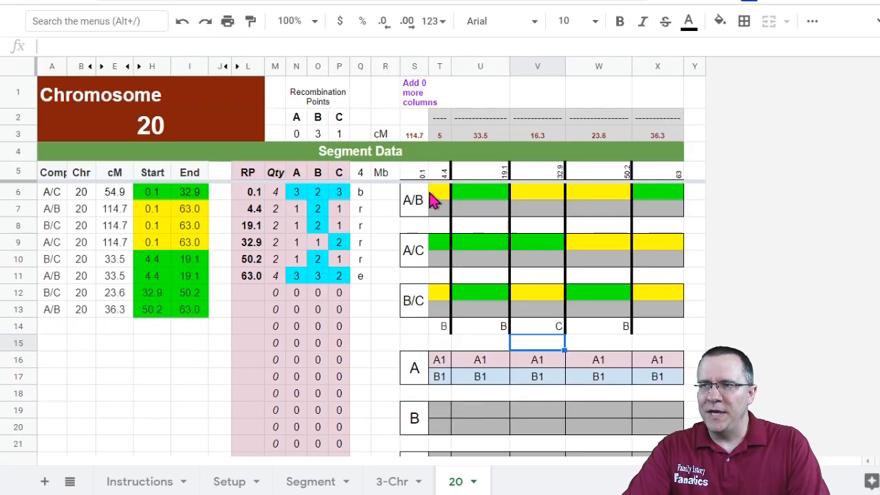
click(490, 416)
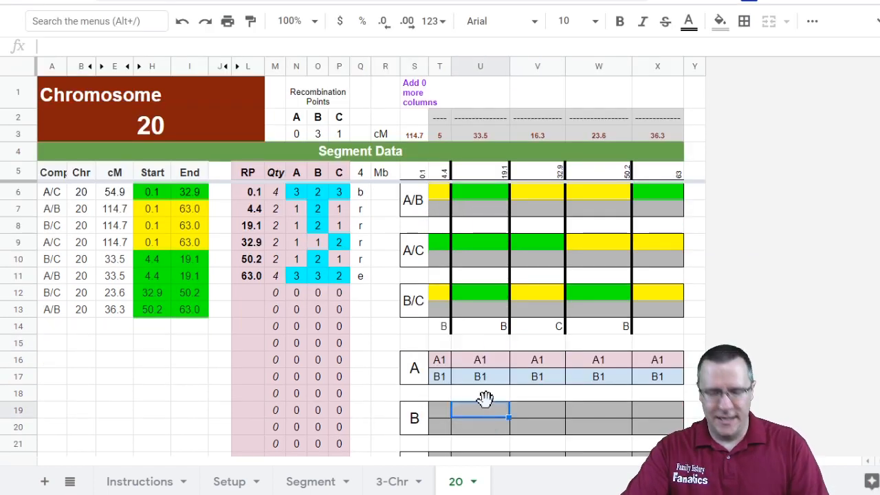
key(ctrl+v)
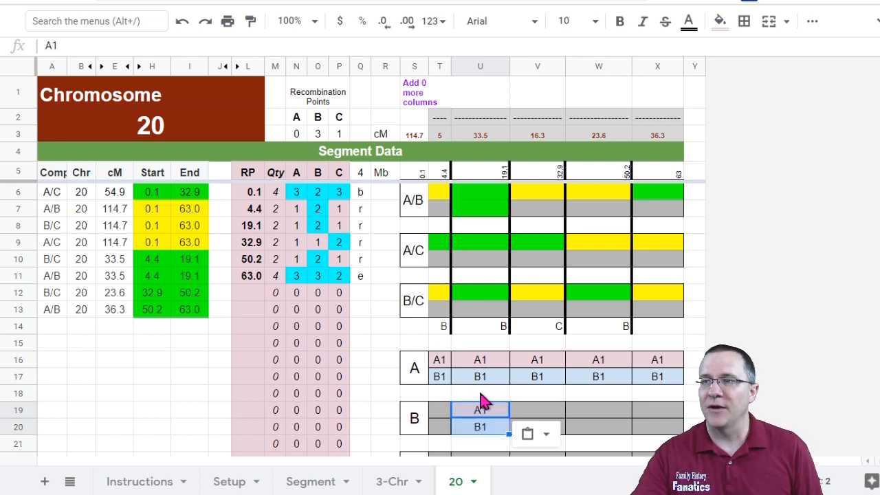
click(658, 411)
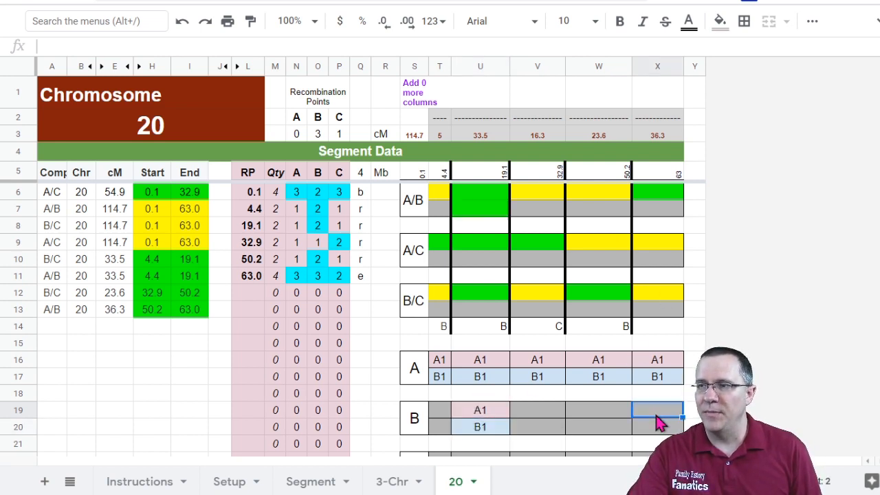
key(ctrl+v)
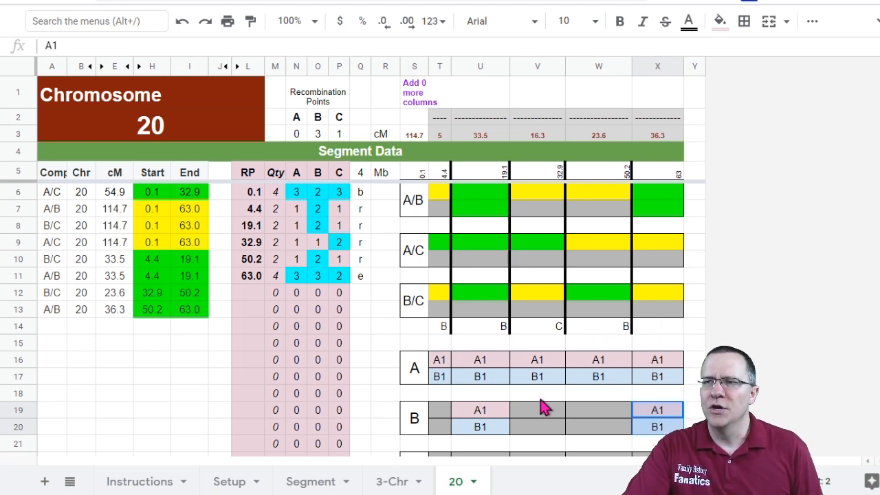
Step: Paste the A1/B1 pair into the first three segments of the C track
scroll(541, 408, down, 1)
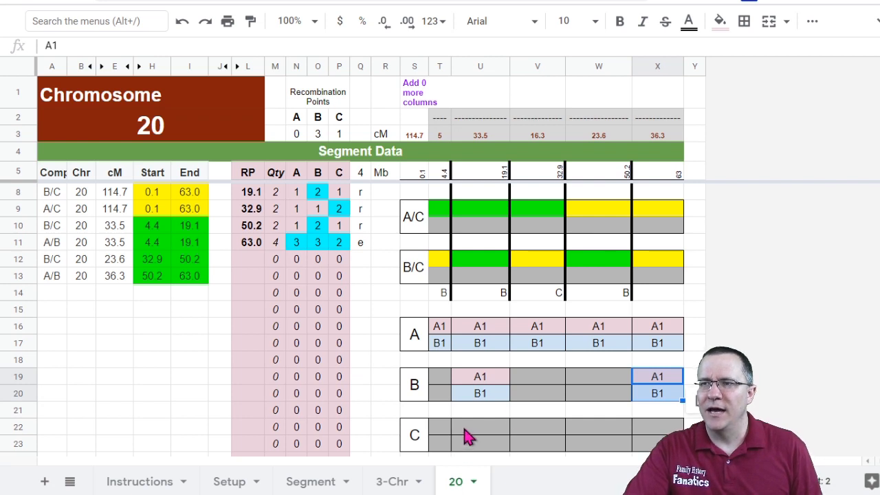
click(442, 430)
key(ctrl+v)
click(517, 435)
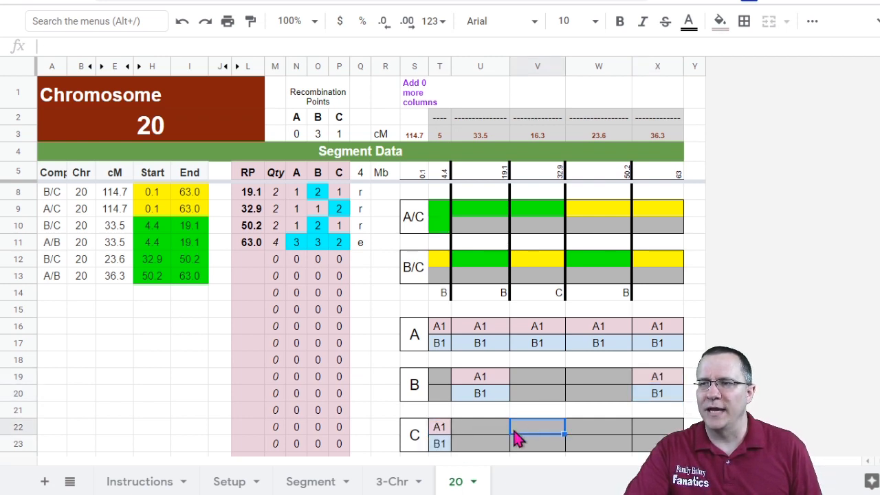
key(ctrl+v)
click(492, 431)
key(ctrl+v)
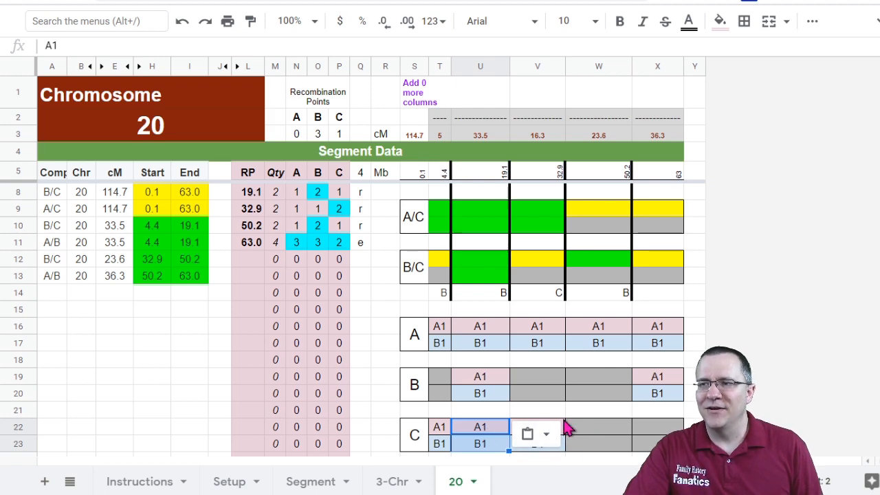
Step: Enter A2 in the top row of the B track's third segment
scroll(568, 426, down, 1)
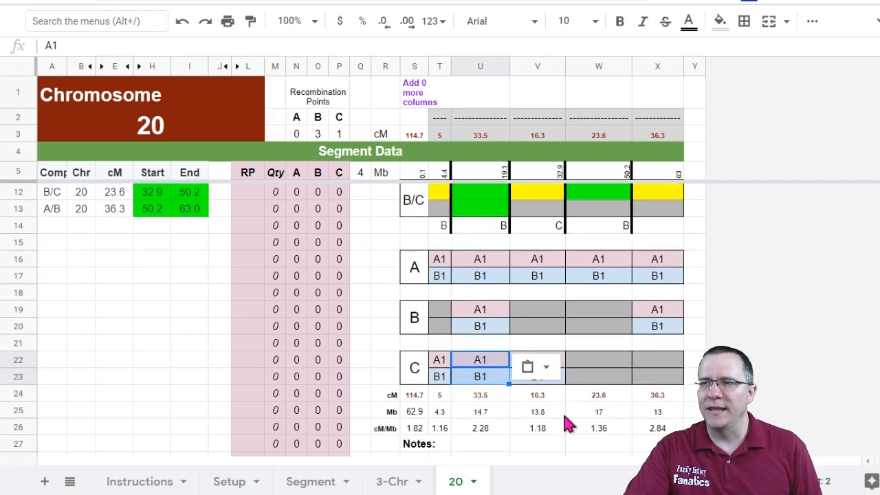
scroll(568, 425, up, 2)
scroll(567, 425, down, 1)
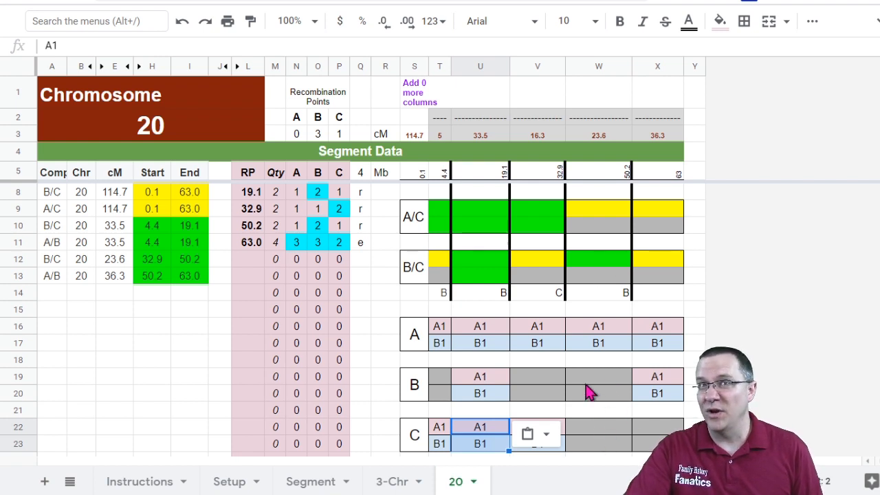
scroll(590, 392, up, 1)
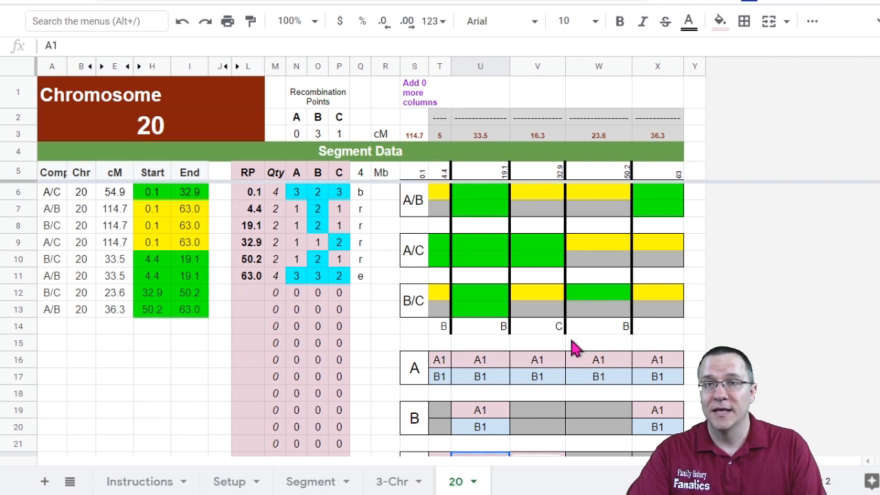
scroll(585, 423, down, 2)
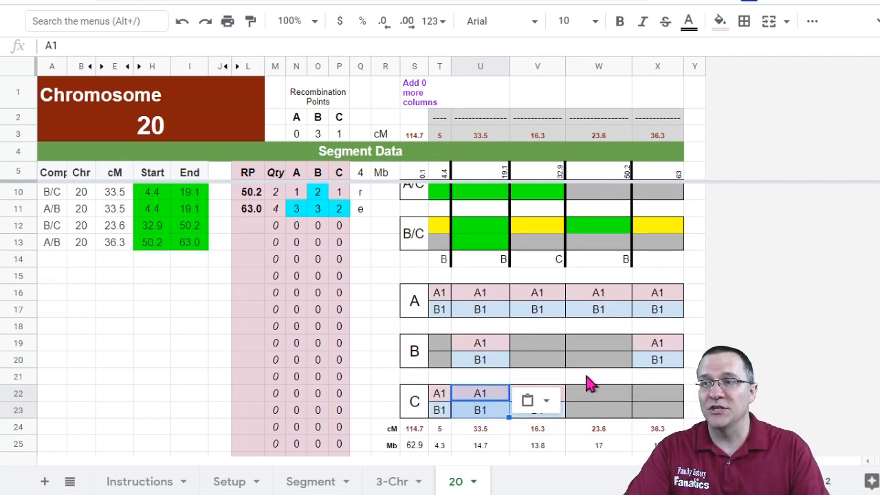
click(541, 351)
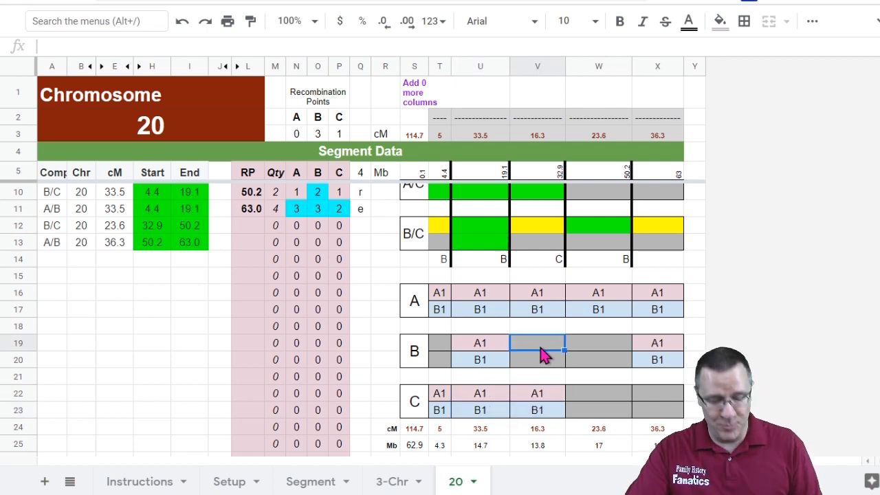
text(A2)
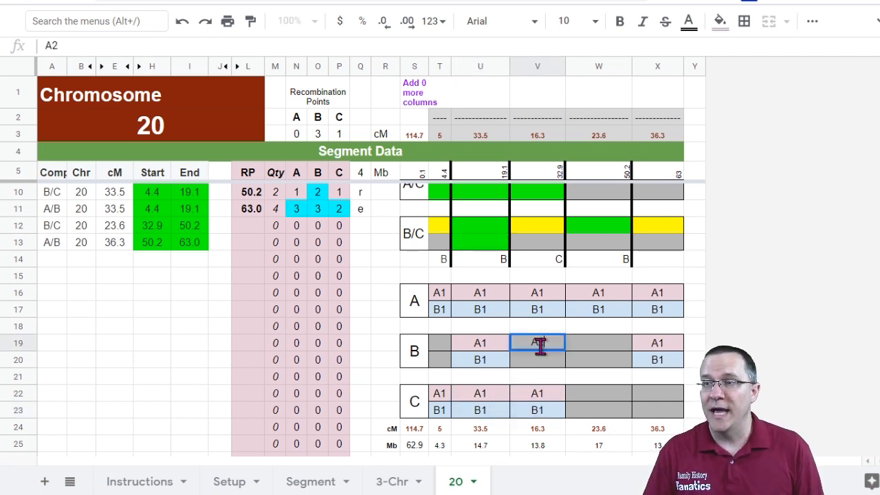
key(Return)
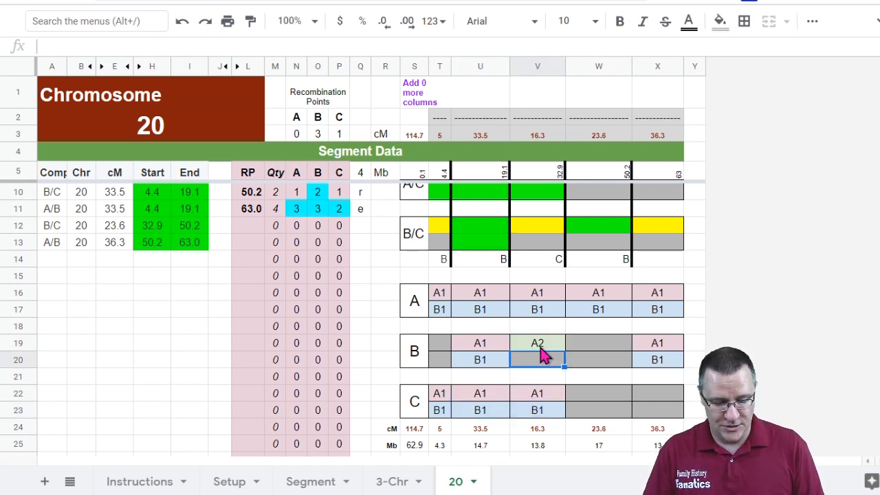
Step: Complete the B1 label under A2 in the B track's third segment and paste that A2/B1 pair into the fourth segment
text(B)
key(Return)
drag(541, 328, 552, 365)
click(579, 349)
click(549, 346)
key(ctrl+c)
click(595, 351)
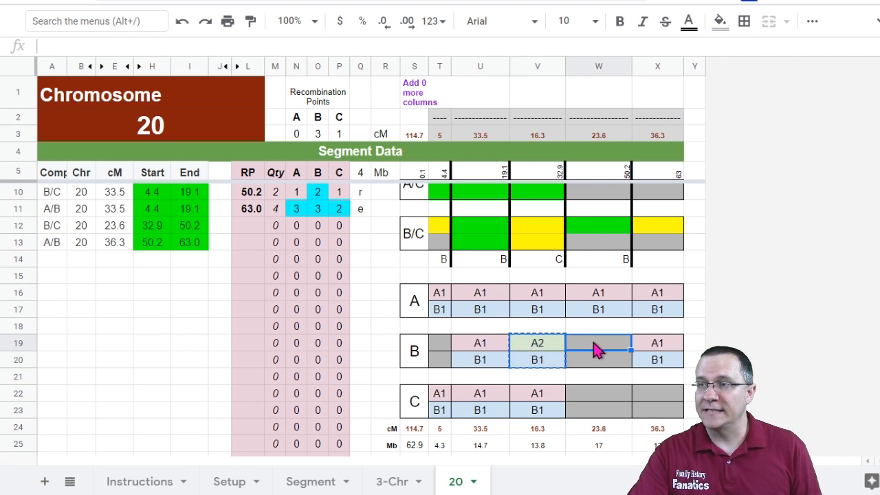
key(ctrl+v)
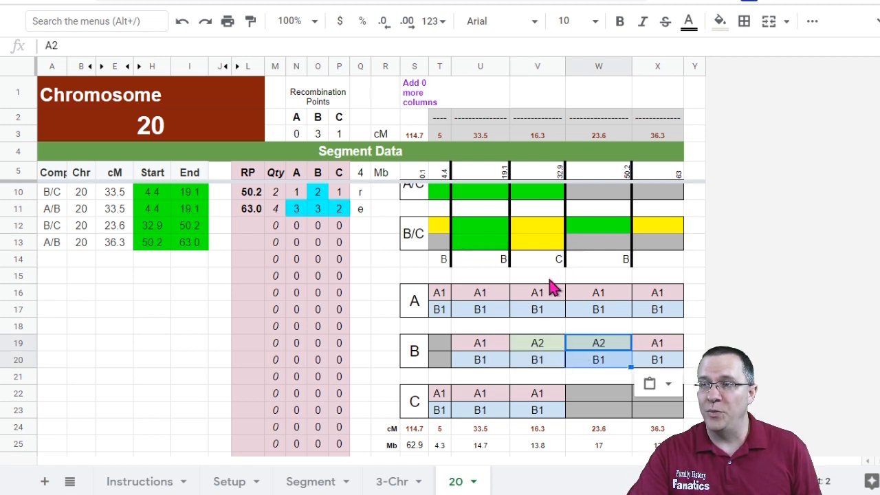
Step: Paste the A2/B1 pair into the fourth and fifth segments of the C track
click(599, 398)
key(ctrl+v)
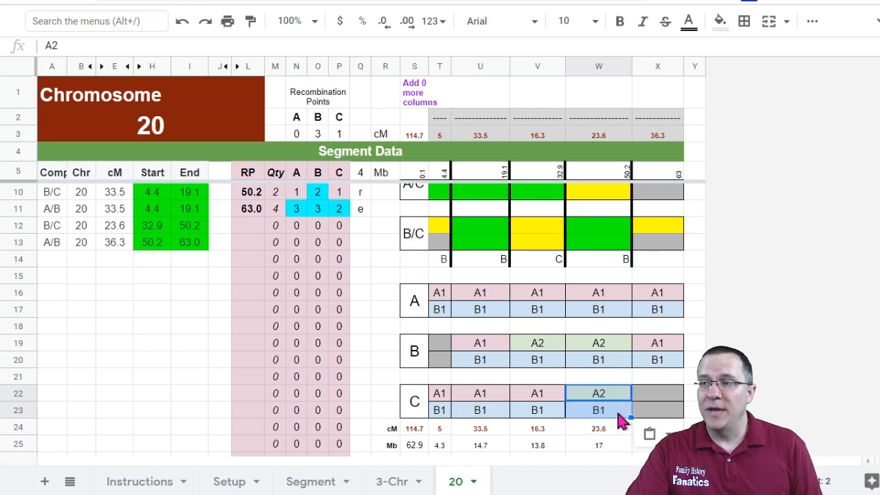
click(655, 400)
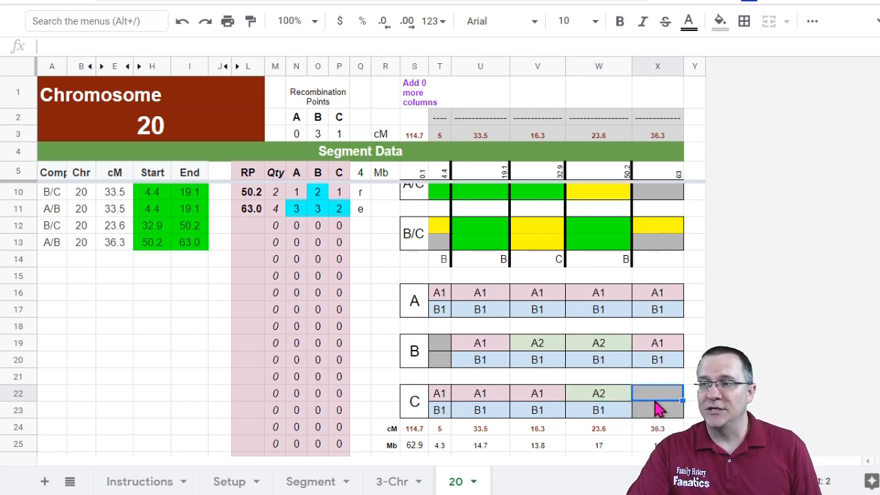
key(ctrl+v)
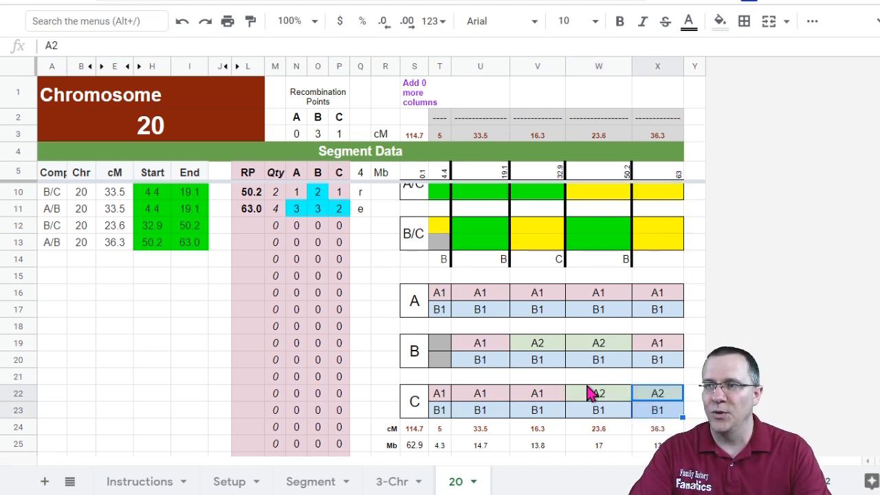
scroll(568, 395, up, 1)
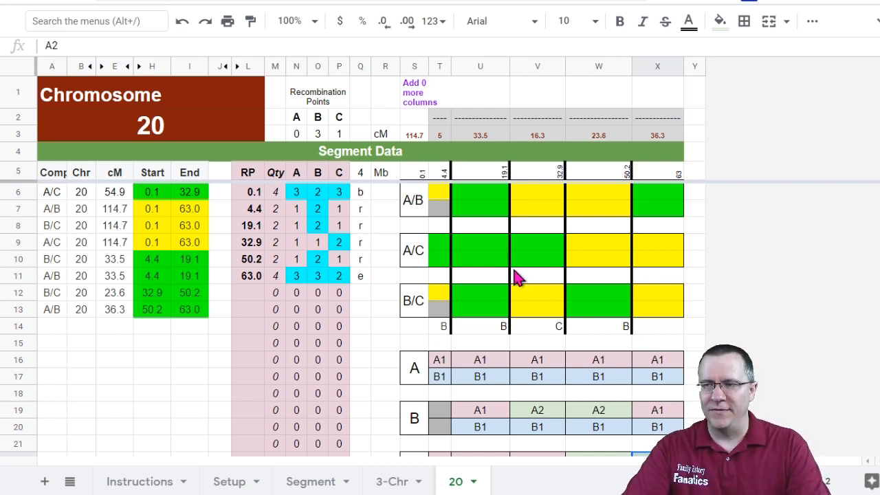
scroll(577, 403, down, 2)
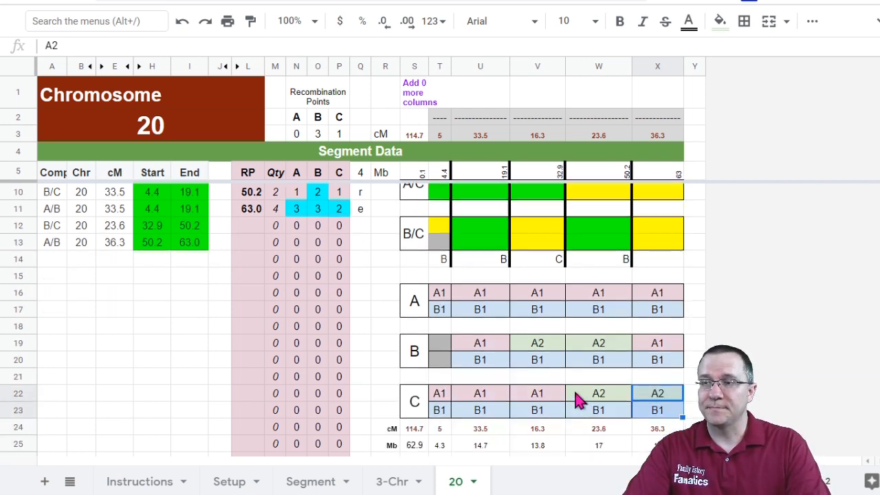
click(441, 346)
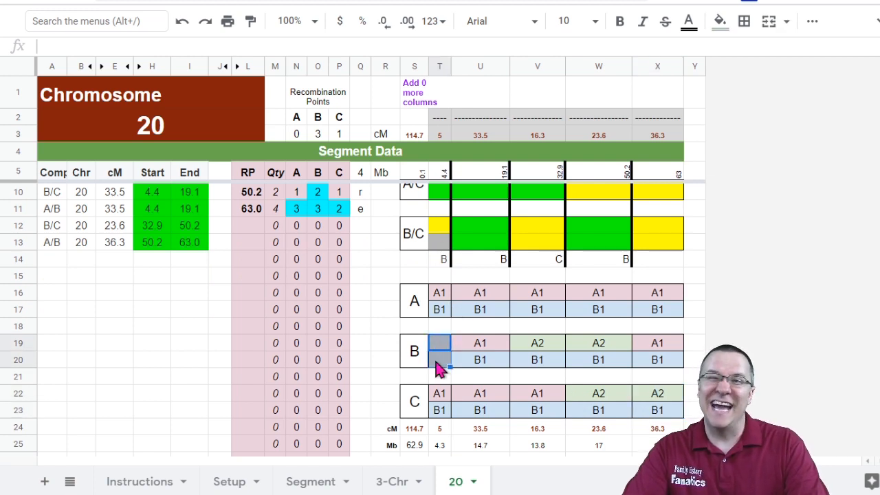
scroll(584, 361, up, 2)
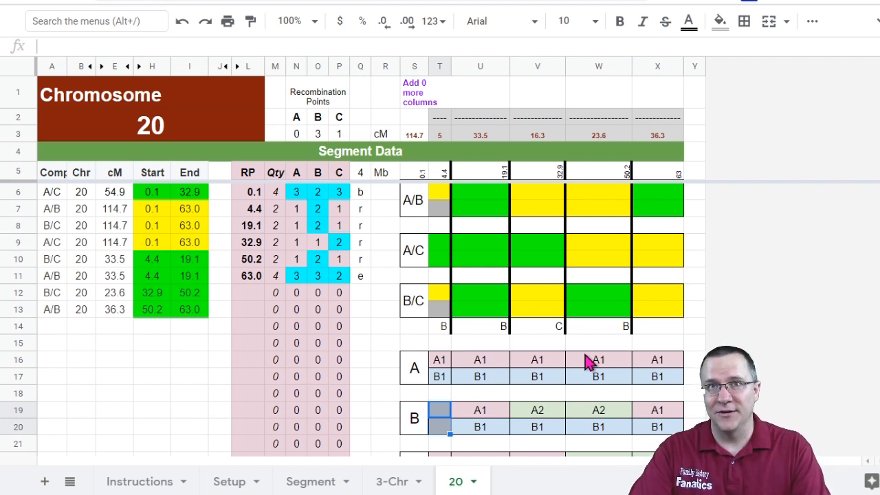
Step: Duplicate the 3-Chr sheet and rename the copy 16
right_click(390, 481)
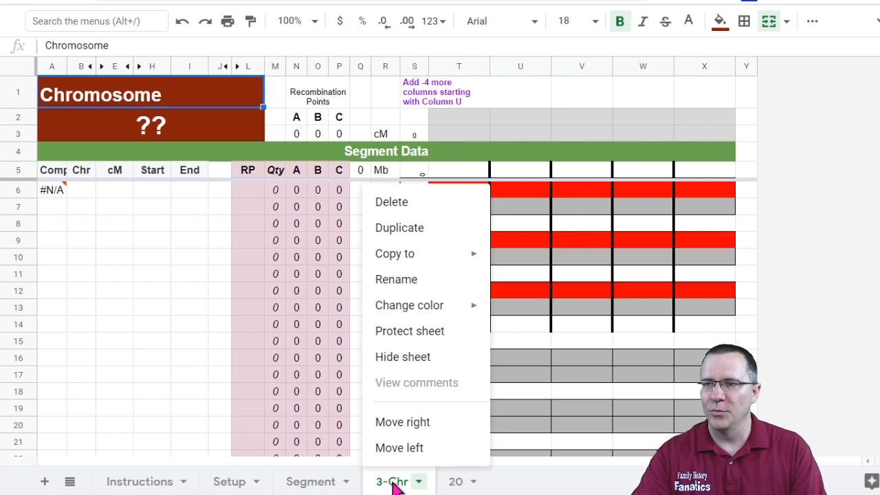
click(406, 237)
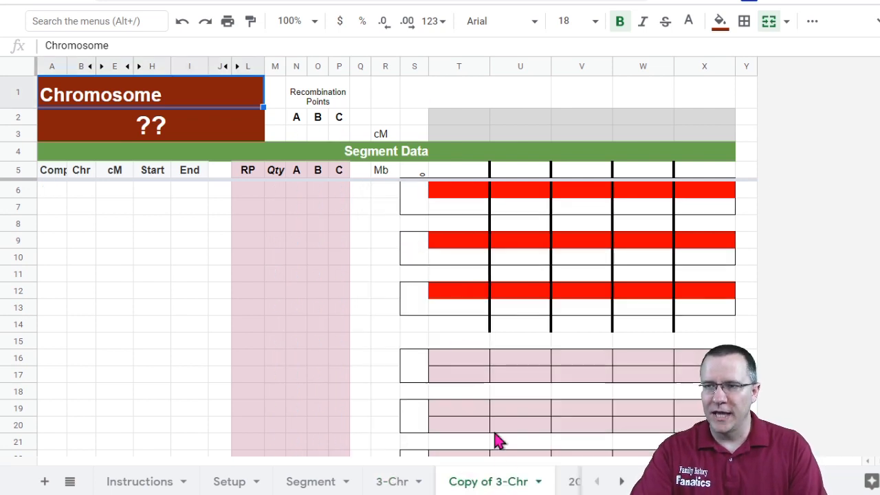
right_click(500, 481)
click(469, 279)
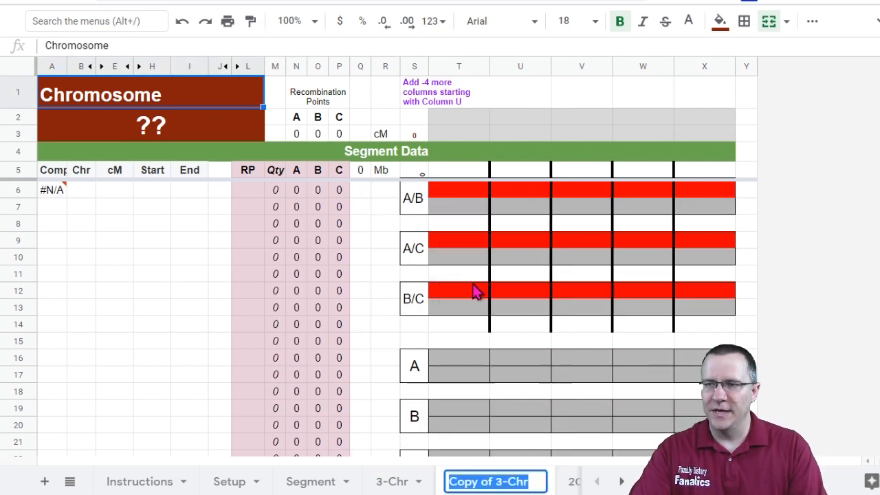
text(16)
key(Return)
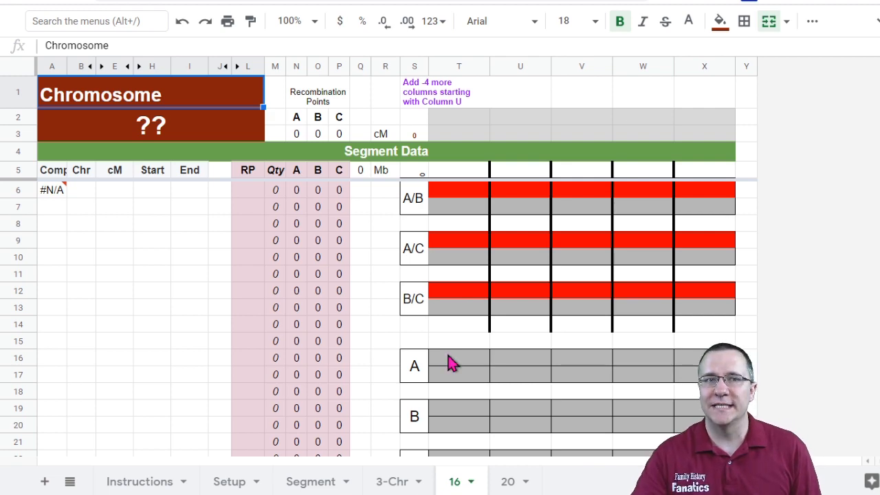
Step: Set the chromosome number in the sheet title to 16
click(143, 137)
text(16)
key(Return)
scroll(141, 196, down, 4)
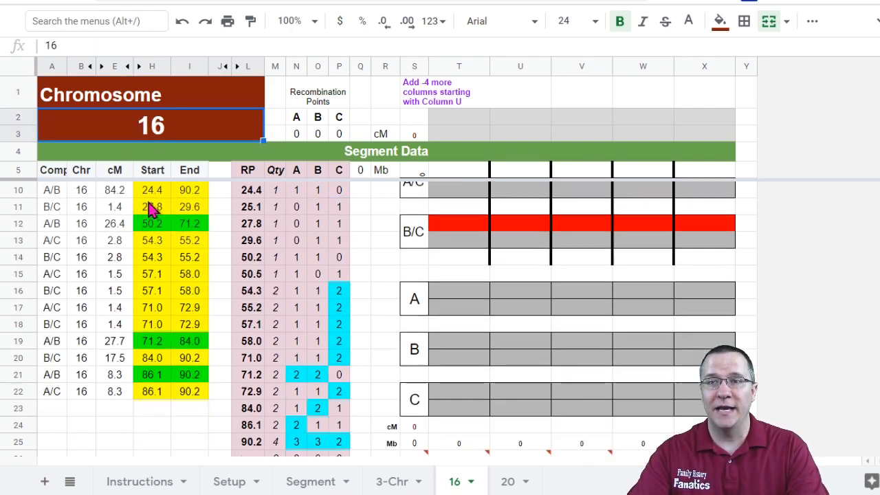
scroll(144, 222, up, 4)
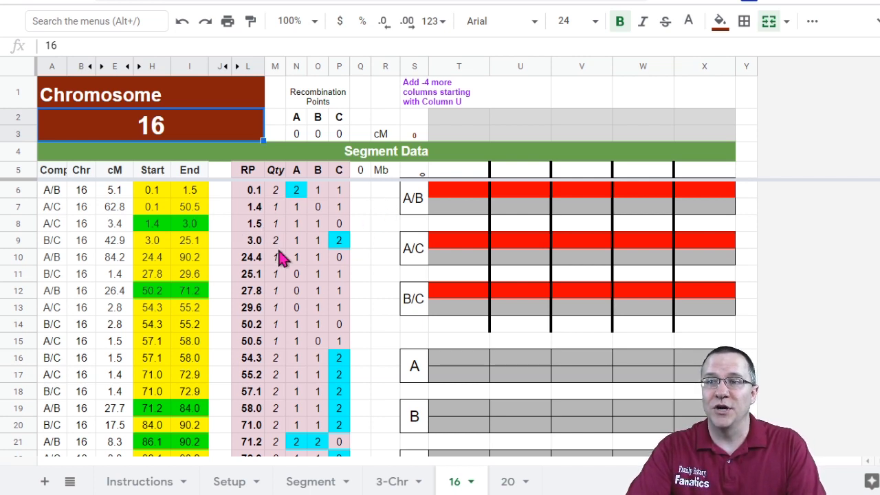
Step: Mark recombination points 1.4 and 3.0 as r and 1.5 as c in the notation column
click(248, 206)
shift+click(344, 226)
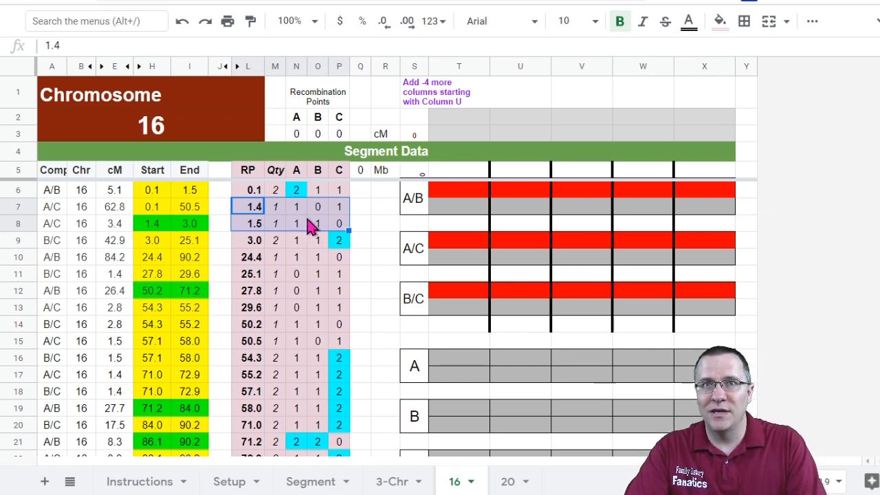
click(359, 230)
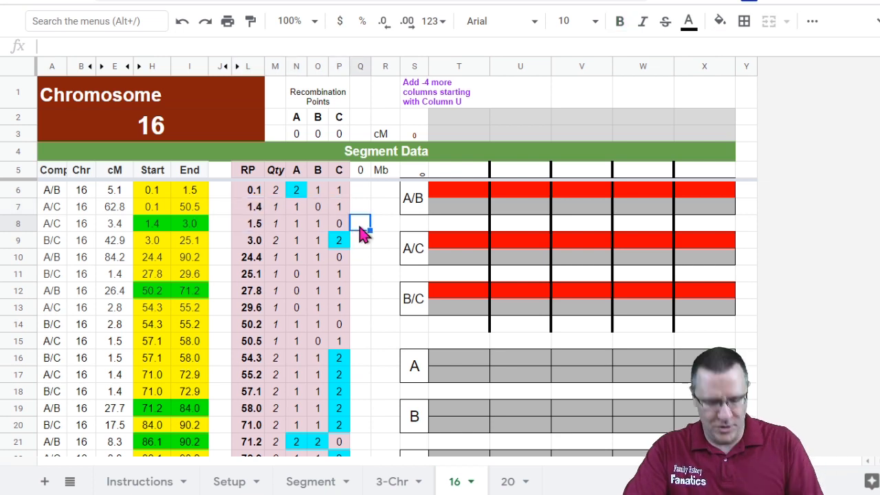
text(c)
key(Up)
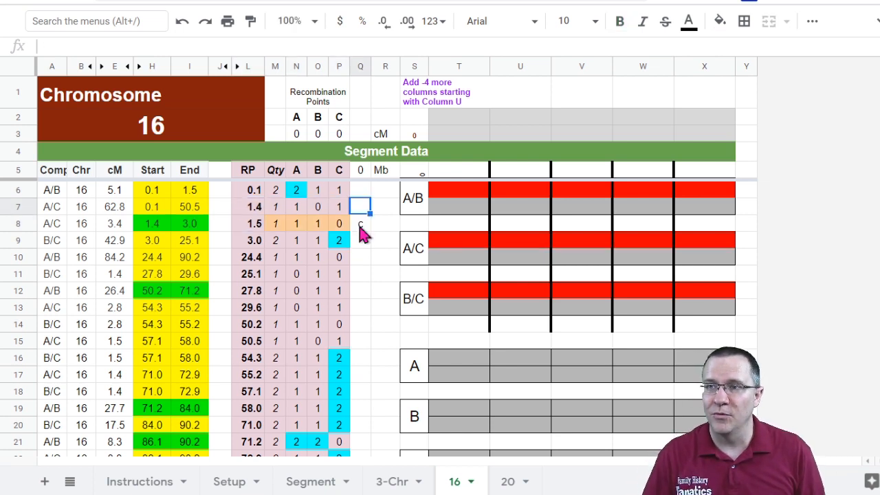
text(r)
key(Return)
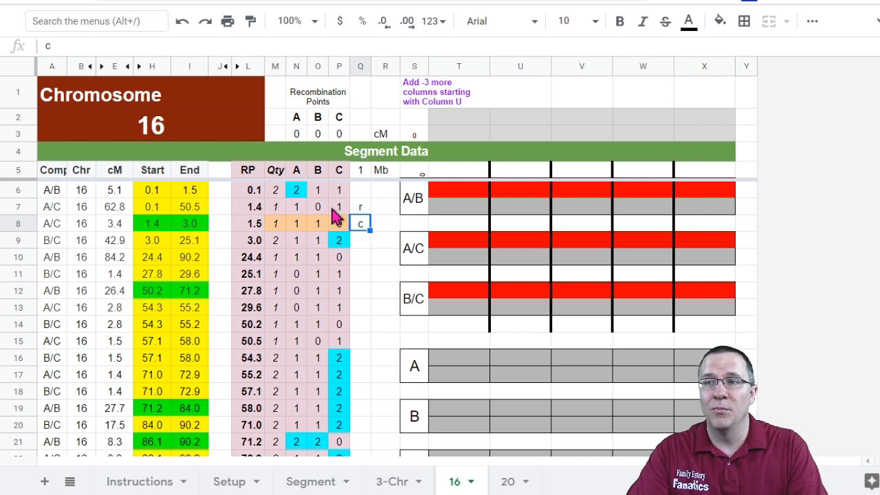
click(361, 244)
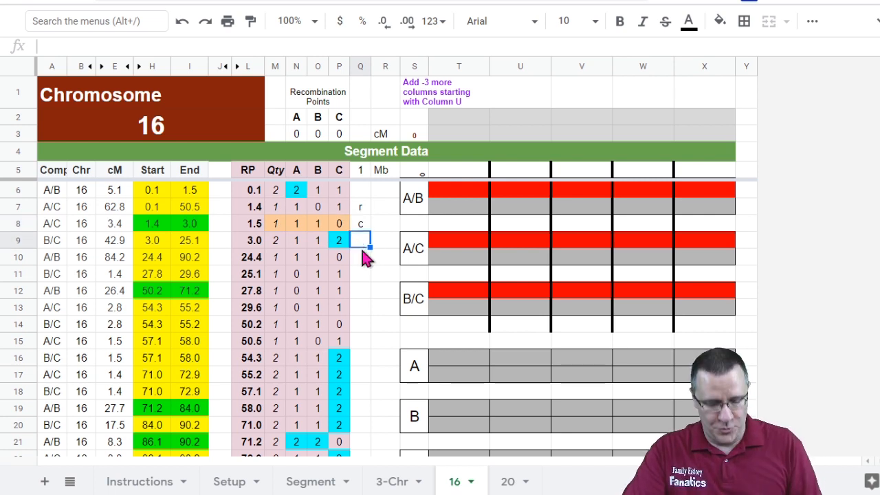
text(r)
key(Return)
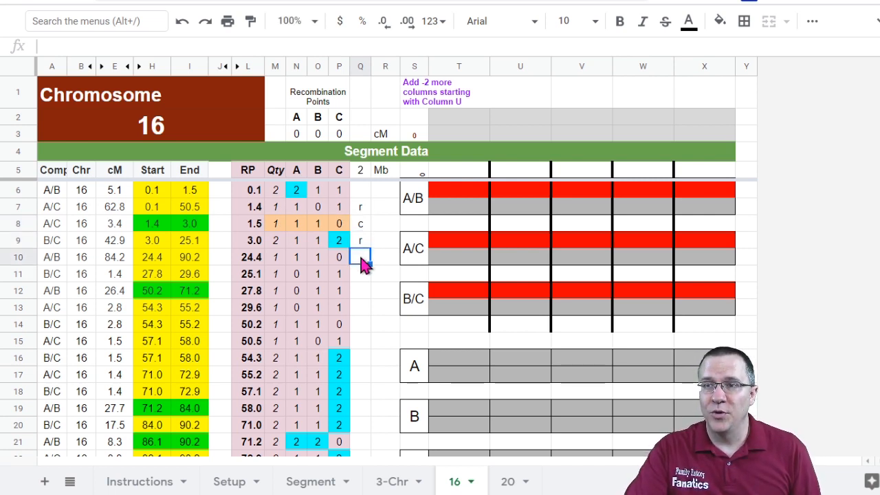
Step: Mark recombination point 24.4 as r and 25.1 as c
drag(253, 263, 341, 278)
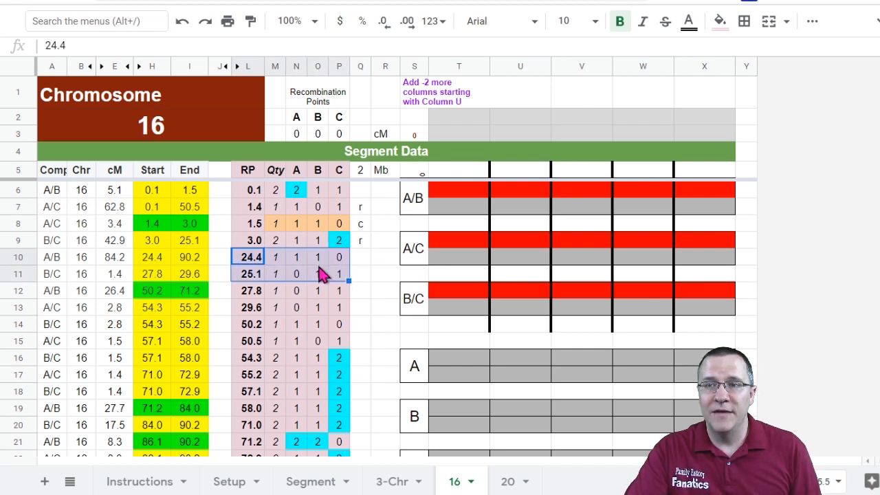
click(360, 260)
text(r)
key(Return)
text(c)
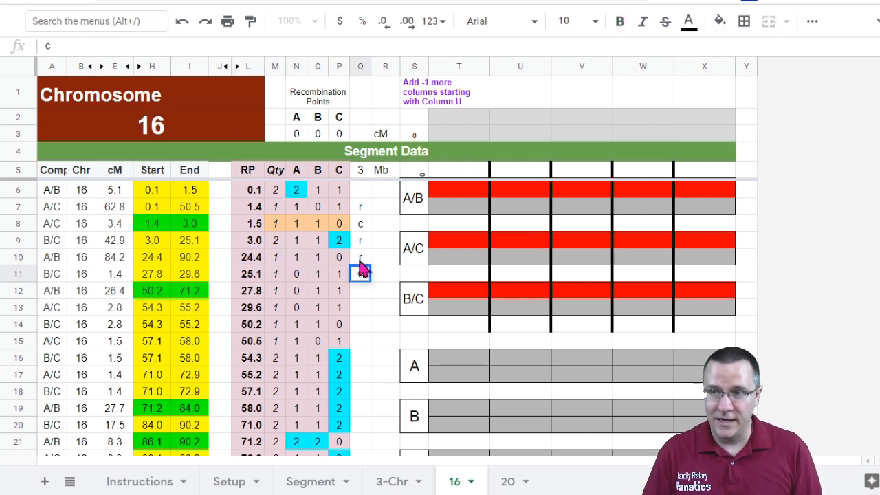
key(Return)
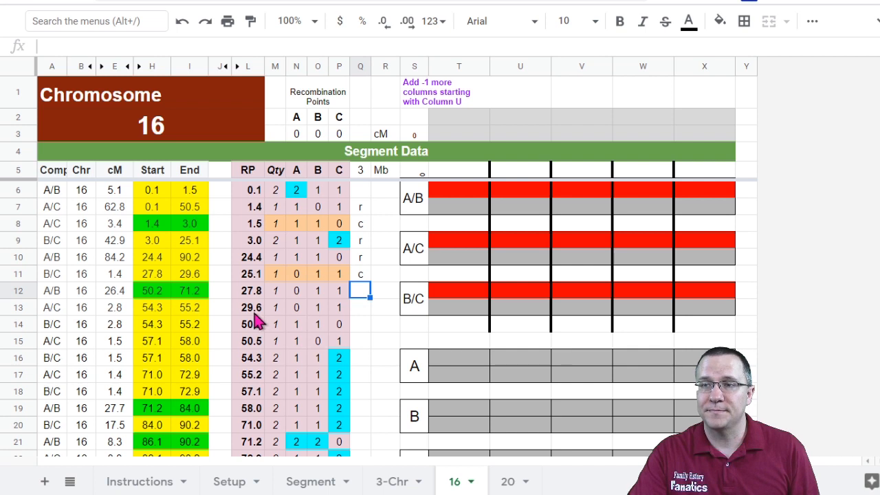
Step: Mark recombination points 27.8 and 29.6 as x
click(255, 293)
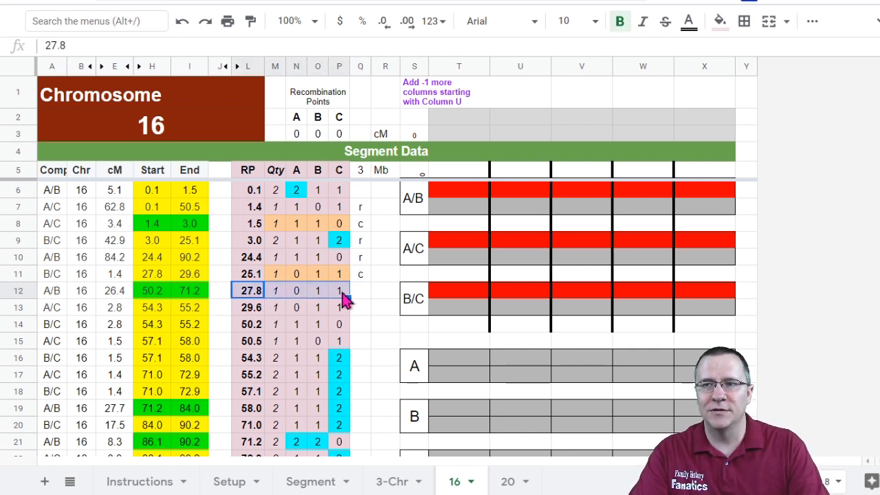
click(261, 309)
drag(272, 313, 345, 309)
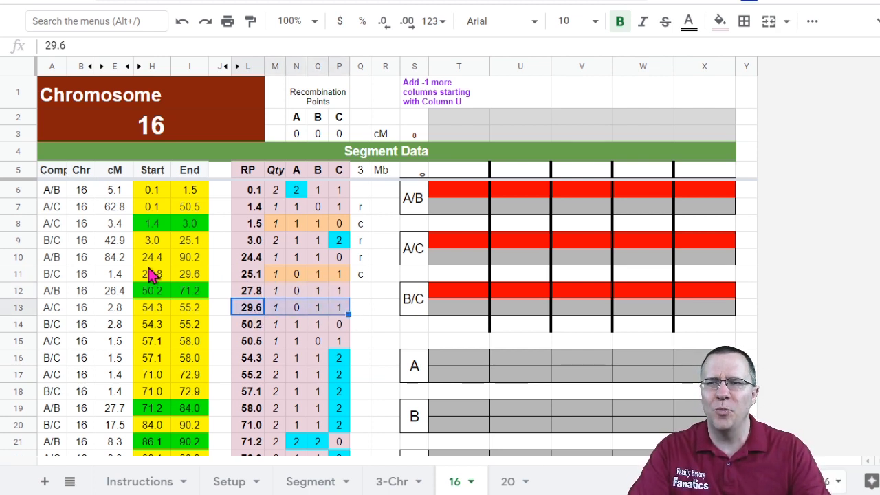
click(52, 274)
shift+click(193, 275)
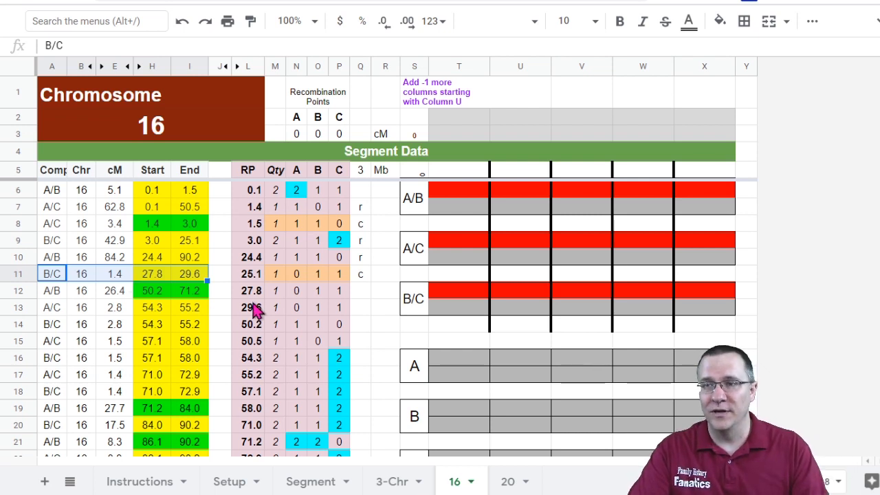
click(362, 295)
text(x)
key(Return)
text(x)
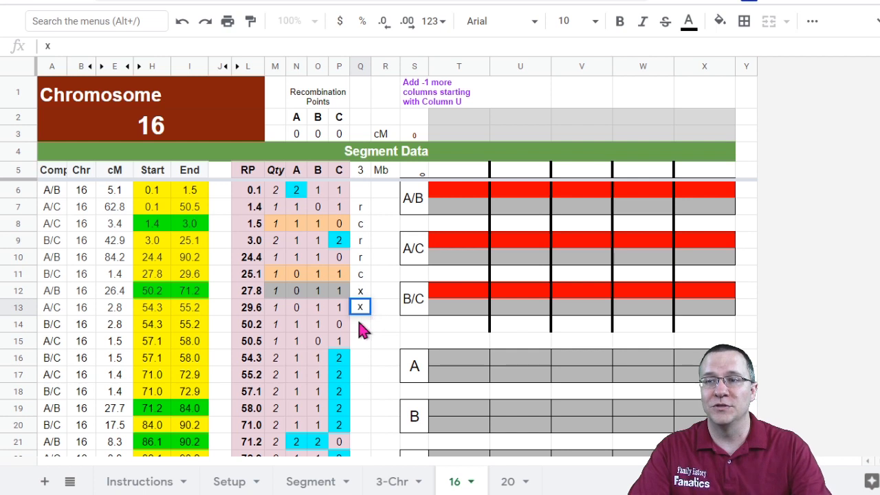
key(Return)
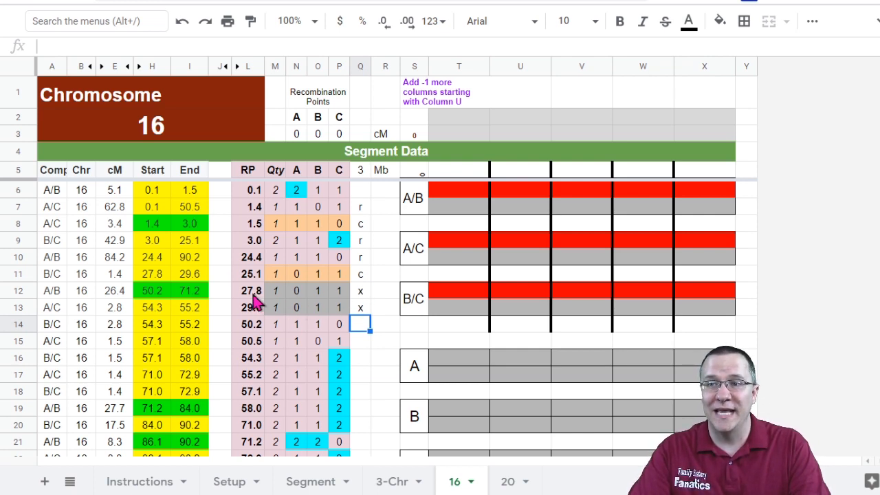
Step: Mark recombination point 50.2 as r and 50.5 as c
click(359, 341)
drag(251, 323, 344, 339)
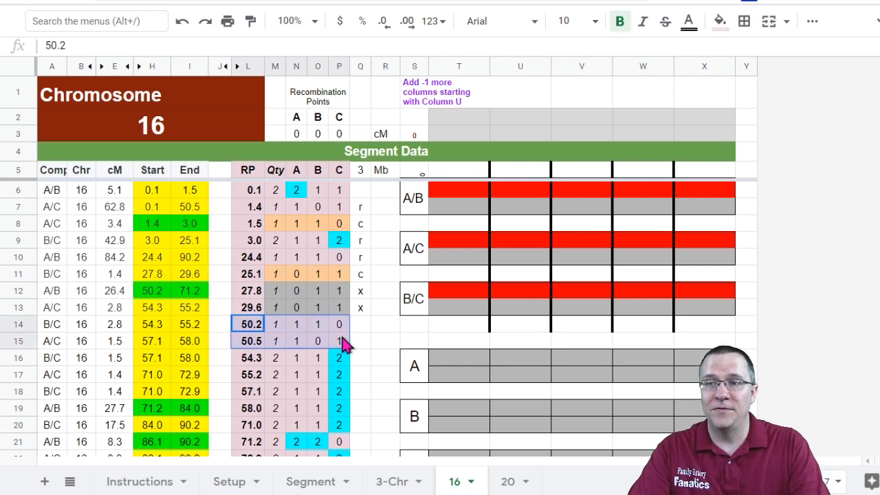
click(363, 327)
text(r)
key(Return)
text(c)
key(Return)
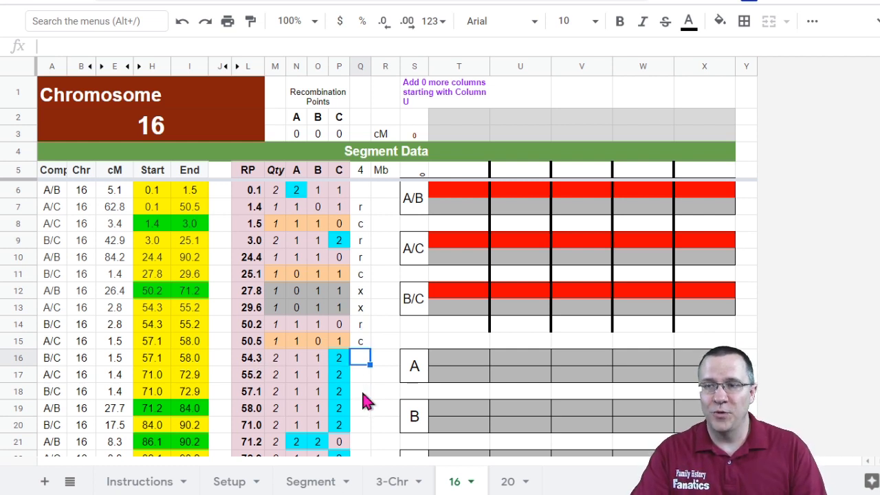
Step: Mark recombination points 54.3, 55.2, 57.1, 58.0 and 71.0 as r
text(r)
key(Return)
text(r)
key(Return)
text(r)
key(Return)
text(r)
key(Return)
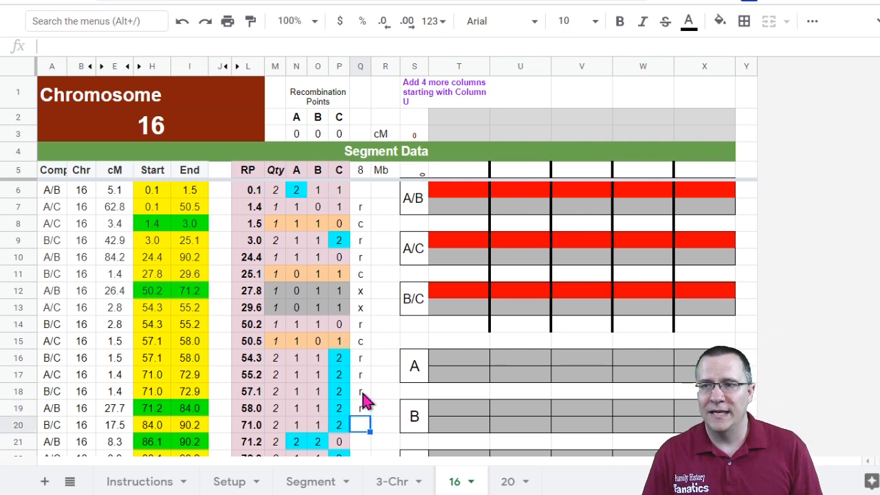
text(r)
key(Return)
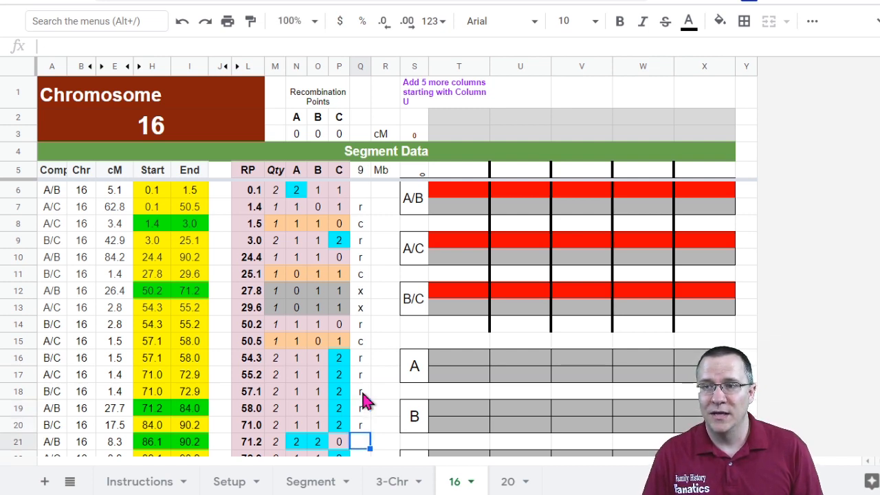
Step: Compare the A/B, A/C and B/C segments starting or ending near 71 cM to classify the remaining recombination points
scroll(378, 395, down, 2)
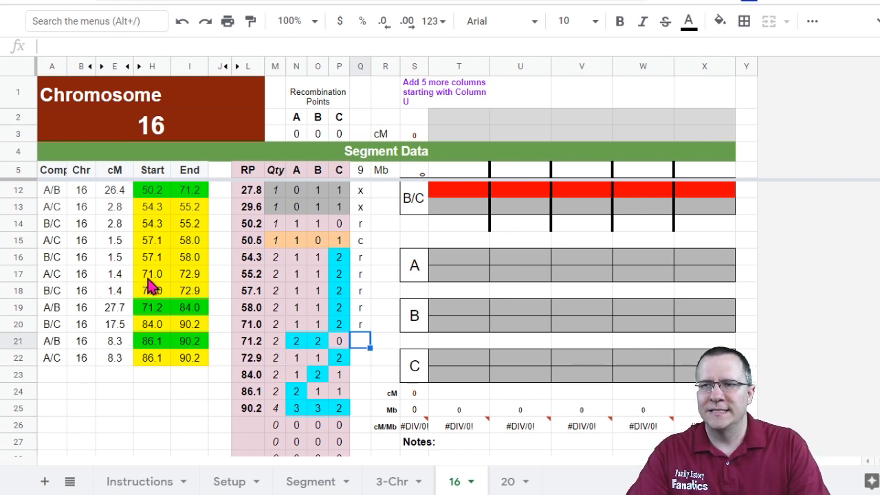
drag(164, 309, 195, 311)
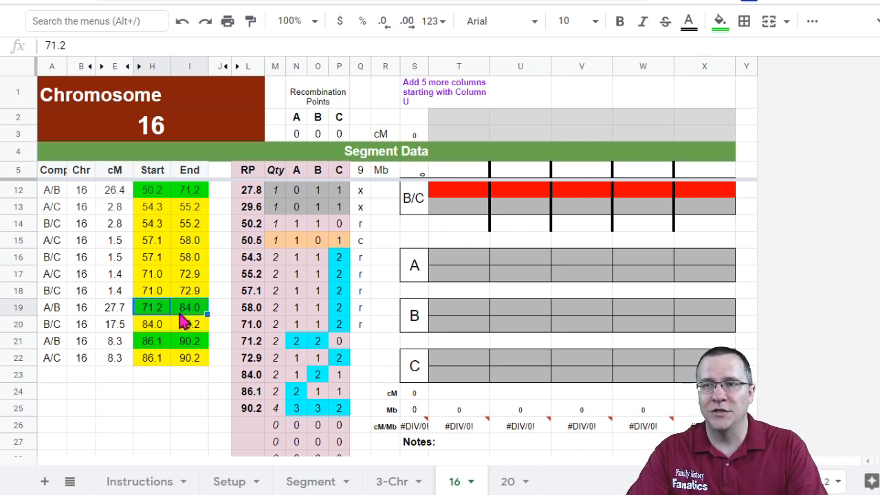
scroll(185, 320, up, 2)
drag(196, 260, 153, 264)
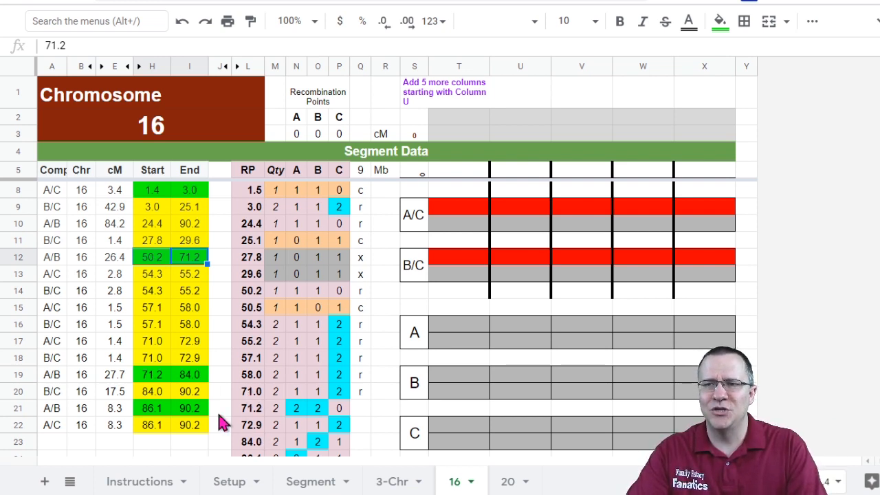
drag(147, 341, 197, 357)
click(55, 342)
shift+click(198, 363)
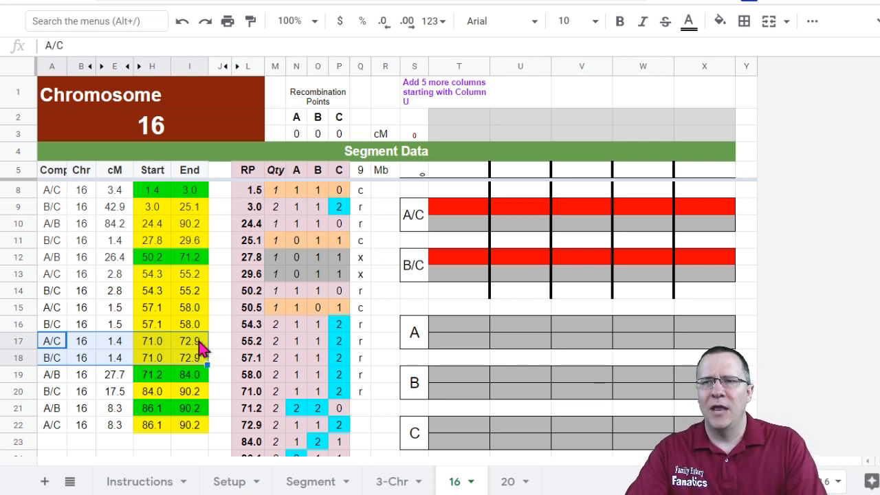
drag(55, 256, 208, 265)
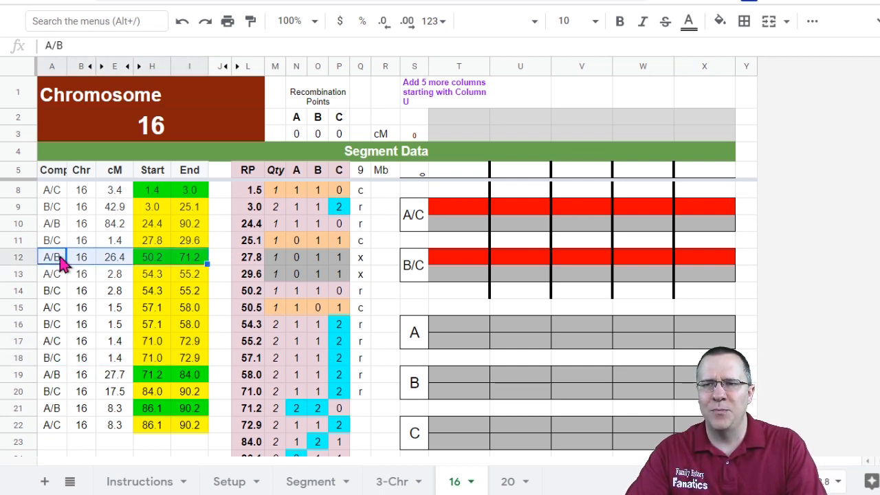
click(64, 377)
drag(67, 376, 195, 383)
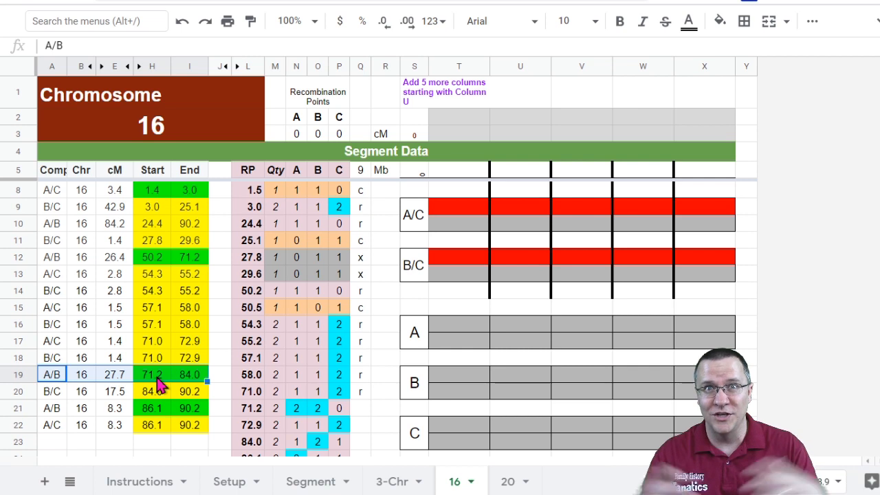
Step: Mark recombination point 71.2 as X
click(359, 411)
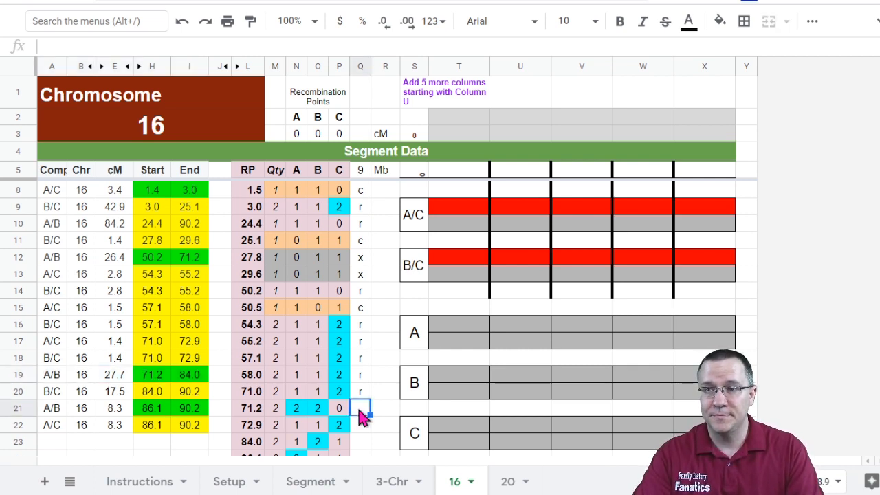
text(X)
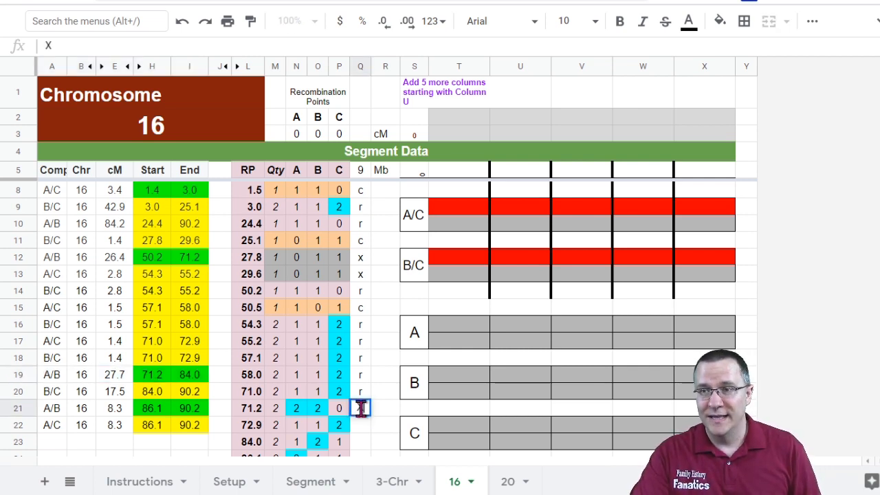
click(384, 398)
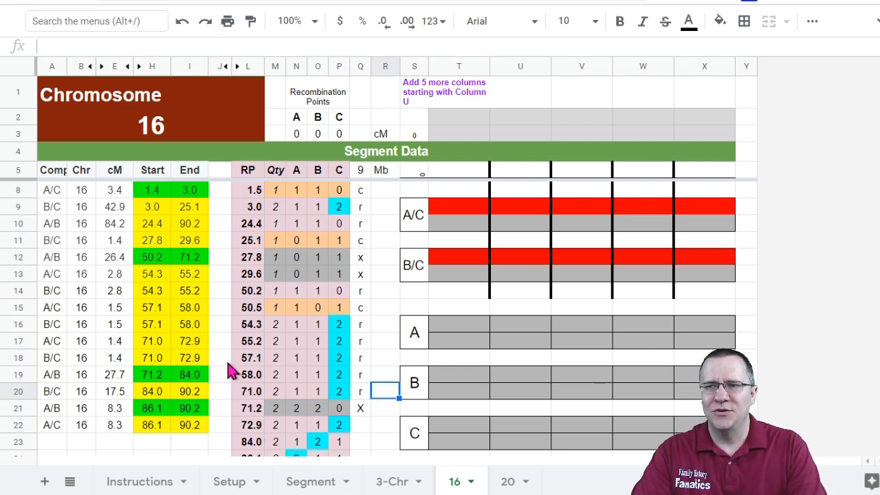
Step: Mark recombination points 71.0 and 72.9 as x
drag(62, 347, 202, 360)
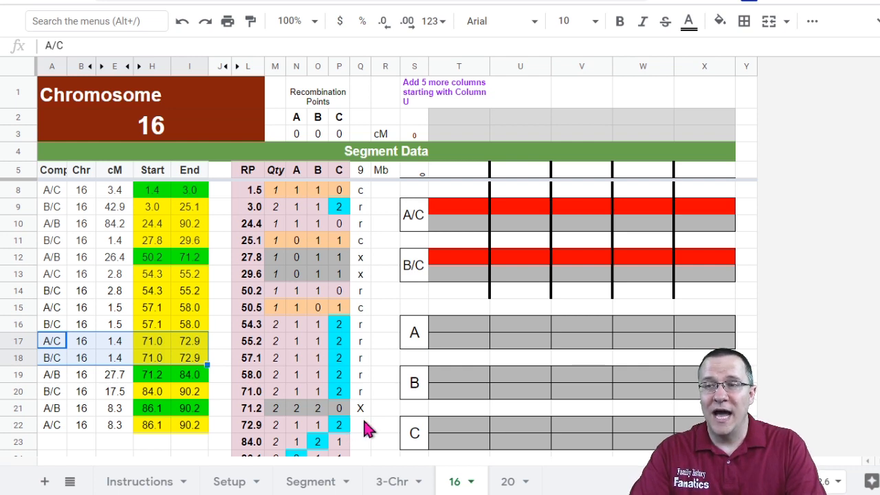
click(364, 423)
click(365, 393)
text(x)
click(370, 425)
text(x)
click(384, 395)
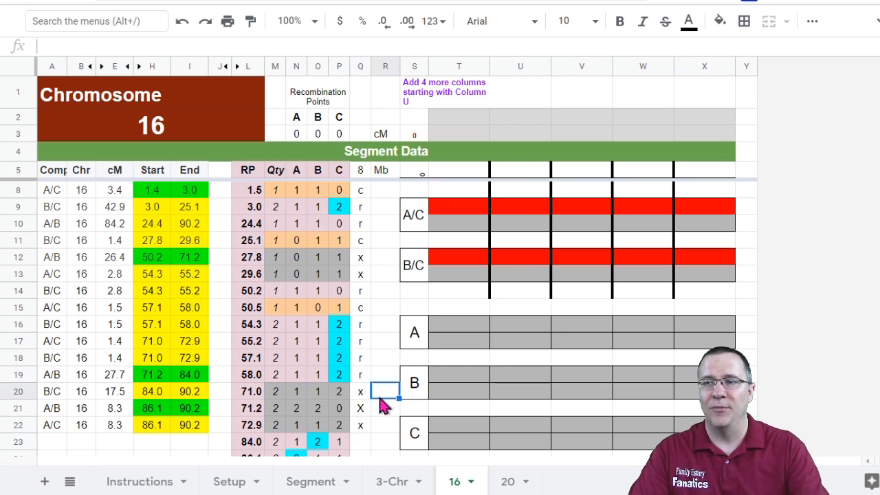
Step: Flag the A/C and B/C segments spanning 71.0–72.9 with x in the exclusion column beside them
scroll(384, 399, down, 2)
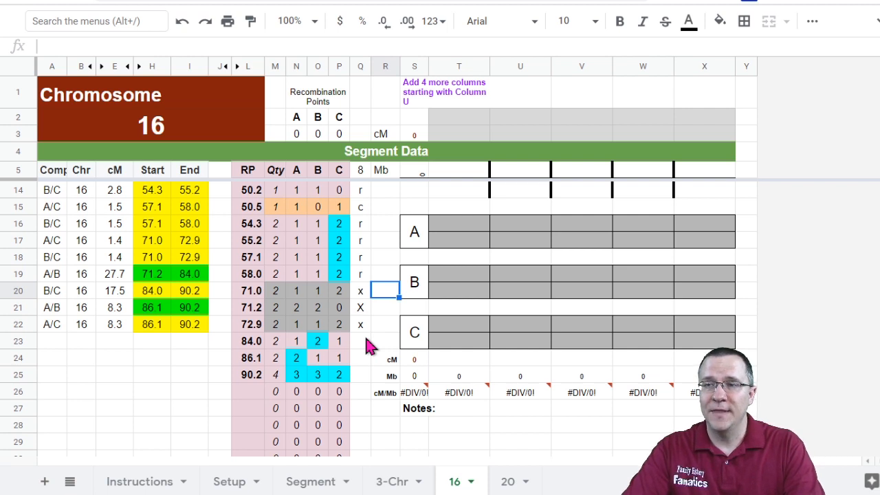
scroll(289, 302, up, 1)
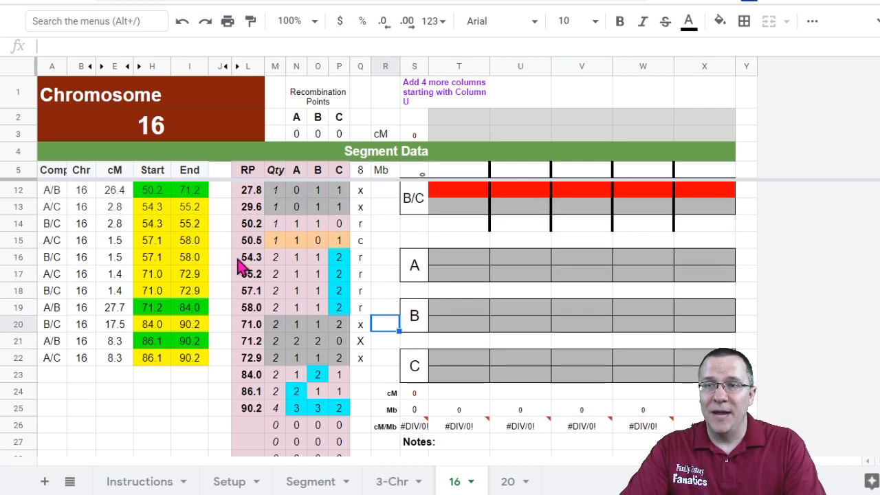
click(220, 290)
text(x)
key(Up)
text(x)
key(Up)
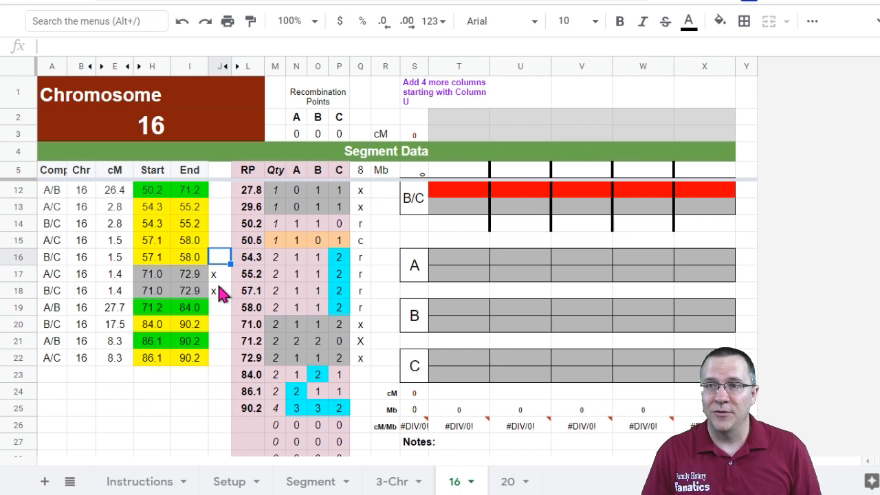
Step: Flag the B/C segment spanning 27.8–29.6 with x in the exclusion column
scroll(213, 253, up, 1)
scroll(213, 253, up, 2)
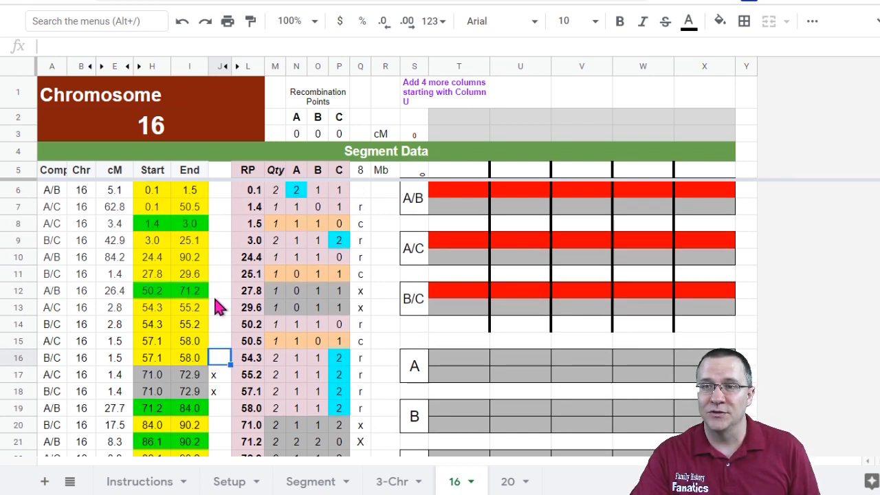
click(216, 274)
text(x)
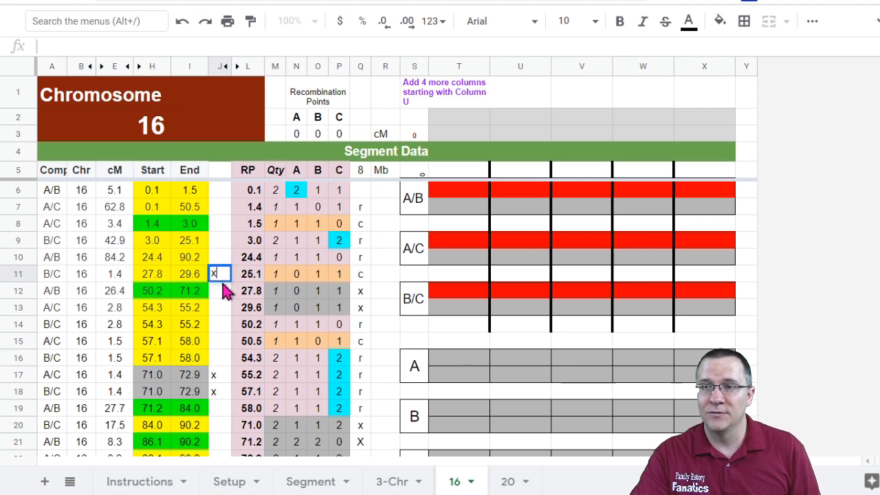
key(Return)
Step: Mark recombination points 84.0 and 86.1 as r
scroll(224, 309, down, 5)
scroll(222, 308, up, 5)
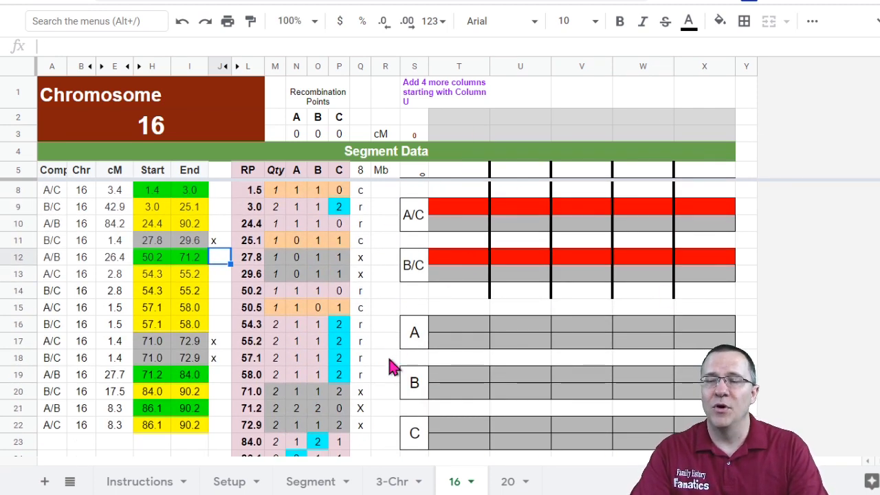
scroll(367, 378, down, 3)
click(358, 308)
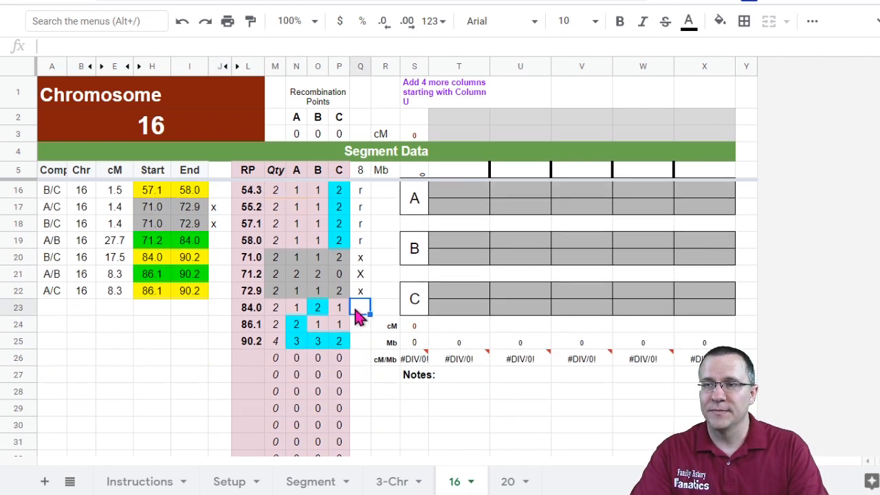
text(r)
key(Return)
text(r)
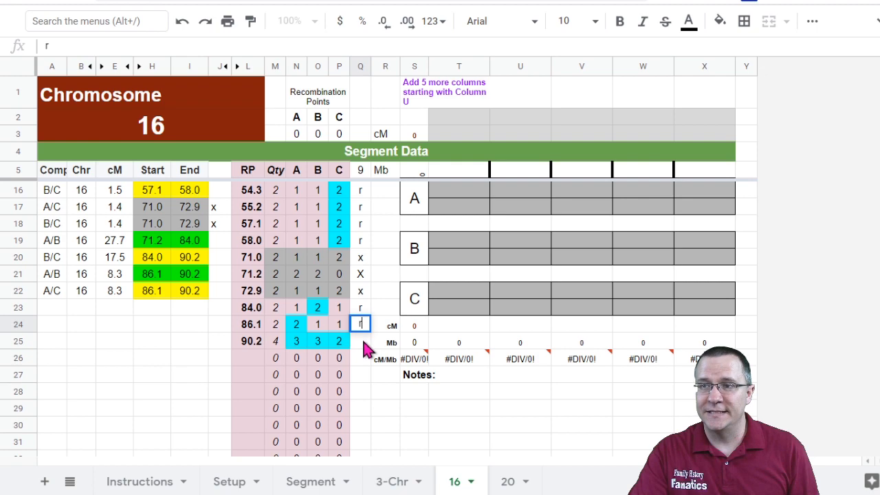
key(Return)
Step: Mark recombination point 0.1 as b
click(379, 294)
scroll(380, 302, up, 4)
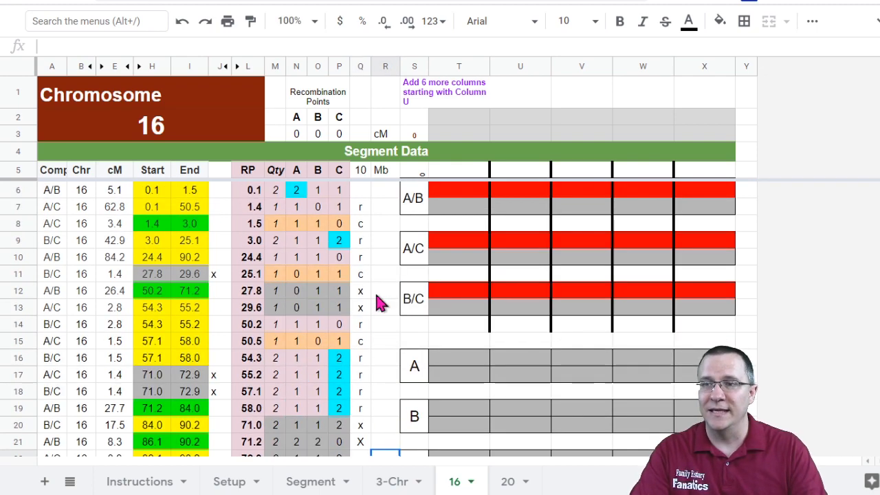
click(363, 193)
text(b)
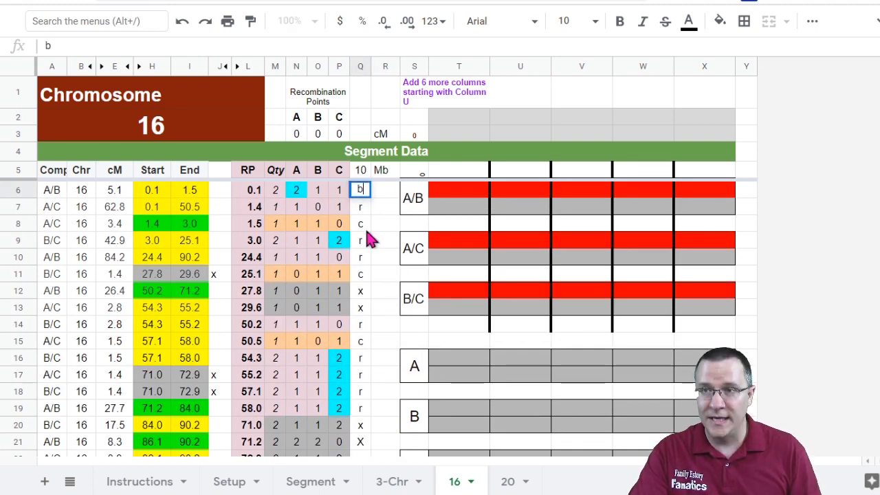
click(368, 224)
Step: Insert six columns into the segment chart area before column U
click(361, 172)
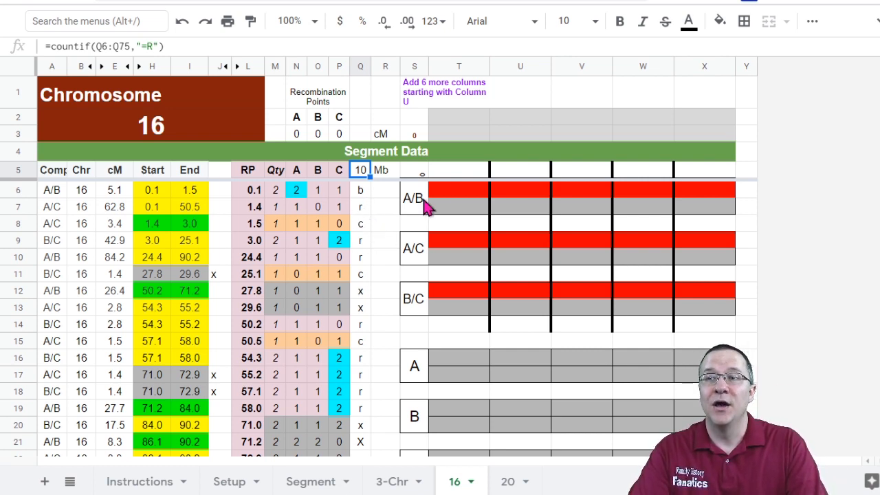
click(471, 172)
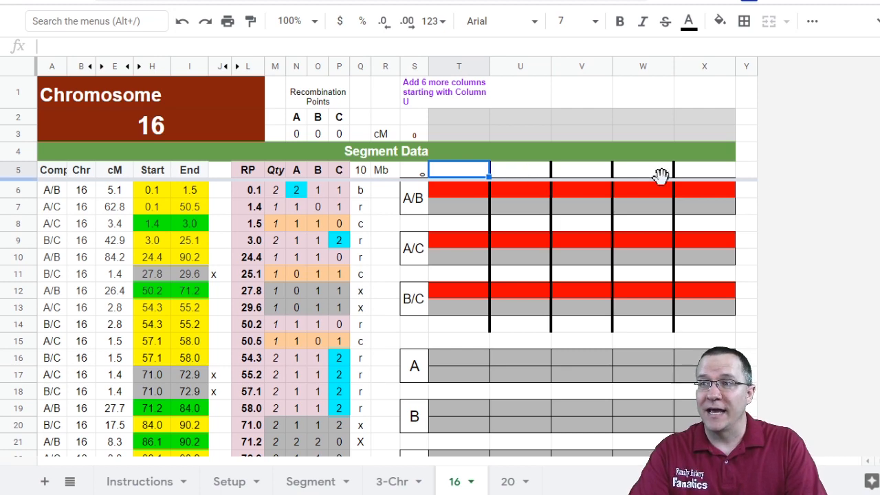
drag(535, 69, 636, 68)
right_click(636, 69)
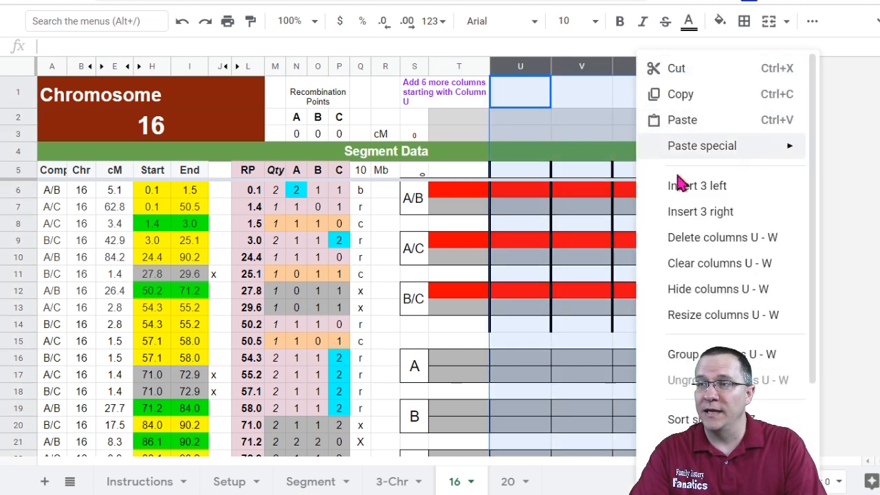
click(691, 196)
right_click(581, 72)
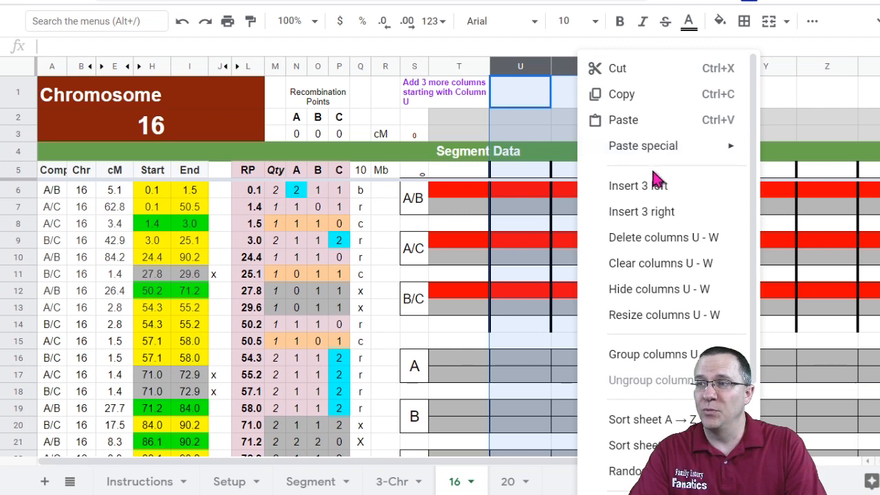
click(657, 181)
Step: Fill the chart's header and cM/Mb formulas across the newly inserted columns
click(471, 122)
drag(470, 122, 850, 143)
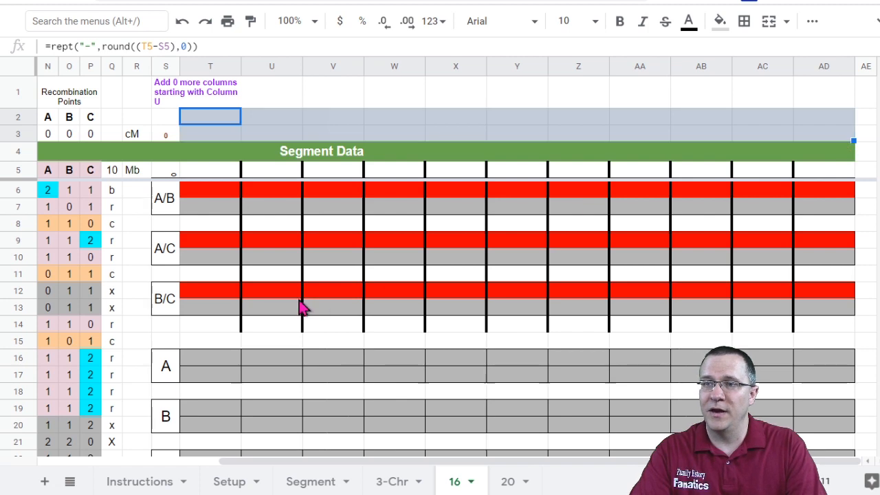
scroll(303, 306, down, 5)
click(206, 260)
drag(209, 274, 210, 295)
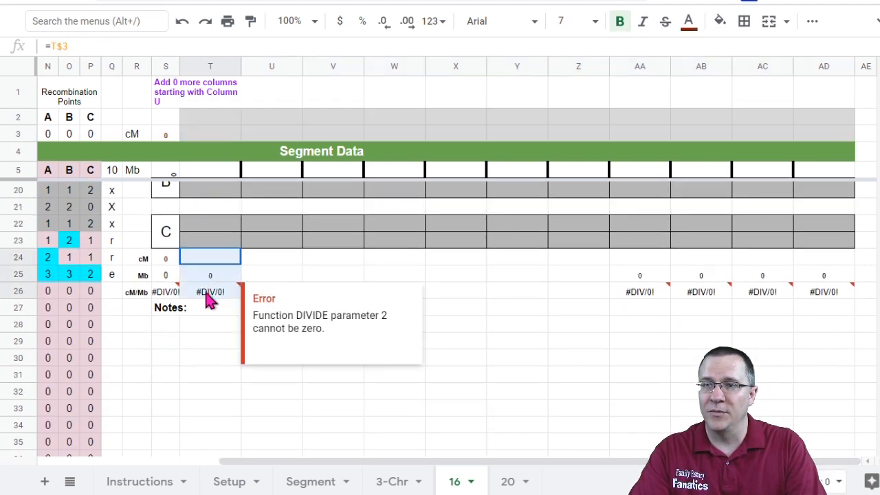
drag(241, 296, 836, 285)
scroll(327, 347, up, 5)
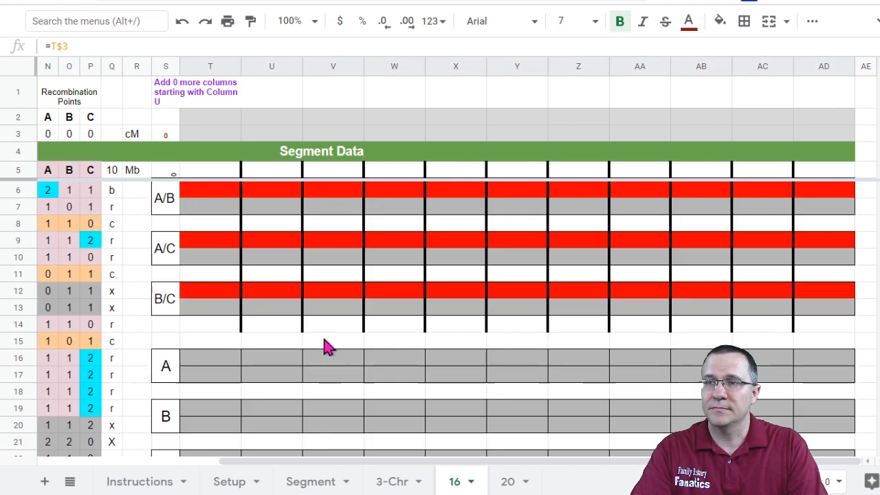
Step: Enter 1.4, 3, 24.4 and 50.2 as recombination positions across the chart's header row
drag(261, 463, 69, 465)
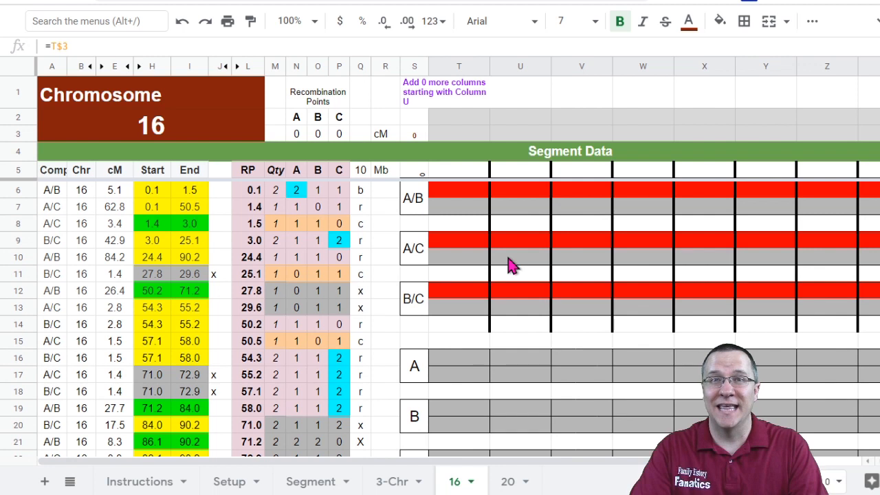
click(456, 197)
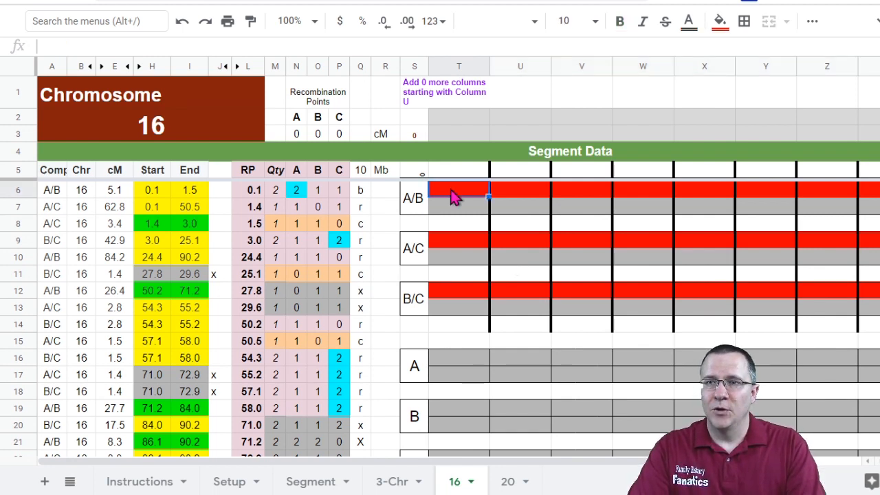
click(453, 172)
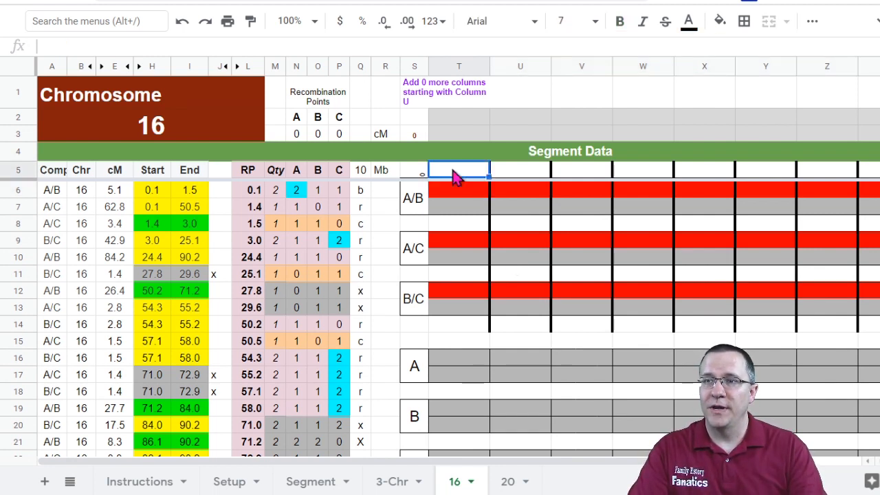
text(1.4)
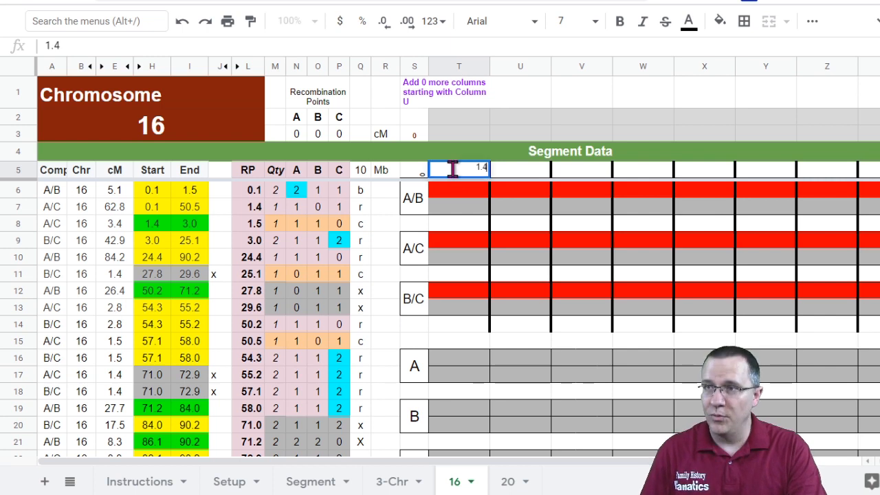
key(Tab)
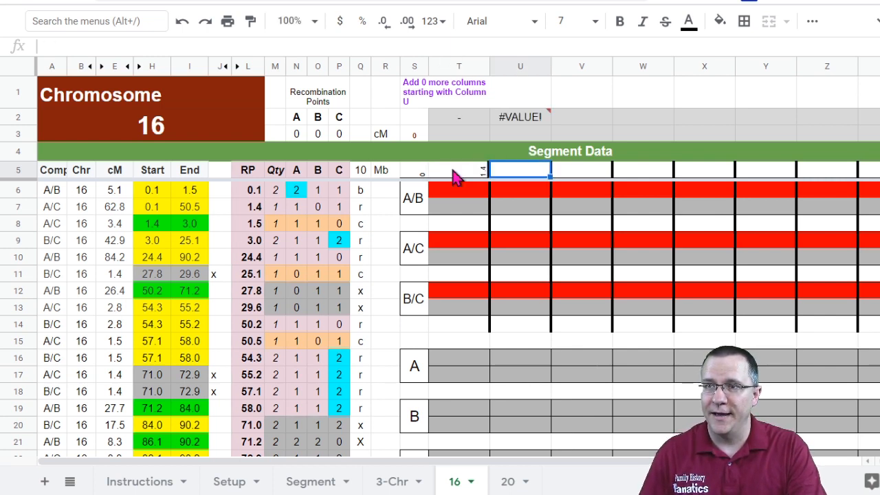
text(3)
key(Tab)
text(24)
key(Tab)
text(50.2)
key(Tab)
Step: Enter 54.3, 55.2, 57.1, 58, 84, 86.1 and 90.2 as the remaining recombination positions across the chart's header row
text(54.3)
key(Tab)
text(55.2)
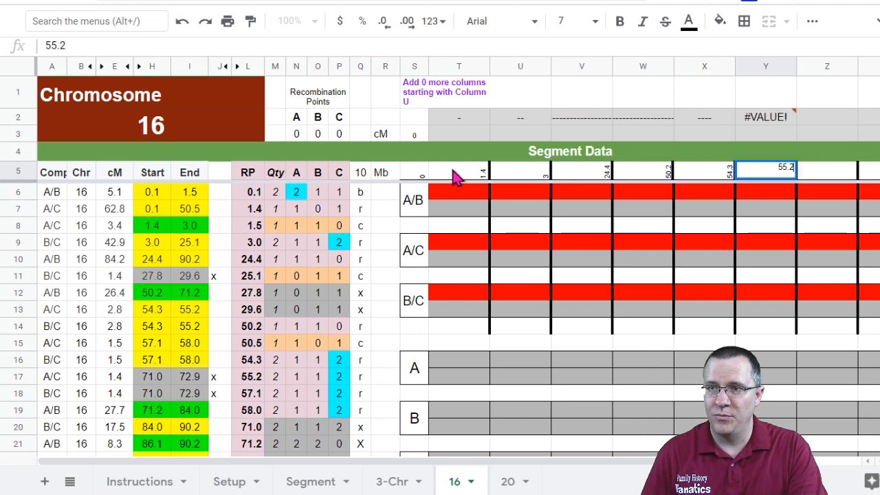
key(Tab)
text(57.1)
key(Tab)
text(58)
key(Tab)
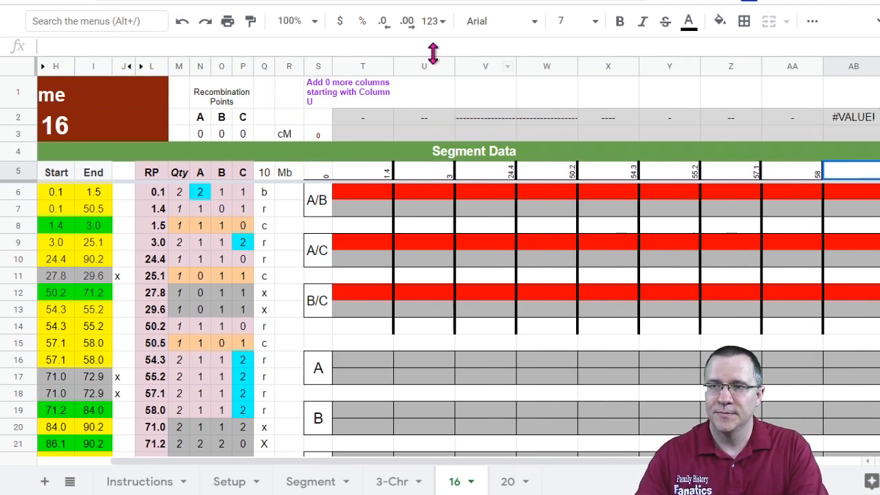
scroll(220, 316, down, 3)
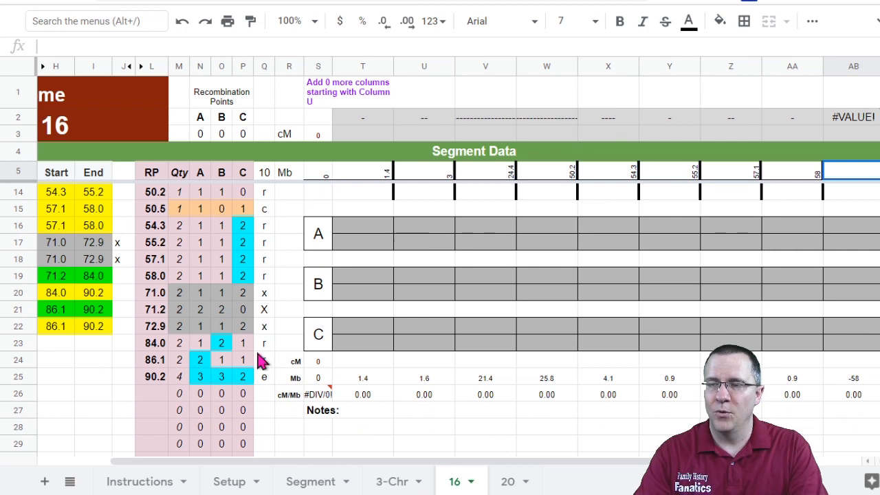
text(84)
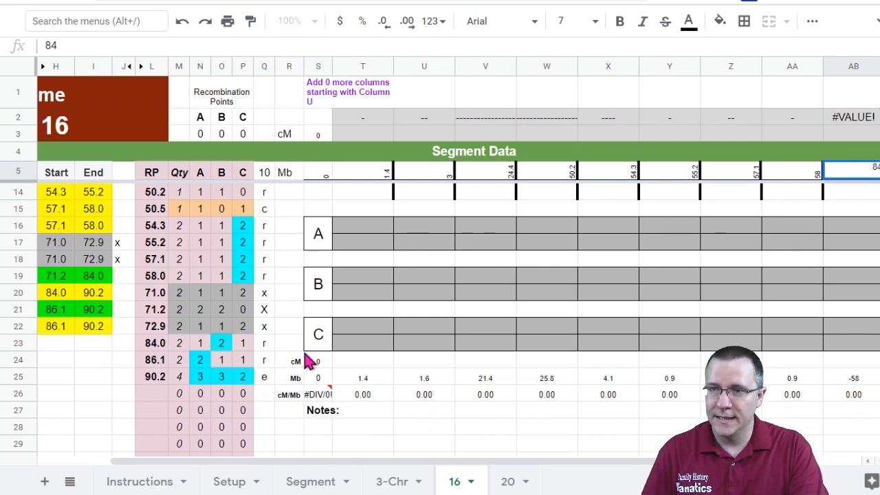
key(Tab)
text(86)
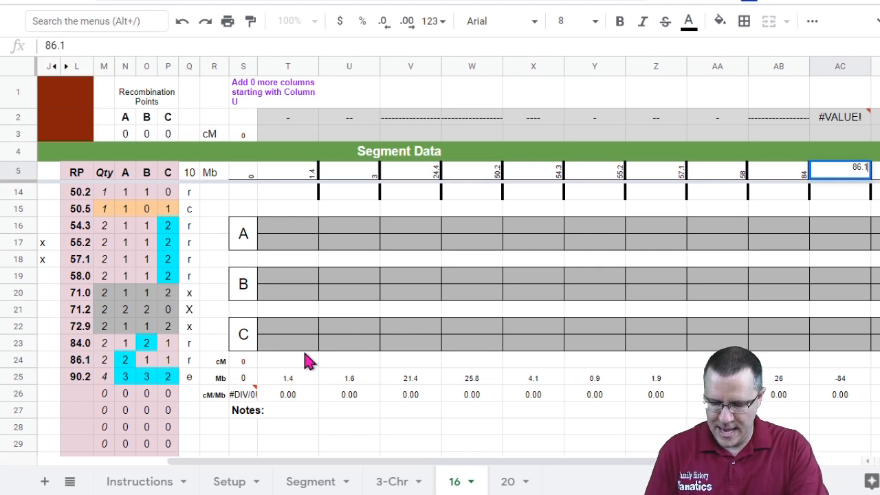
text(.1)
key(Tab)
drag(294, 462, 320, 460)
text(9)
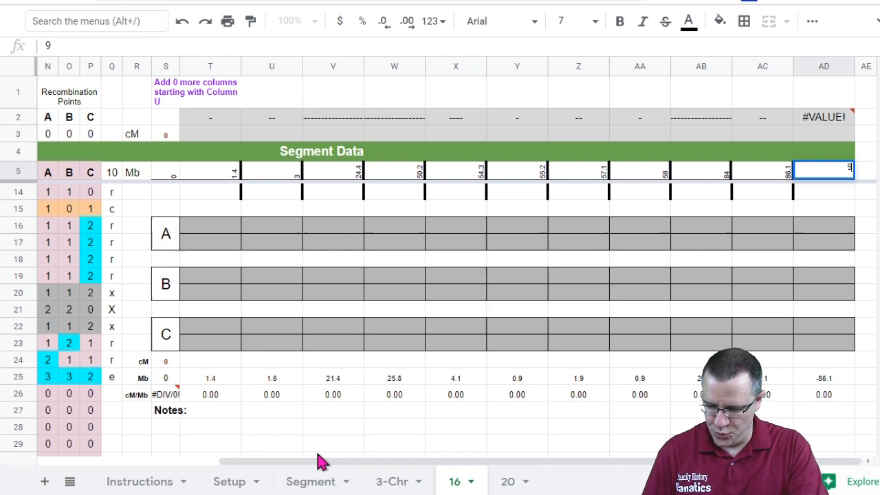
text(0.2)
key(Return)
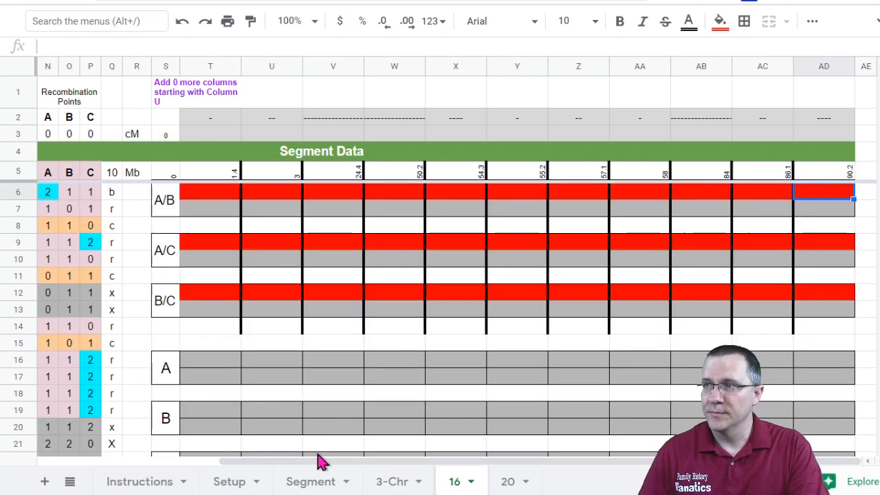
Step: Auto-fit the widths of chart columns T through AD so each column reflects its segment length
click(210, 79)
drag(216, 61, 852, 65)
double_click(853, 65)
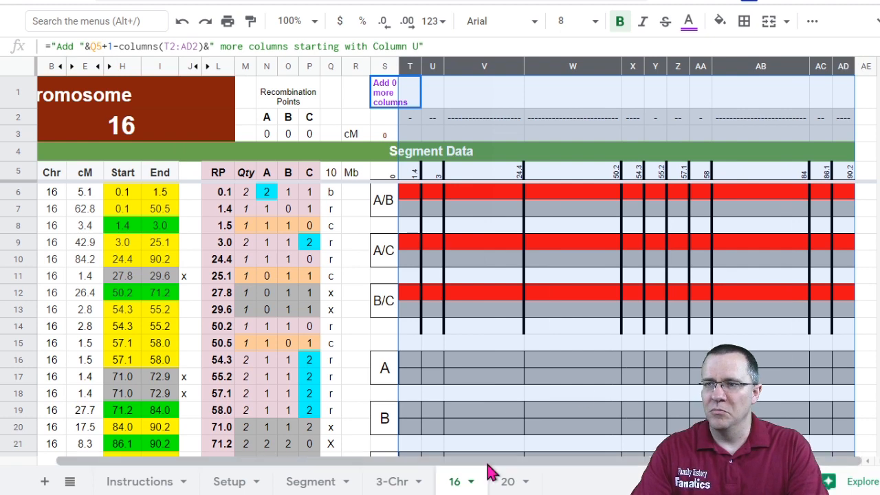
drag(443, 463, 471, 471)
click(558, 343)
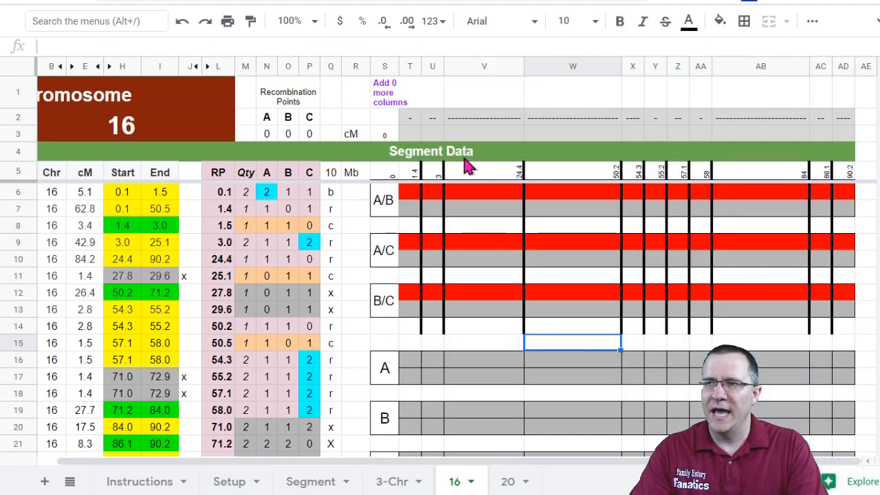
Step: Enter 5.1 and 3.4 cM in the chart's cM row for the 0–1.4 and 1.4–3 segments
click(416, 135)
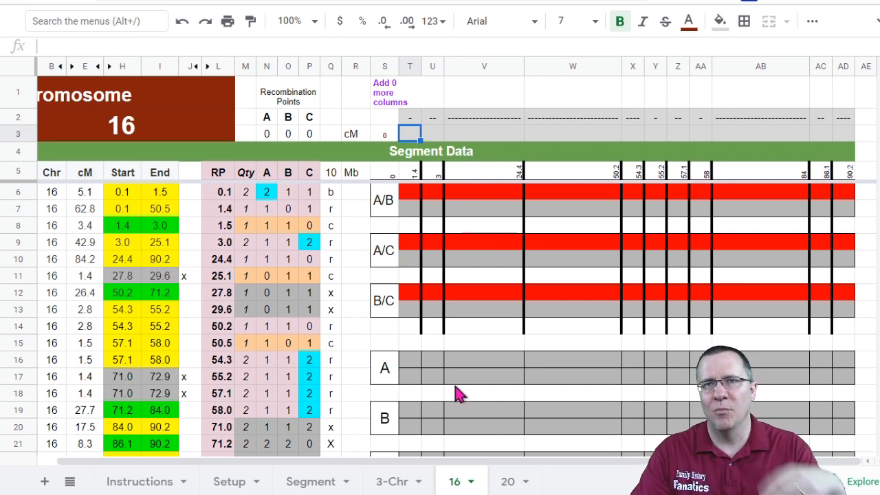
drag(426, 467, 360, 463)
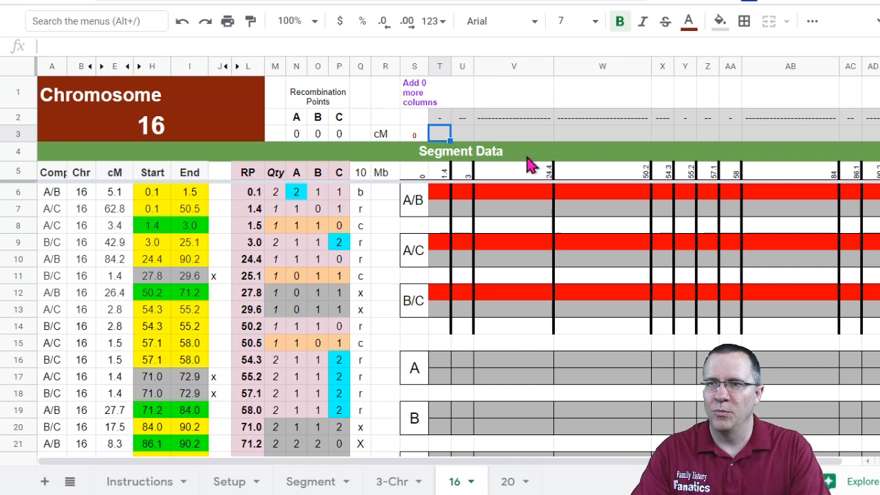
key(Tab)
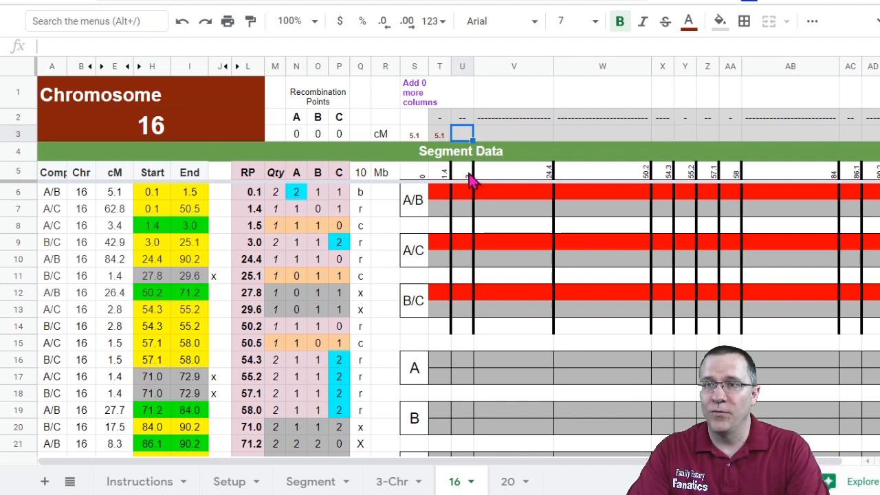
click(122, 229)
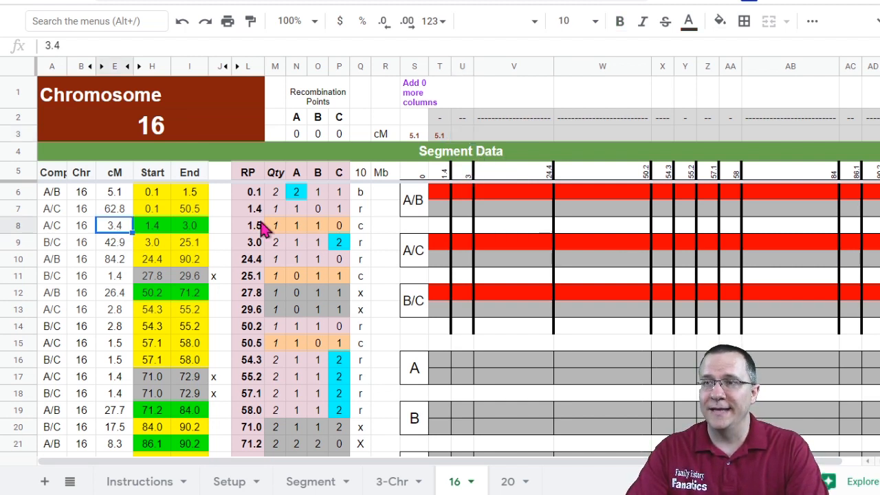
click(465, 135)
text(3.4)
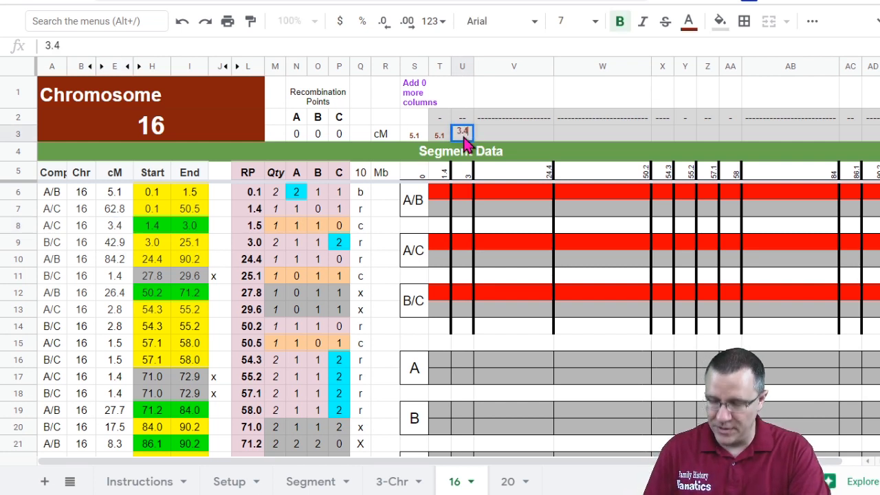
key(Tab)
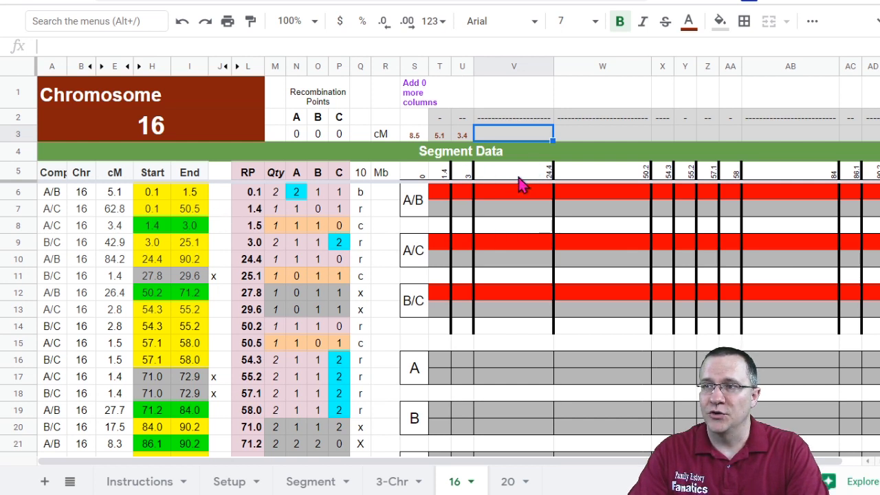
Step: Check the matching segment rows and enter 42.9 cM for the 3–24.4 chart segment
click(152, 261)
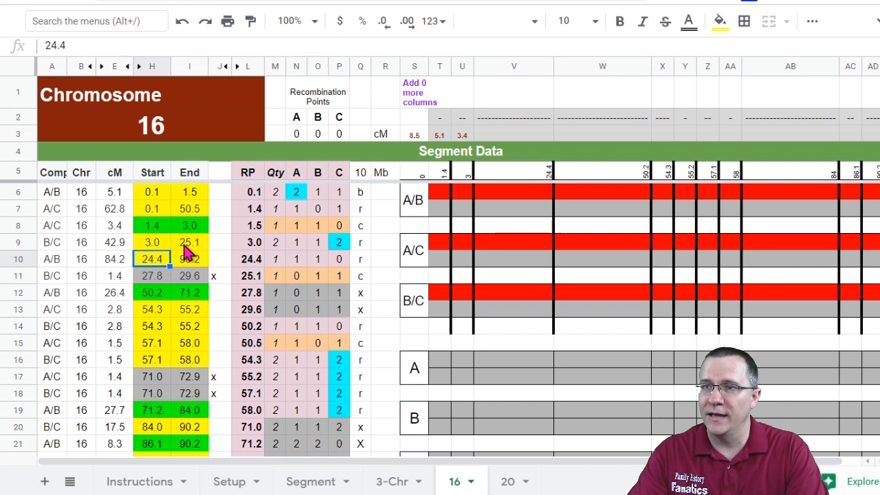
click(185, 245)
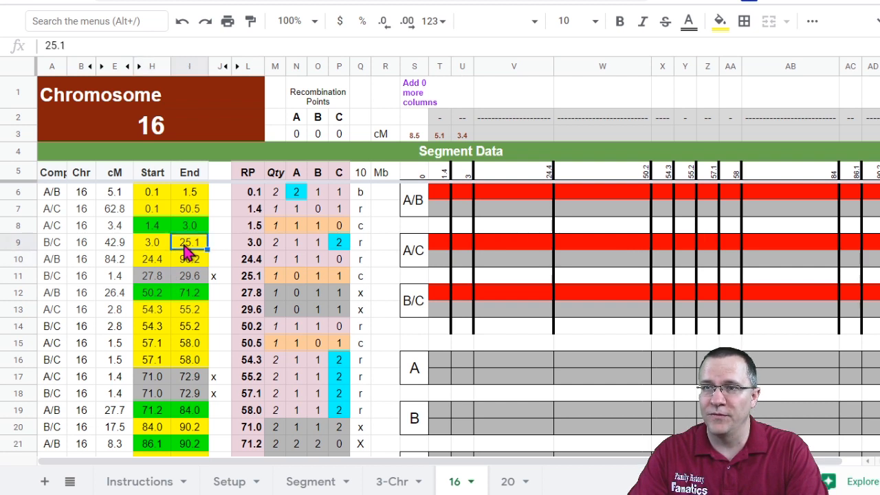
click(122, 246)
click(519, 134)
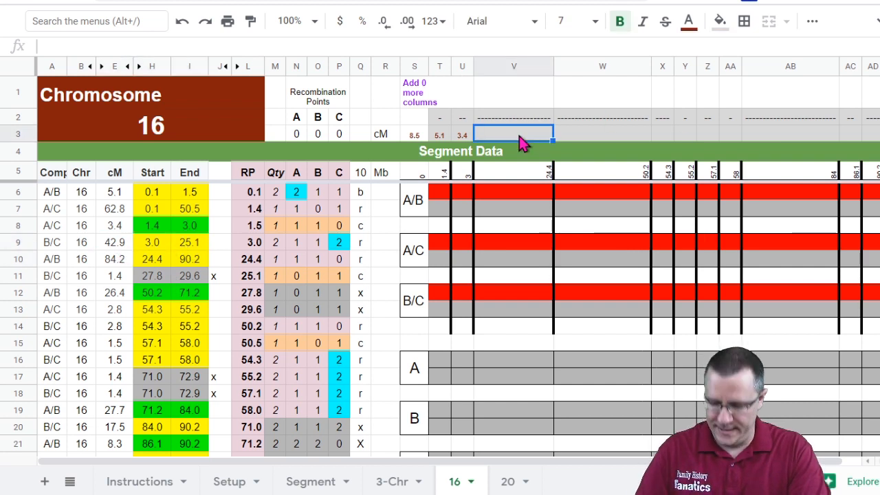
text(42.9)
key(Tab)
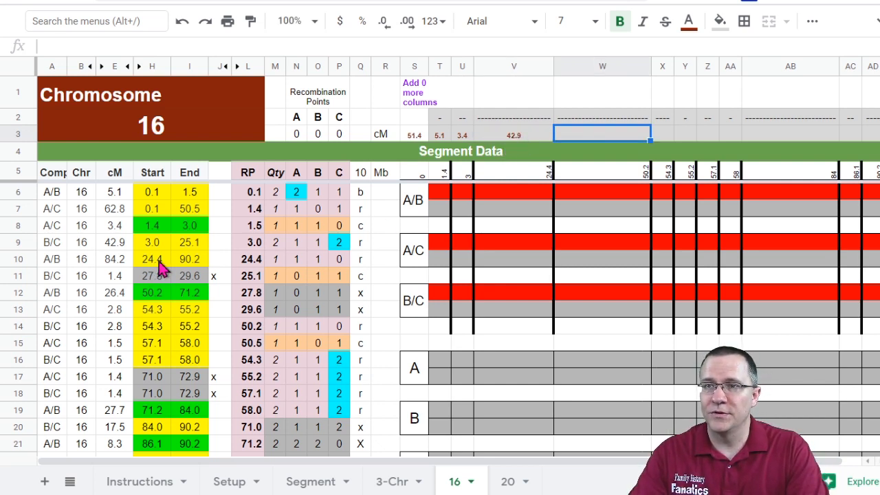
Step: Enter 11.4 cM in the cM row for the 24.4–50.2 chart segment
click(187, 211)
click(120, 213)
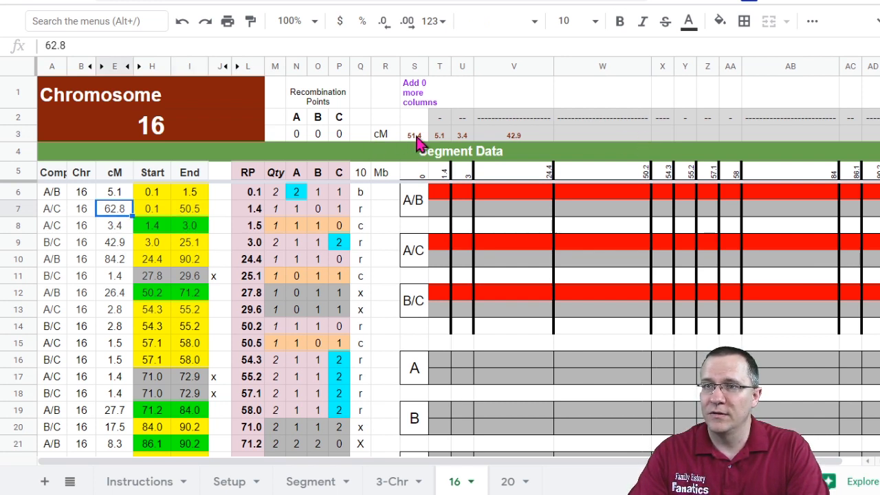
click(600, 142)
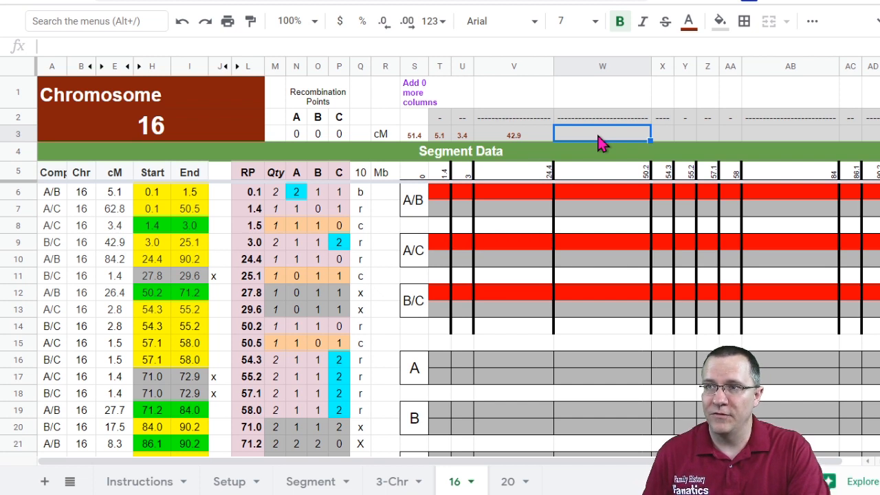
text(11)
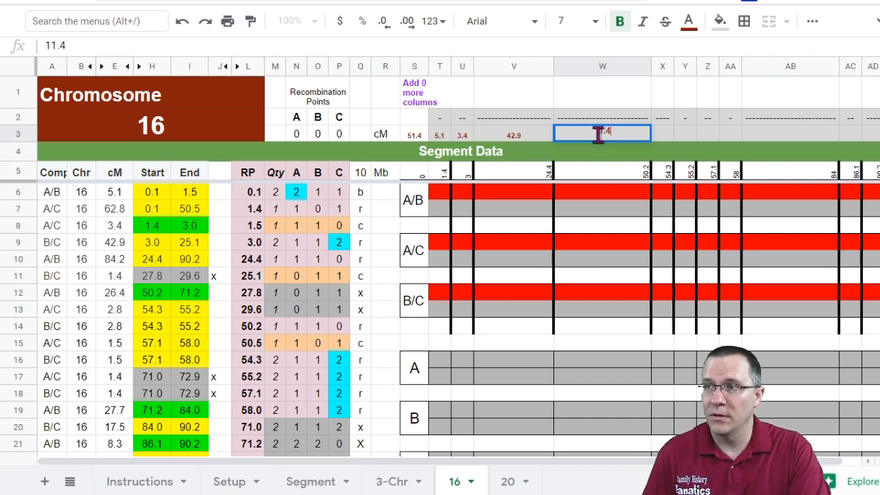
text(.4)
key(Tab)
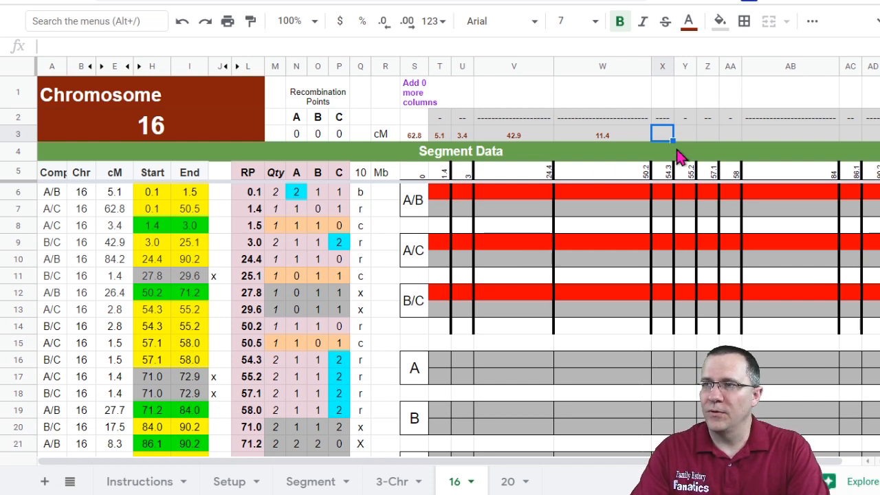
Step: Enter 2.8 cM for the 54.3–55.2 segment and 1.5 cM for the 57.1–58 segment
key(Tab)
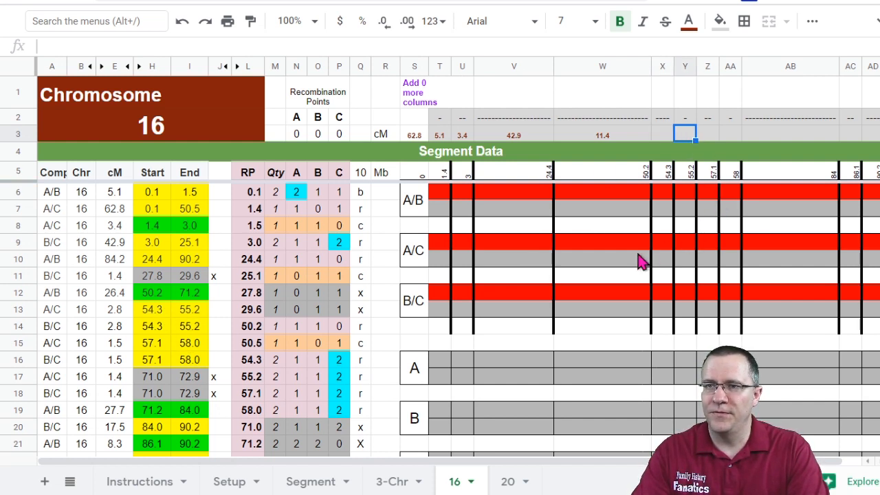
text(2.8)
key(Tab)
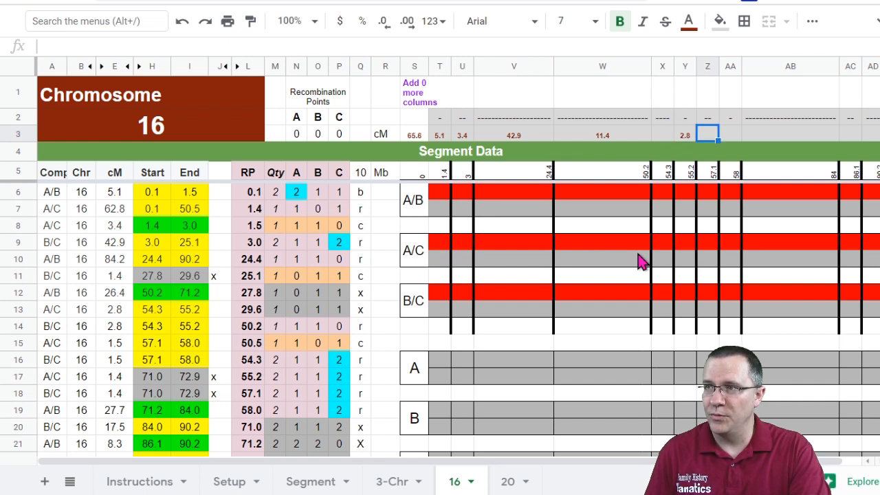
key(Tab)
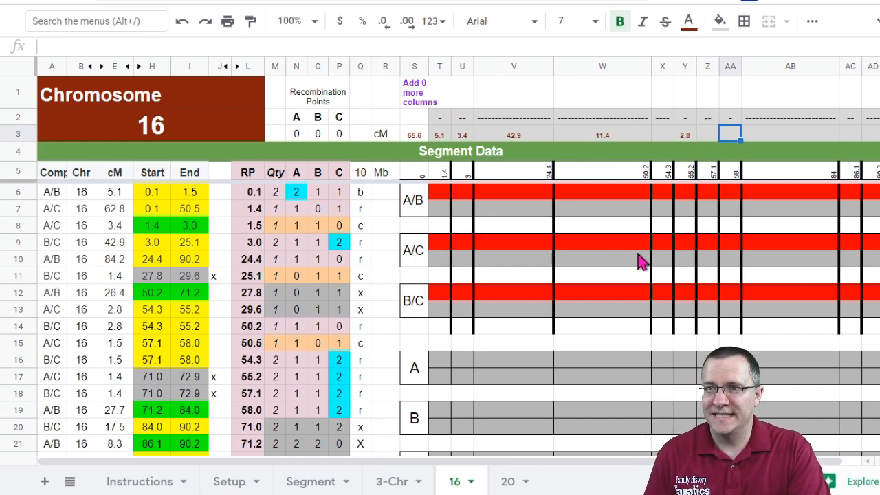
text(1.5)
key(Tab)
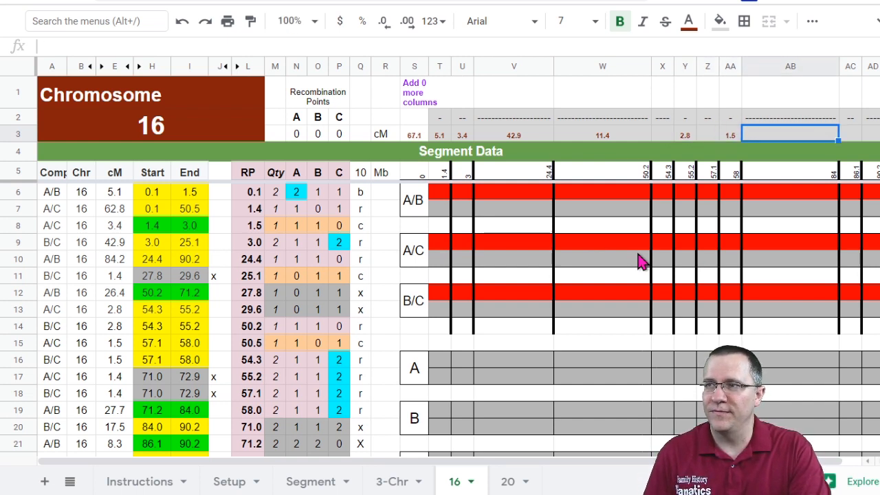
click(690, 137)
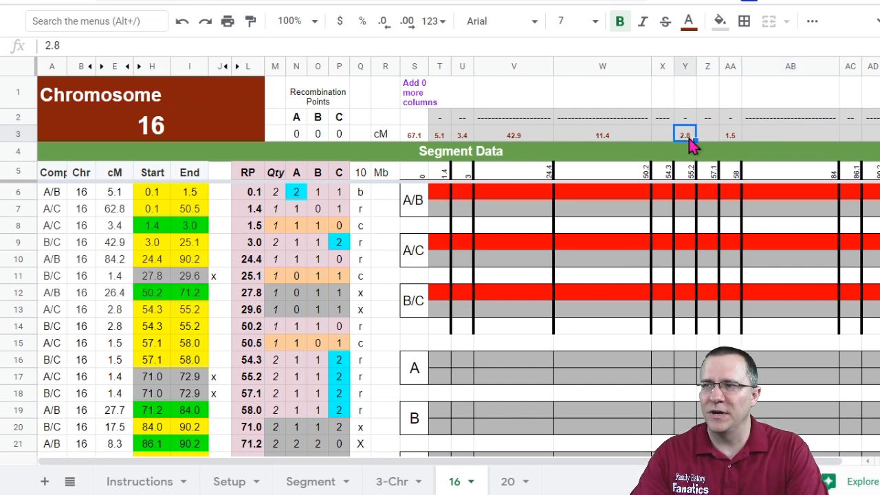
click(727, 138)
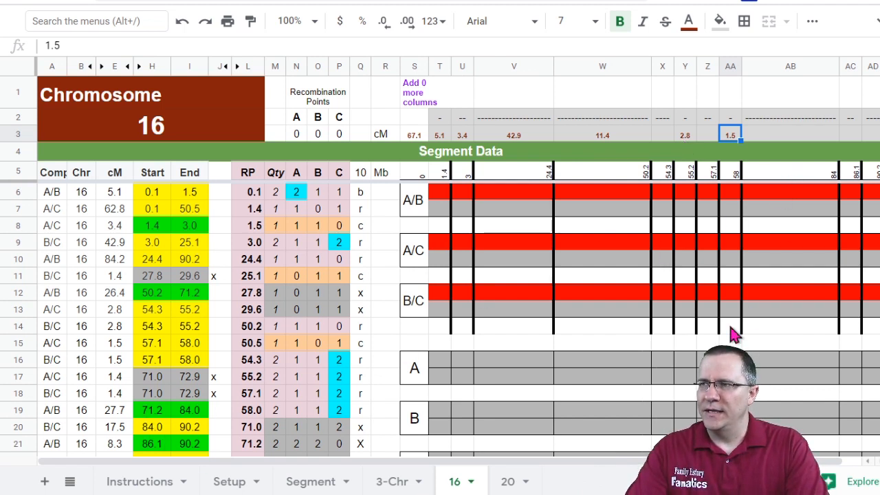
Step: Enter 54.1 cM in the cM row for the 58–84 chart segment
scroll(212, 428, down, 3)
scroll(215, 365, up, 3)
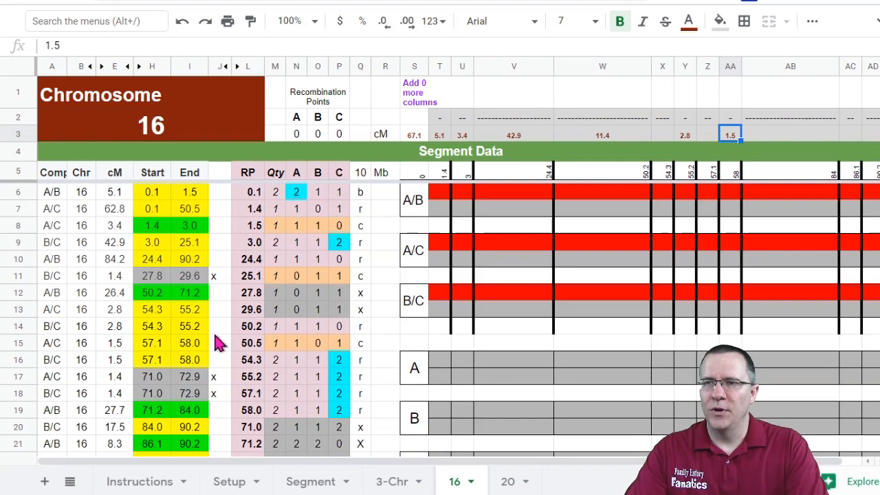
click(192, 296)
scroll(197, 347, down, 2)
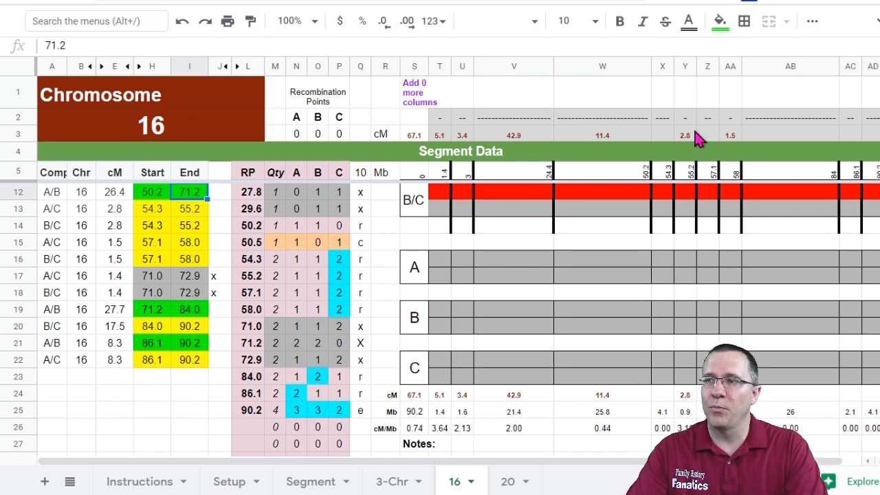
click(793, 142)
text(51)
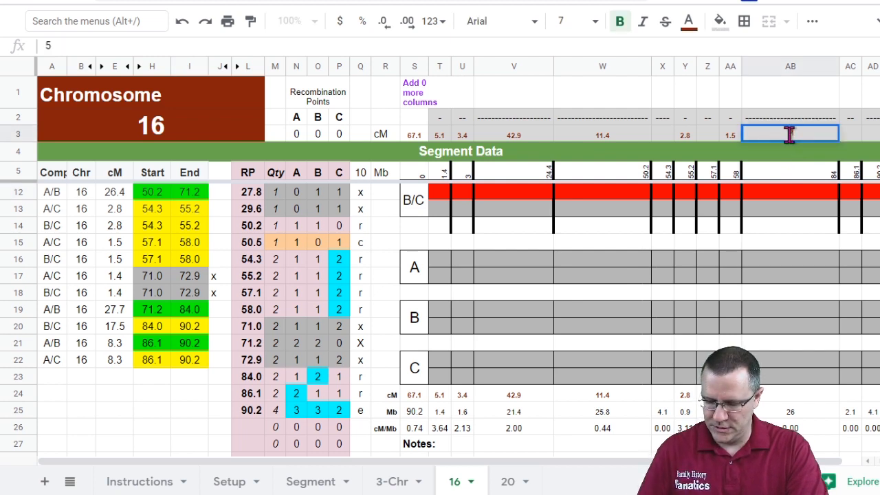
key(Tab)
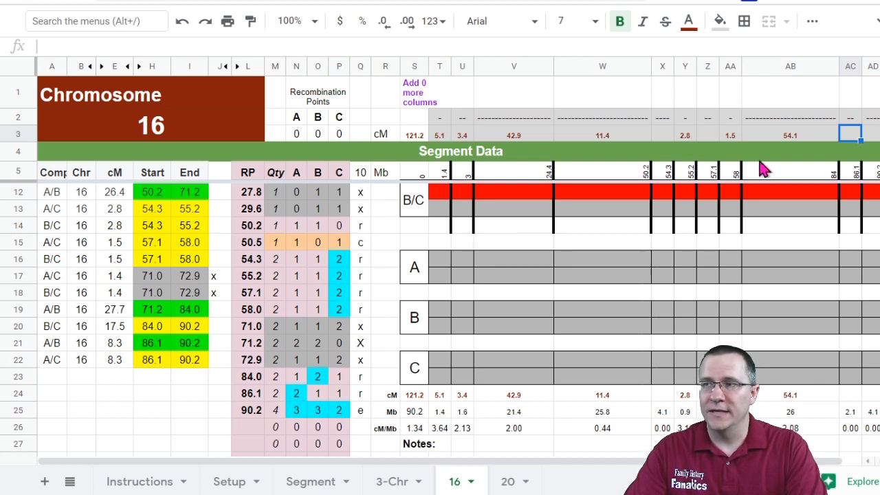
Step: Enter 8.3 cM for the 86.1–90.2 chart segment
click(874, 137)
text(8.3)
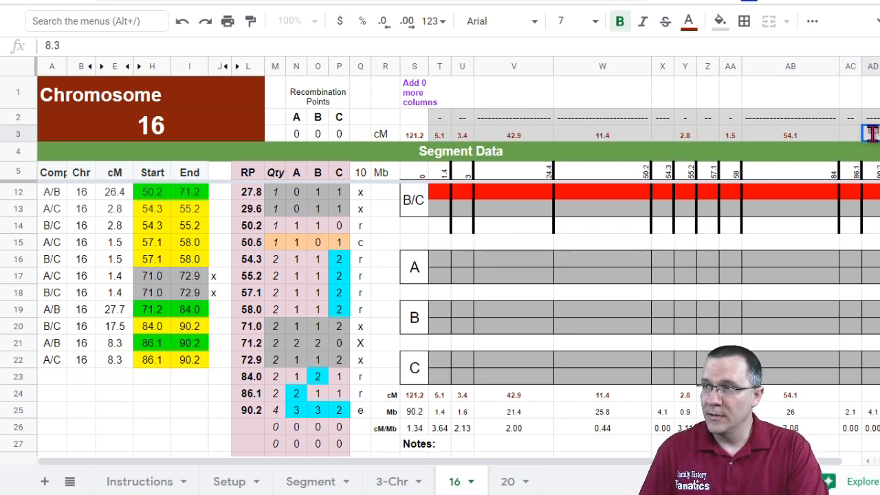
key(Left)
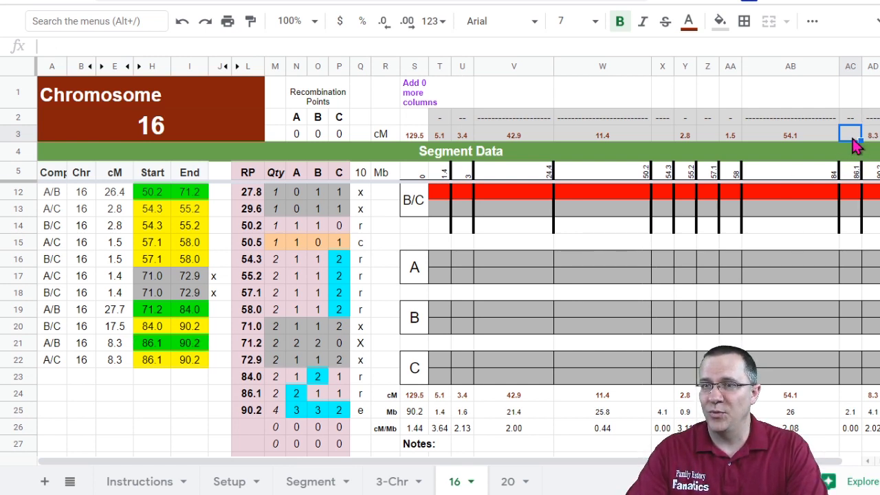
Step: Enter 9.2 cM in the cM row for the 84–86.1 chart segment
text(9.2)
key(Return)
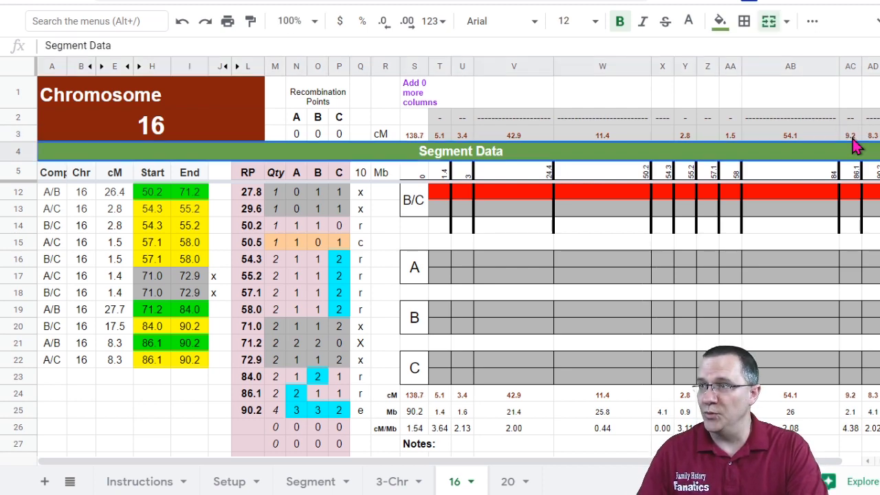
Step: Mark the A/B 0–1.4 segment and the A/C segments from 0 to 50.2 as half identical with h
scroll(751, 264, up, 1)
scroll(753, 271, up, 2)
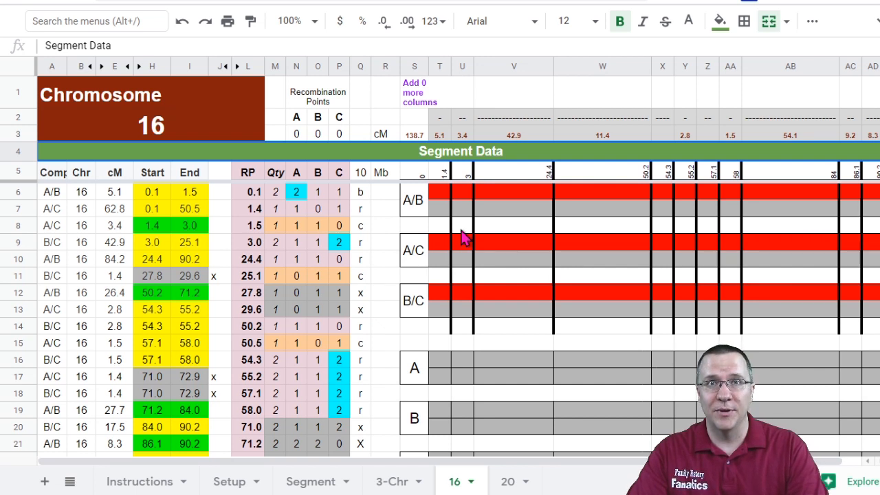
click(440, 192)
text(h)
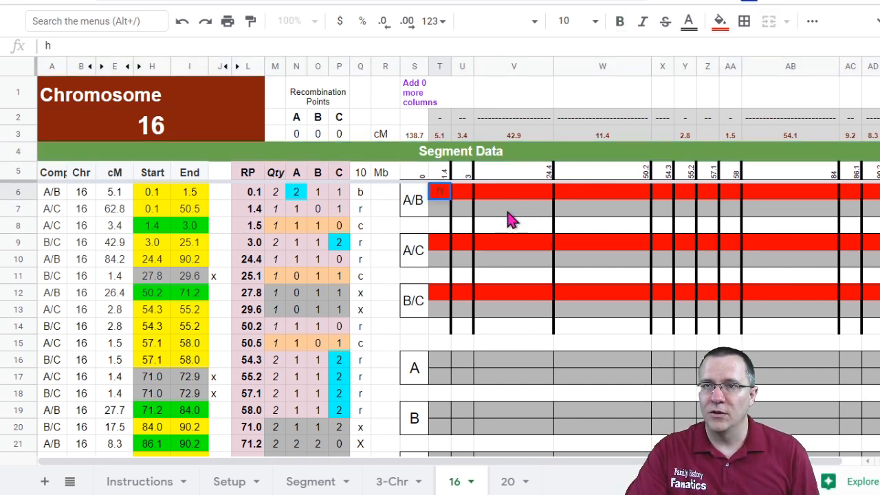
click(445, 245)
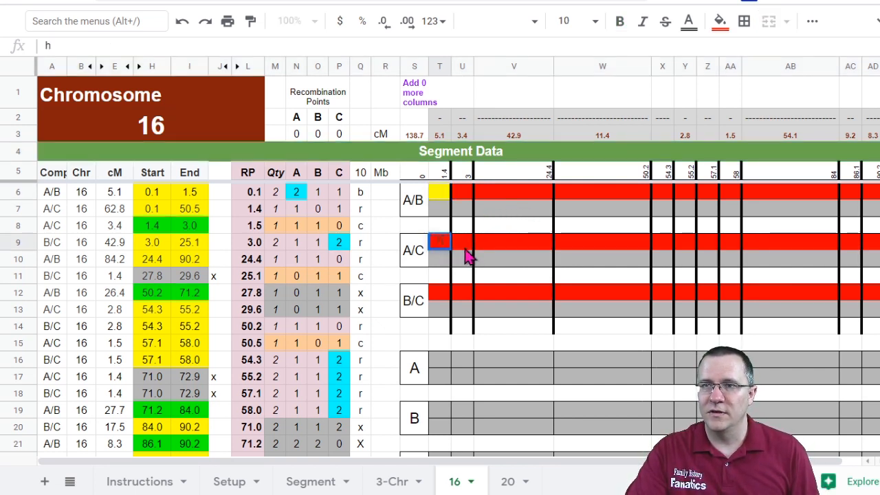
text(h)
click(464, 246)
text(h)
click(494, 246)
text(h)
click(571, 245)
text(h)
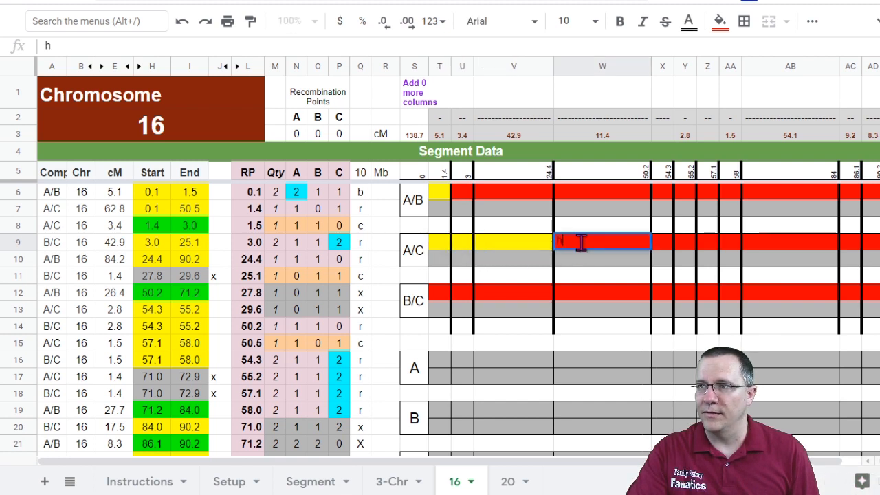
key(Return)
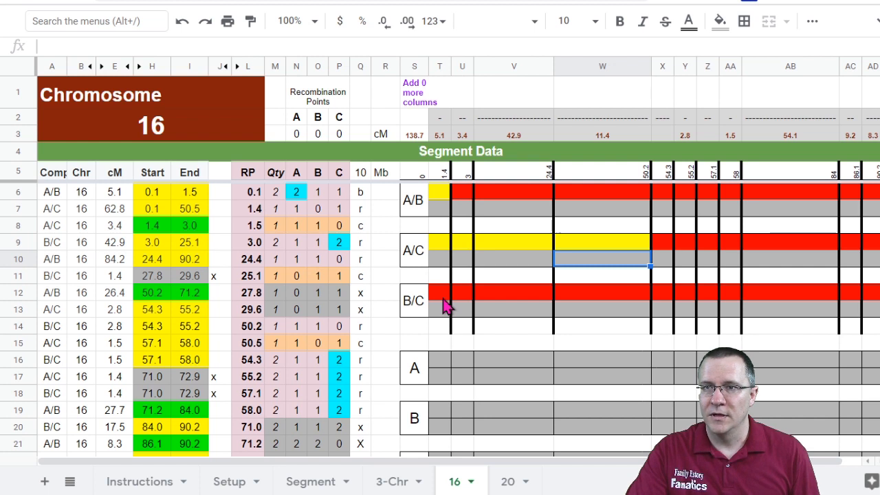
Step: Mark the A/C 1.4–3 segment as fully identical with f
click(465, 195)
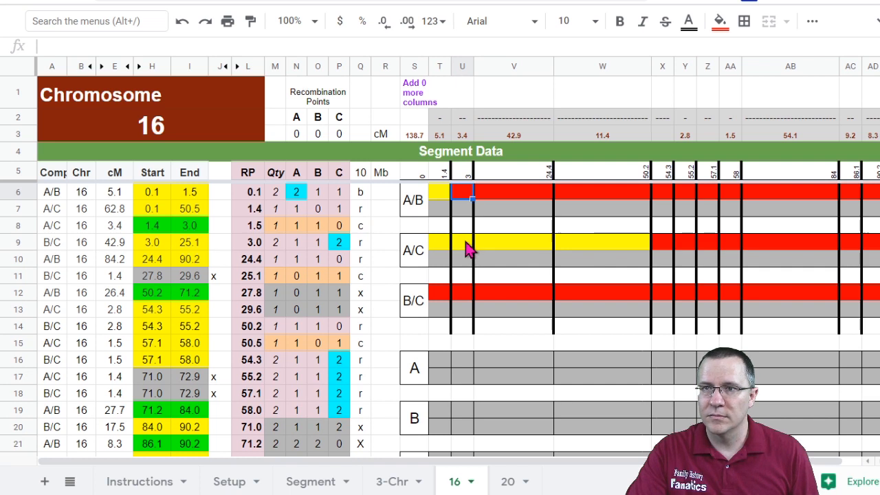
click(465, 244)
text(f)
key(Tab)
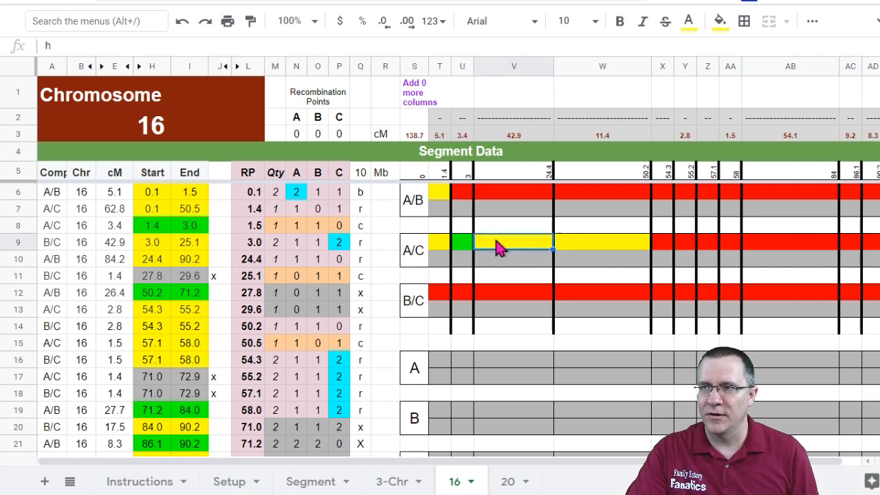
Step: Mark the B/C segments from 1.4 to 24.4 as half identical with h
click(446, 297)
click(465, 297)
text(h)
key(Tab)
text(h)
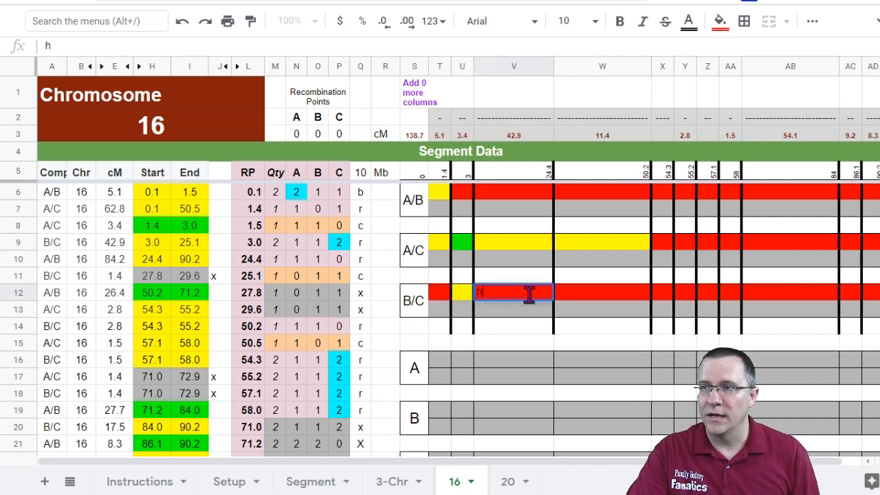
click(570, 298)
Step: Mark the A/B segments from 24.4 to 90.2 as half identical with h
click(165, 270)
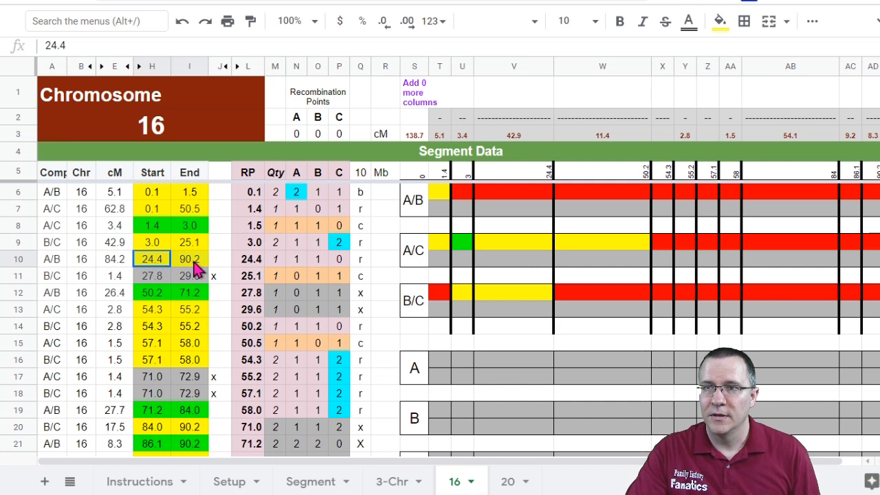
click(607, 195)
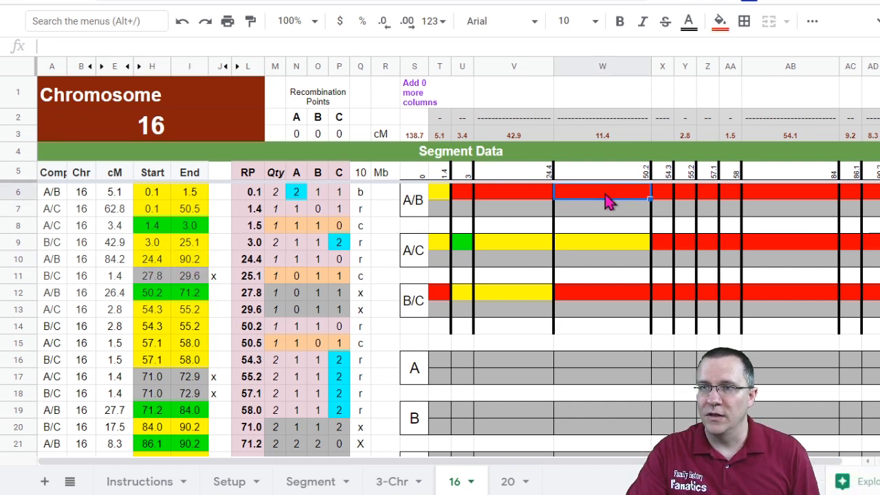
text(h)
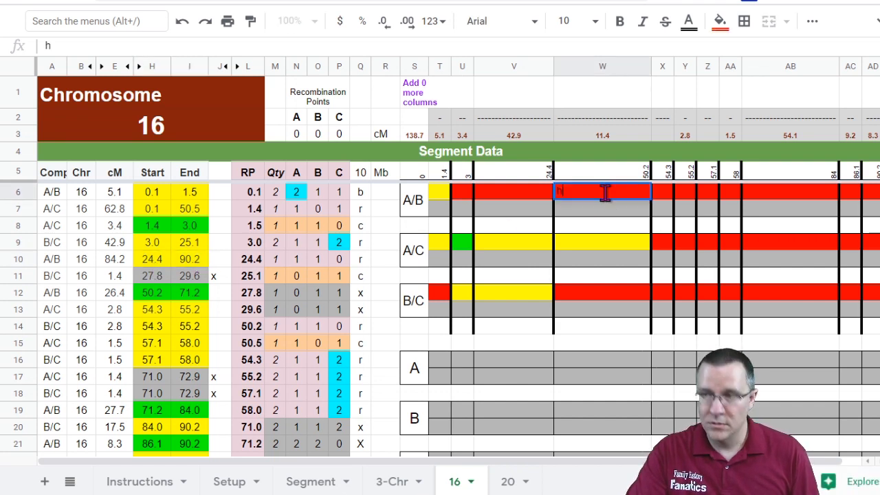
click(664, 197)
text(h)
click(685, 196)
text(h)
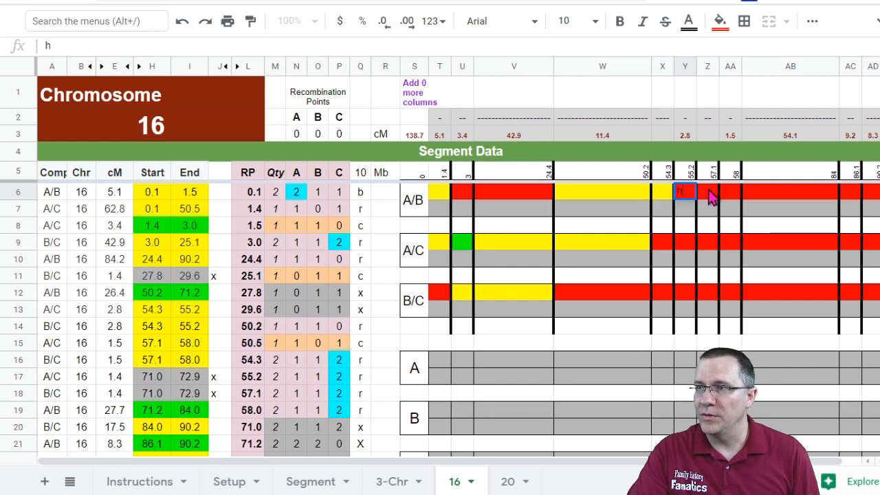
click(709, 195)
text(h)
click(730, 195)
text(h)
click(770, 196)
text(h)
click(852, 196)
text(h)
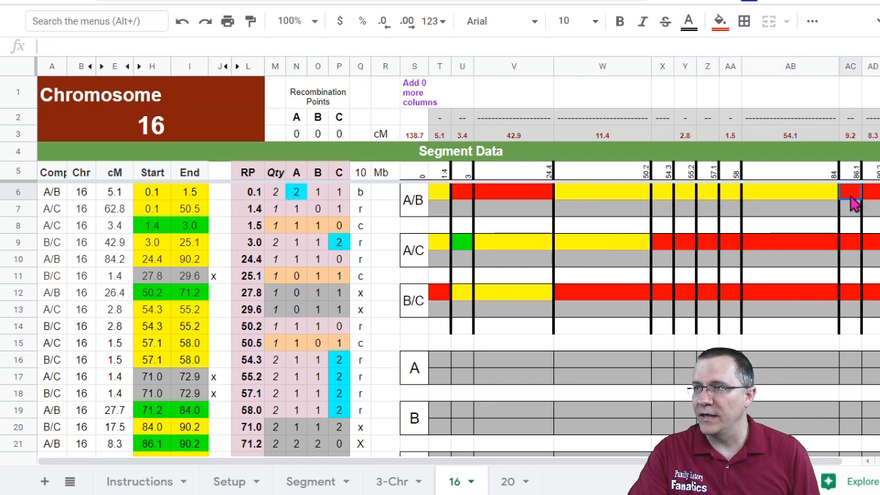
click(868, 196)
text(h)
Step: Change the A/B segments from 50.2 to 84 to fully identical with f
click(183, 328)
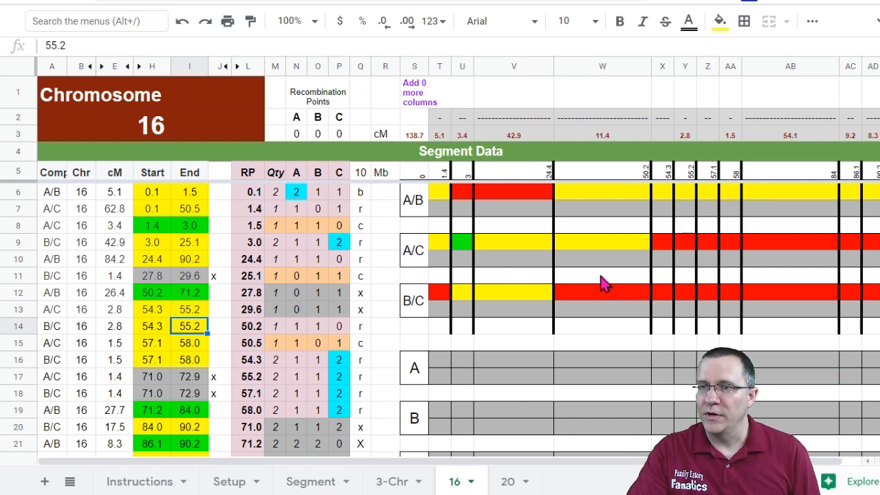
click(668, 245)
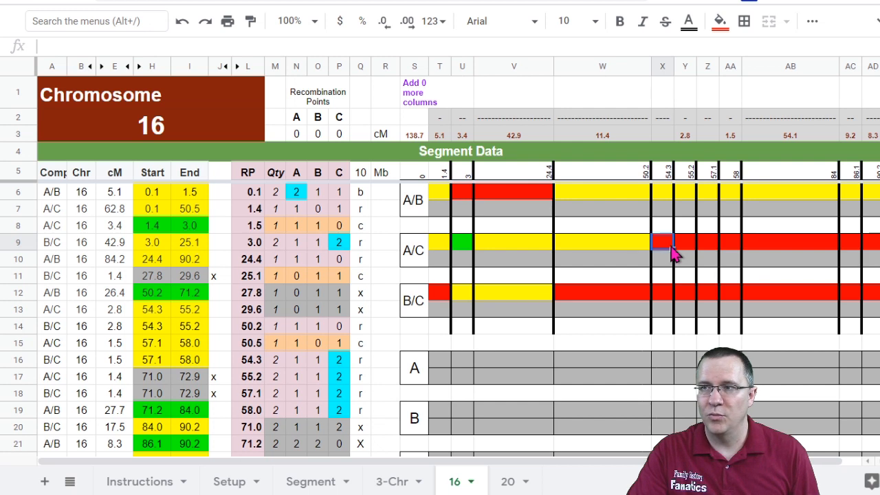
click(667, 199)
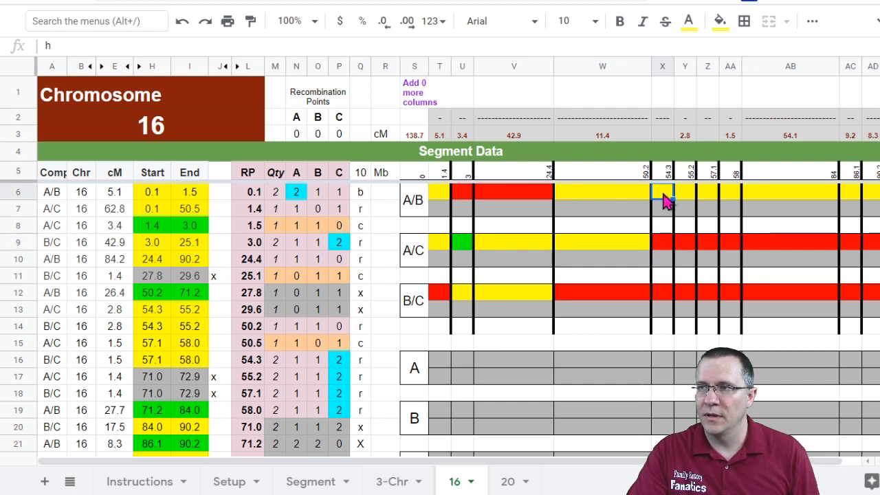
text(g)
click(686, 194)
text(f)
click(707, 194)
text(f)
click(727, 194)
text(f)
click(761, 195)
text(f)
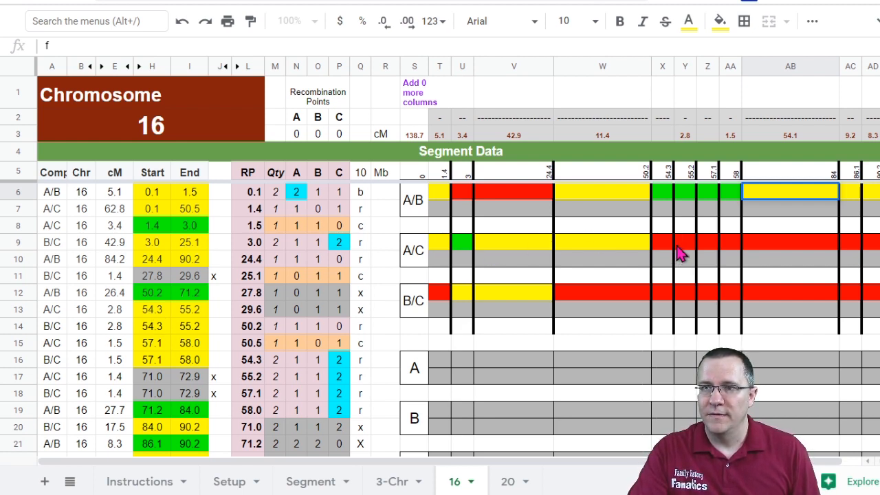
Step: Mark the 54.3–55.2 and 57.1–58 segments as half identical with h in both the A/C and B/C rows
click(688, 244)
text(f)
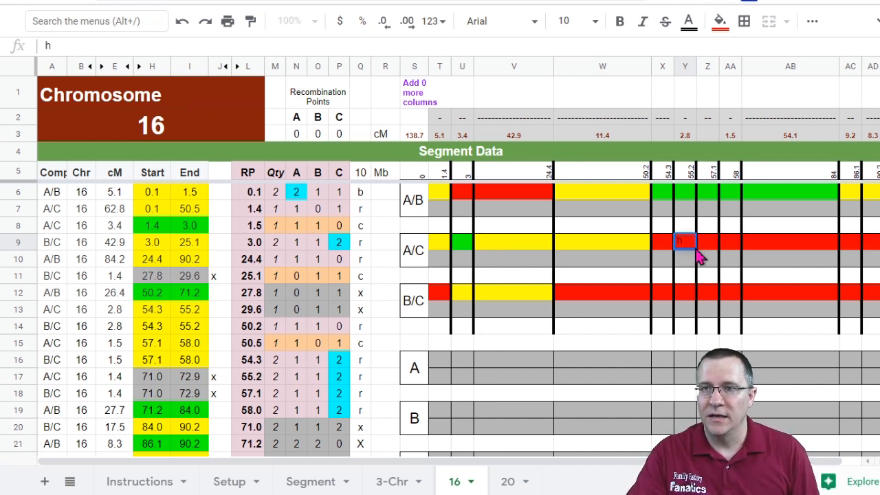
click(685, 292)
text(h)
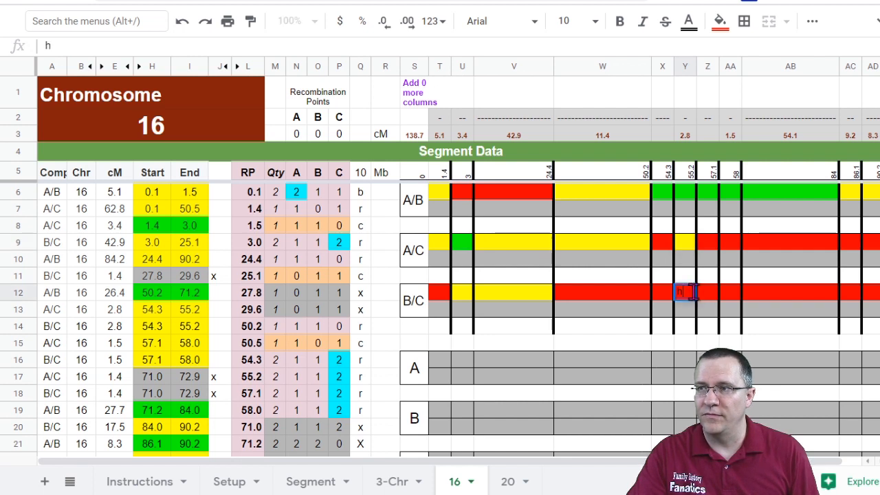
click(713, 246)
click(734, 246)
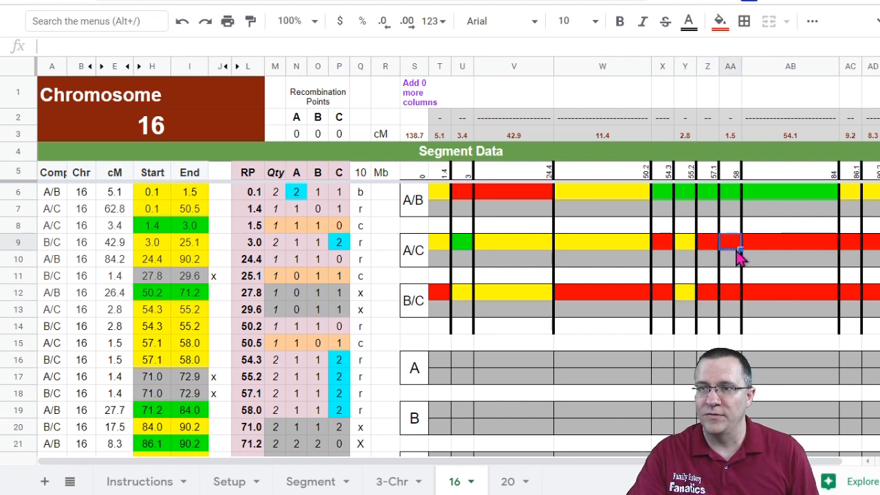
text(h)
click(730, 294)
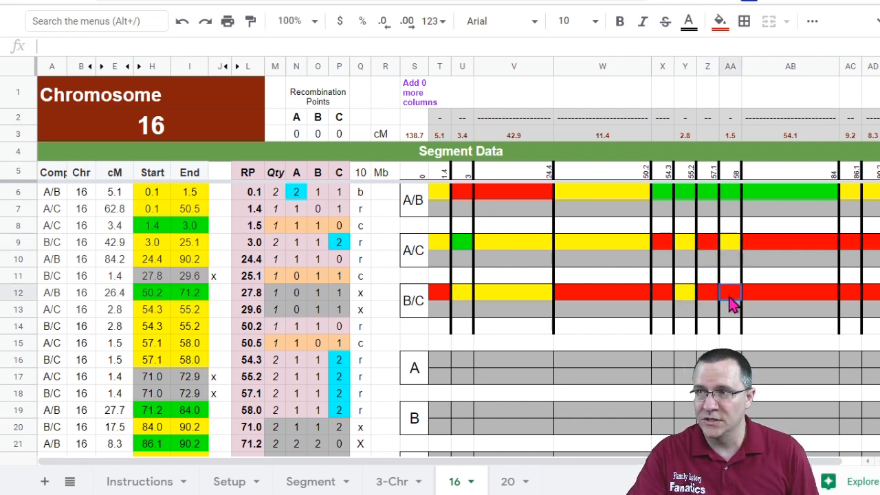
text(h)
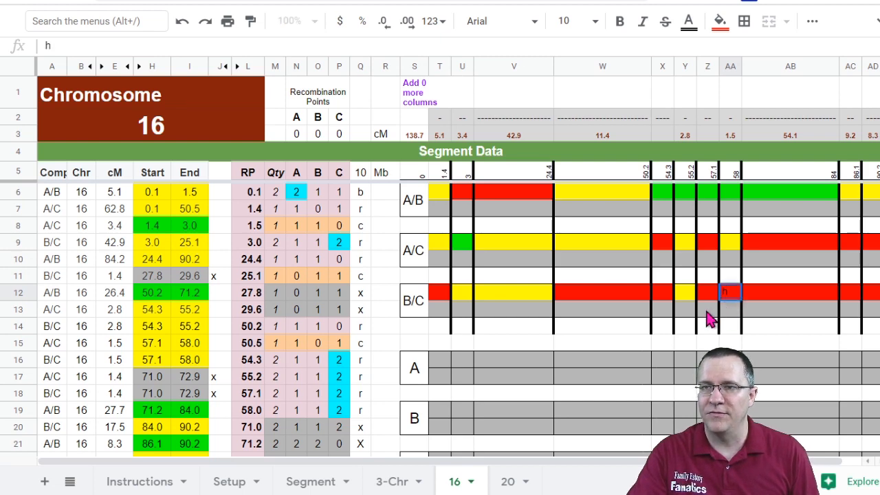
Step: Mark the A/C segments from 84 to 90.2 as half identical with h
click(778, 278)
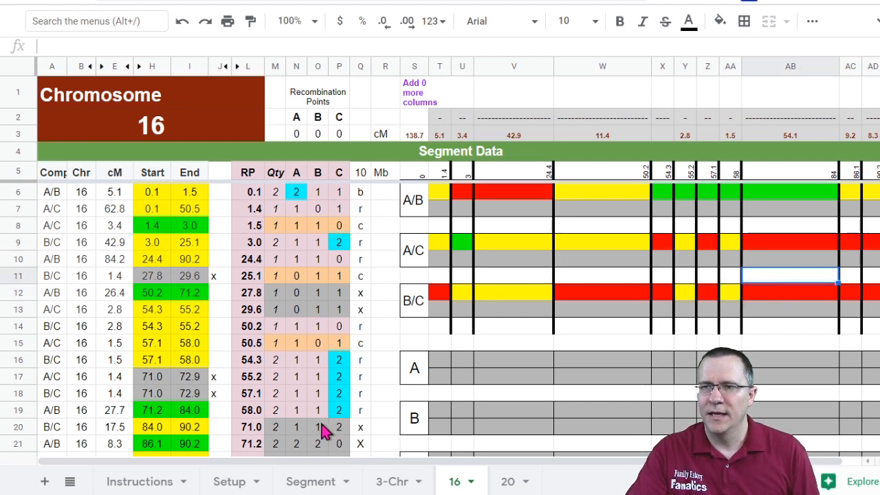
scroll(177, 416, down, 2)
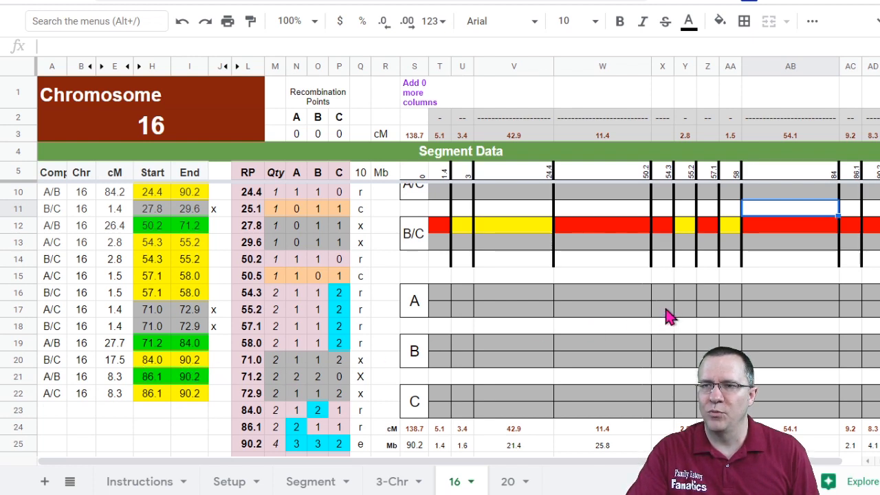
scroll(675, 313, up, 2)
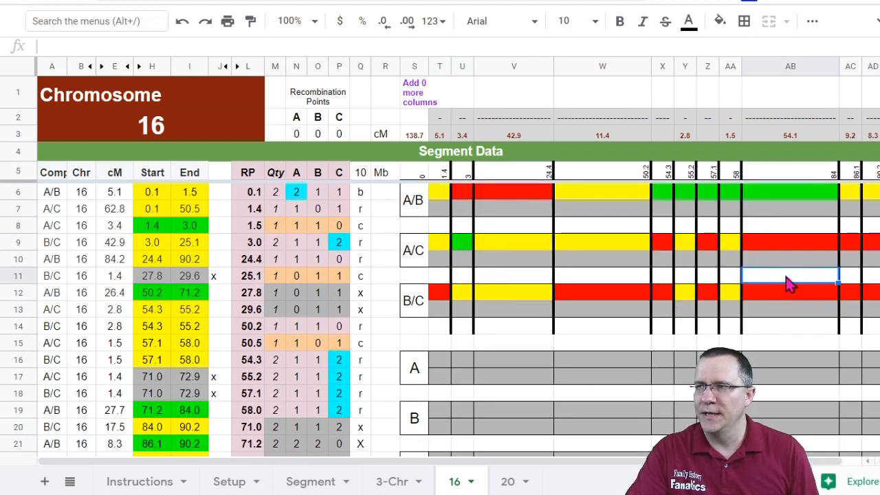
click(856, 244)
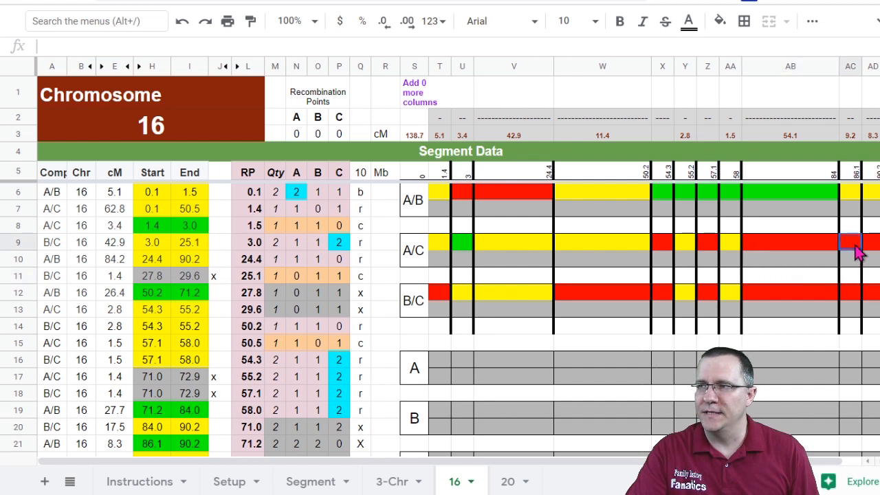
text(h)
click(867, 244)
text(h)
click(850, 275)
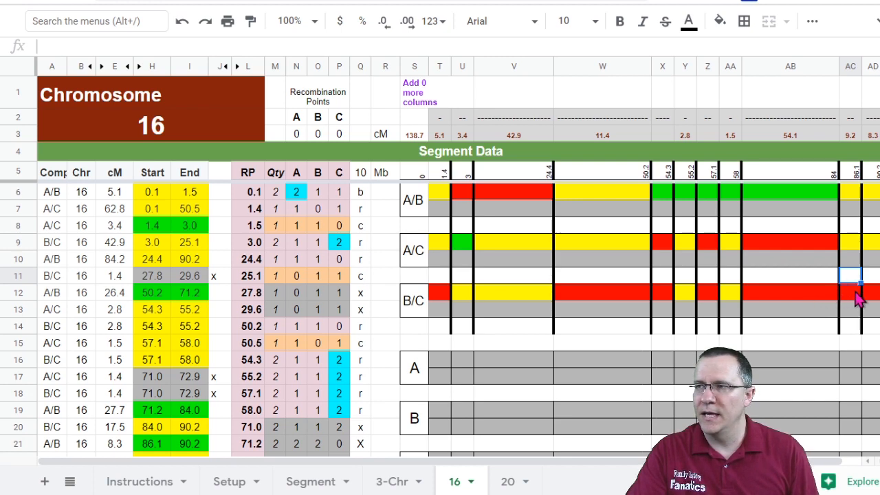
Step: Mark the B/C segments from 84 to 90.2 as half identical with h
click(873, 195)
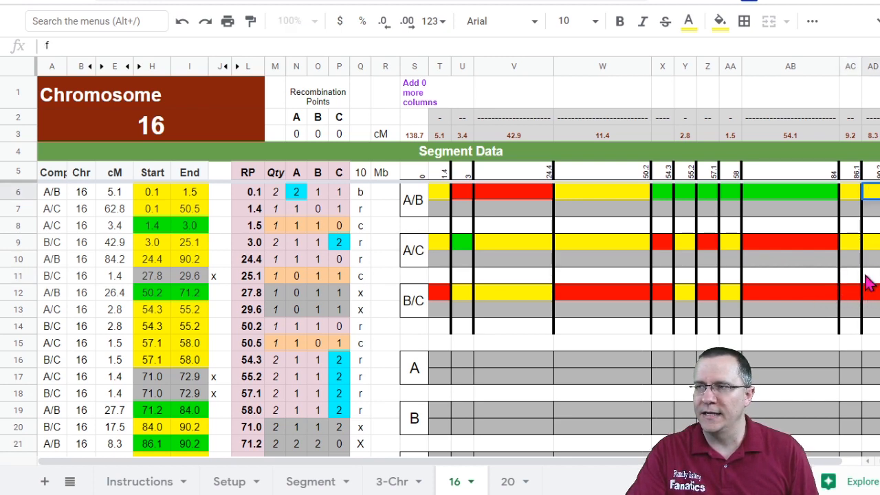
click(856, 276)
scroll(655, 317, down, 2)
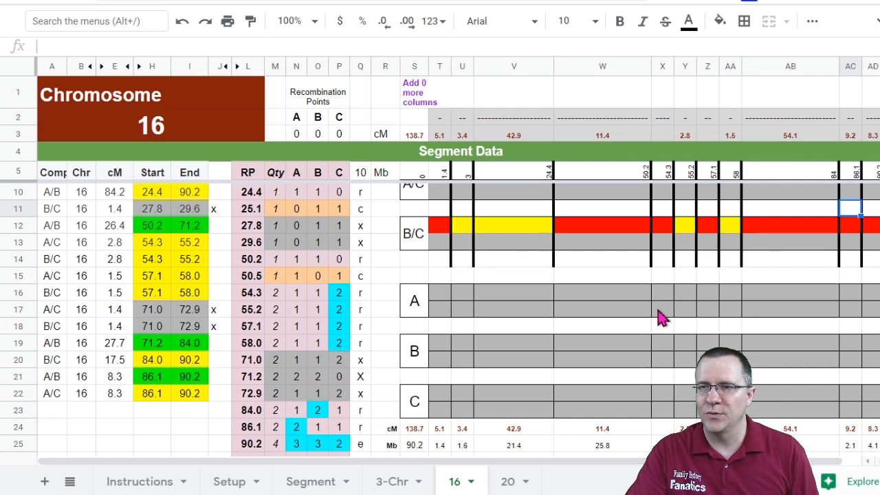
scroll(658, 314, up, 2)
scroll(667, 330, down, 2)
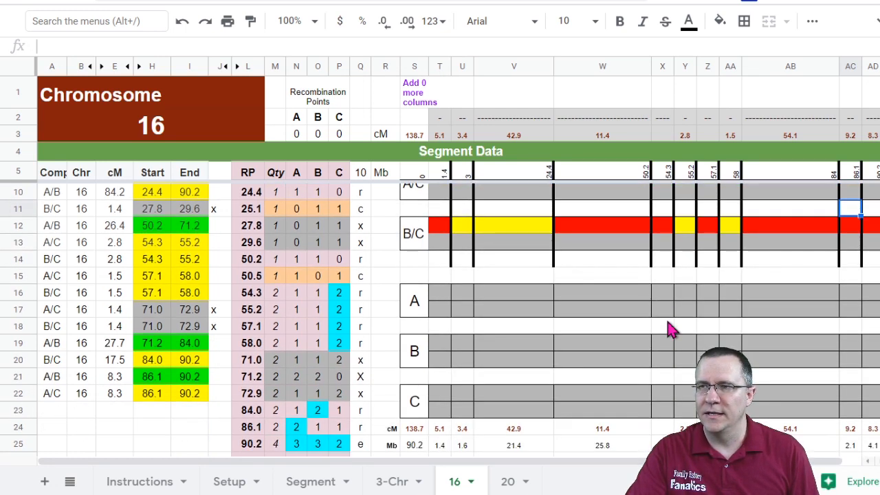
scroll(671, 330, up, 2)
click(849, 291)
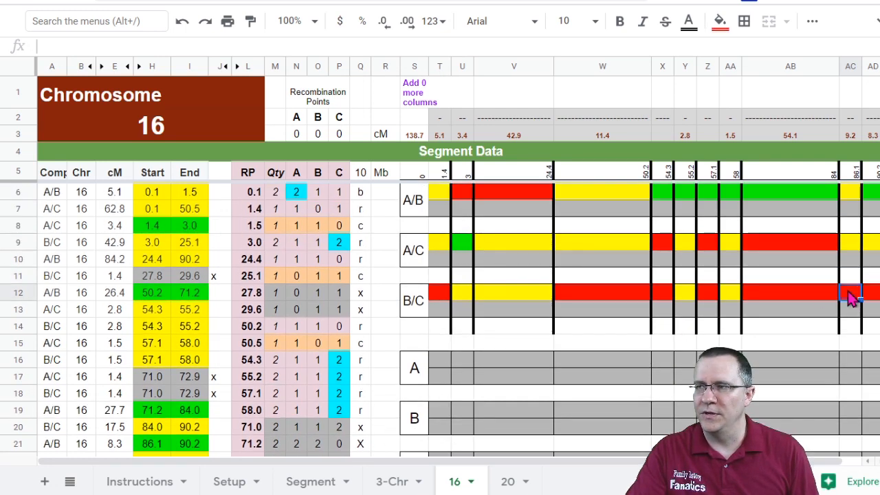
text(h)
click(871, 299)
Step: Clear the mark from the A/C 84–86.1 segment
click(849, 245)
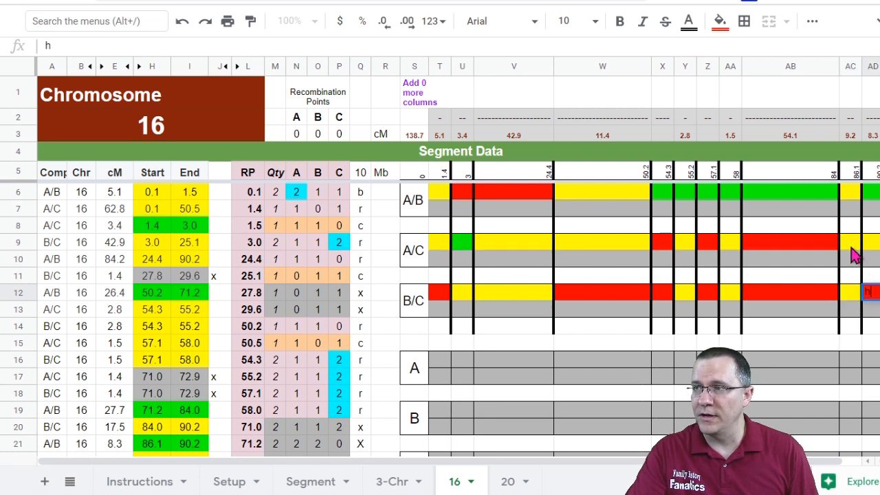
key(Delete)
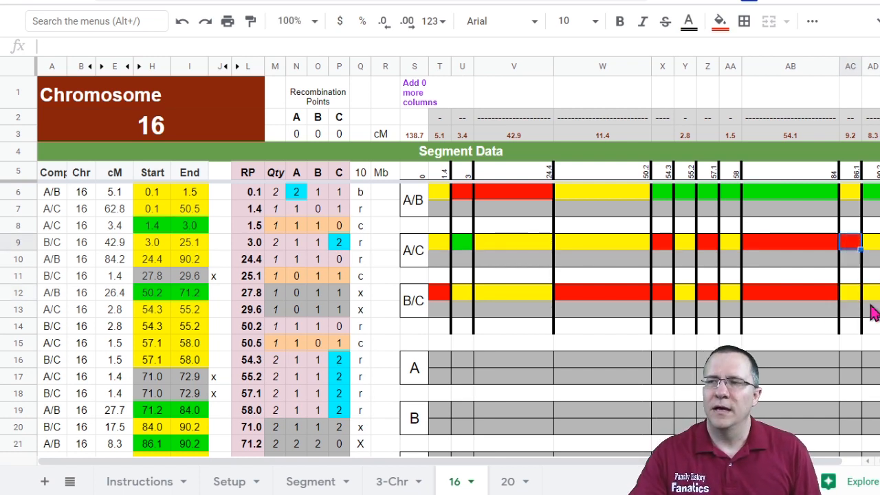
scroll(660, 296, down, 1)
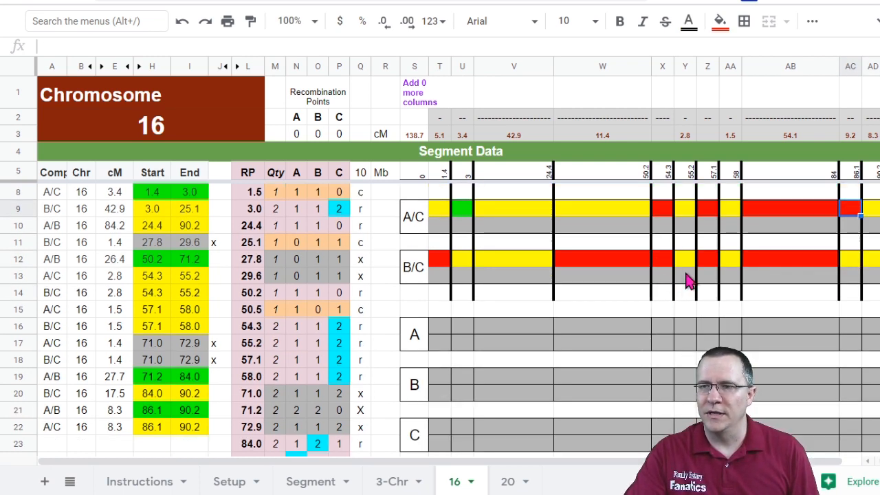
Step: Label the recombination row under the chart with A, C and B for the 0–1.4, 1.4–3 and 3–24.4 segments
click(870, 212)
scroll(753, 260, up, 1)
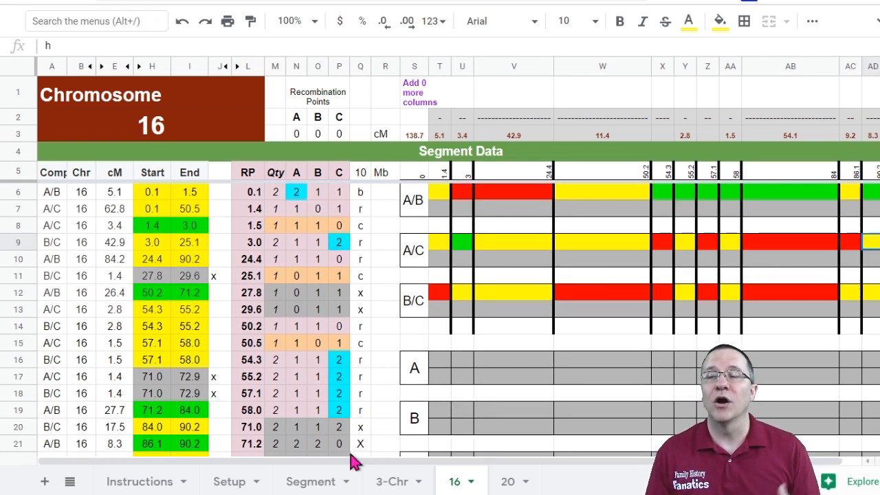
click(440, 326)
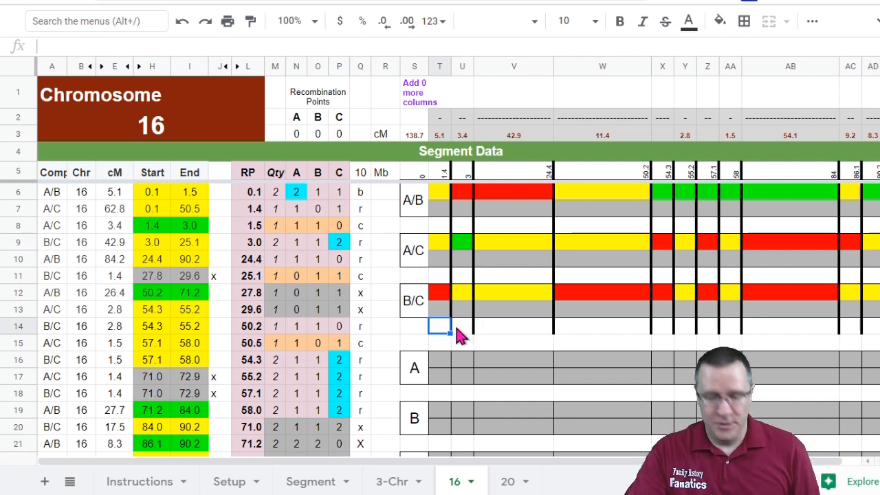
text(A)
click(466, 335)
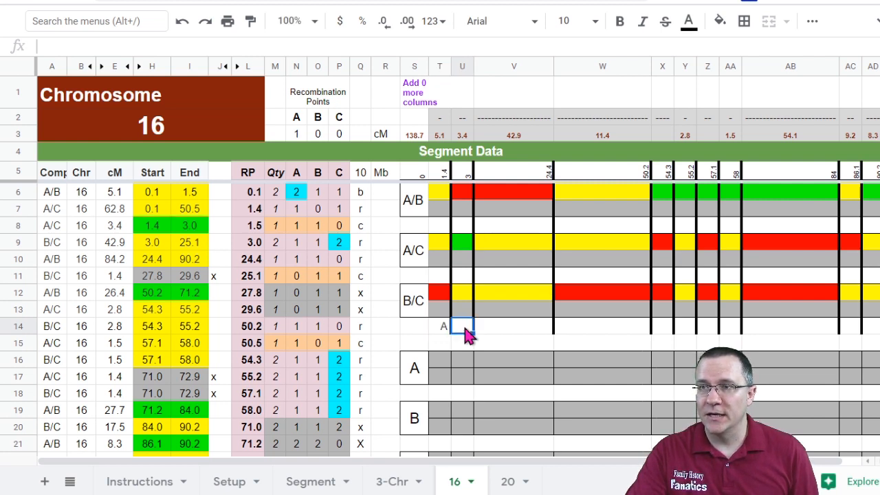
text(C)
click(516, 337)
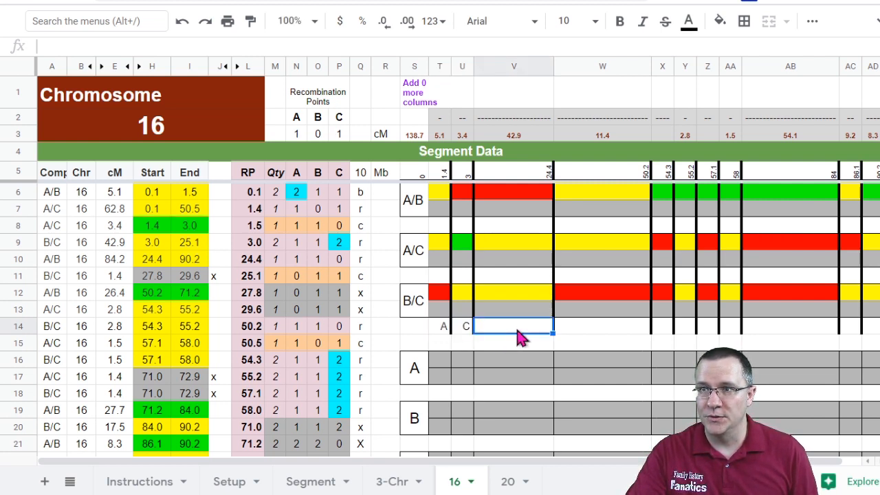
text(B)
click(571, 337)
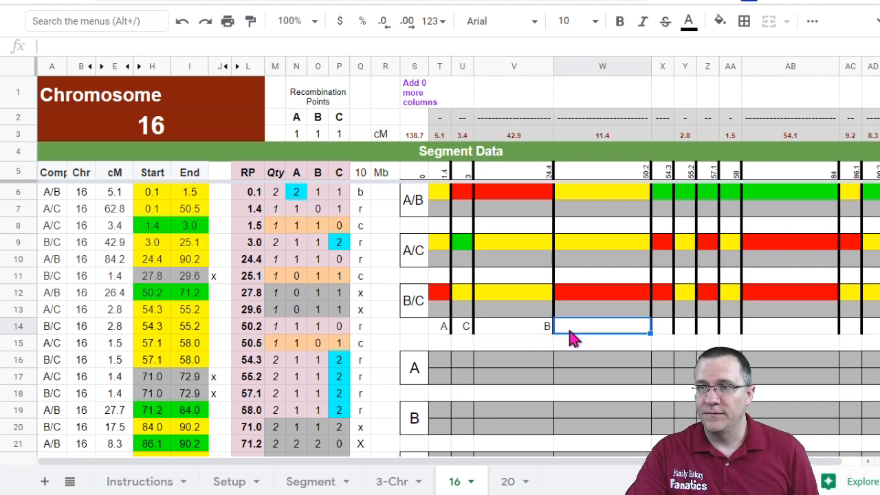
click(363, 329)
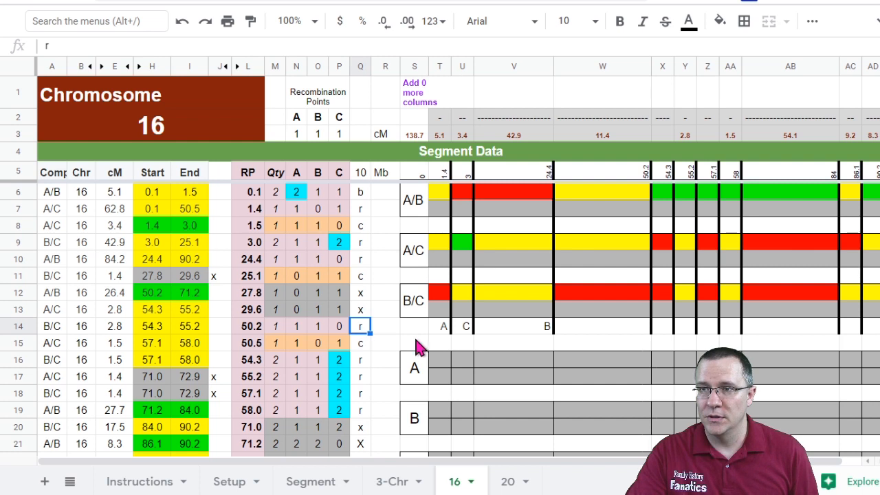
text(A)
key(Escape)
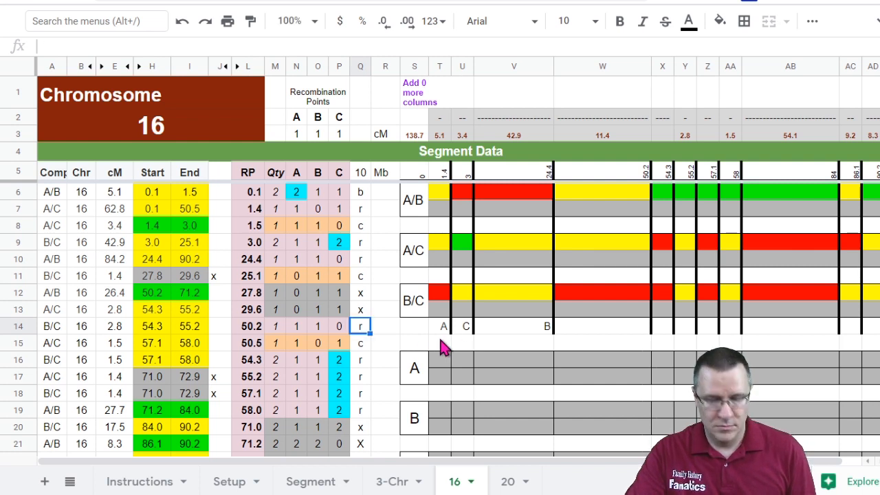
Step: Label the 24.4–50.2 segment A and the 50.2–54.3 through 57.1–58 segments C in the recombination row
click(598, 329)
text(A)
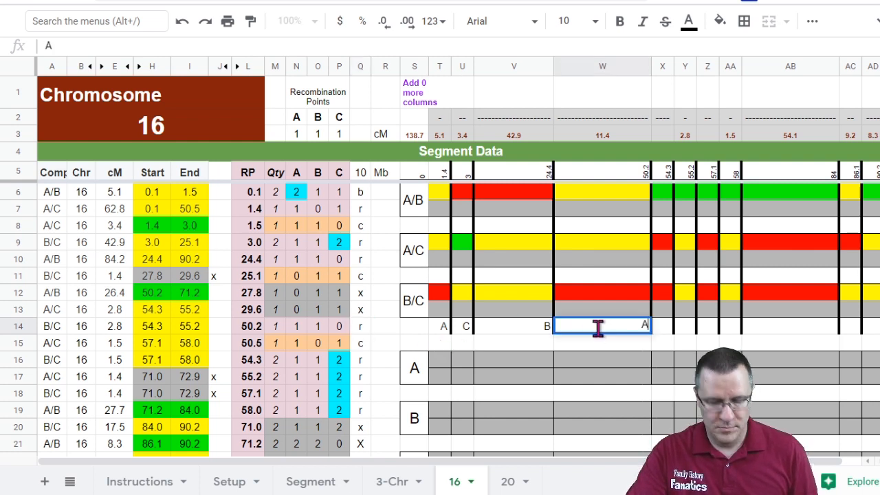
click(668, 333)
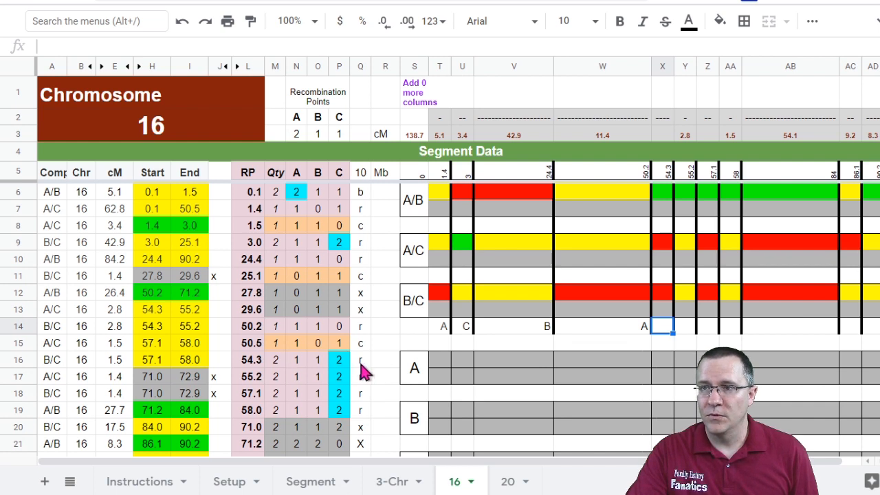
text(C)
click(687, 329)
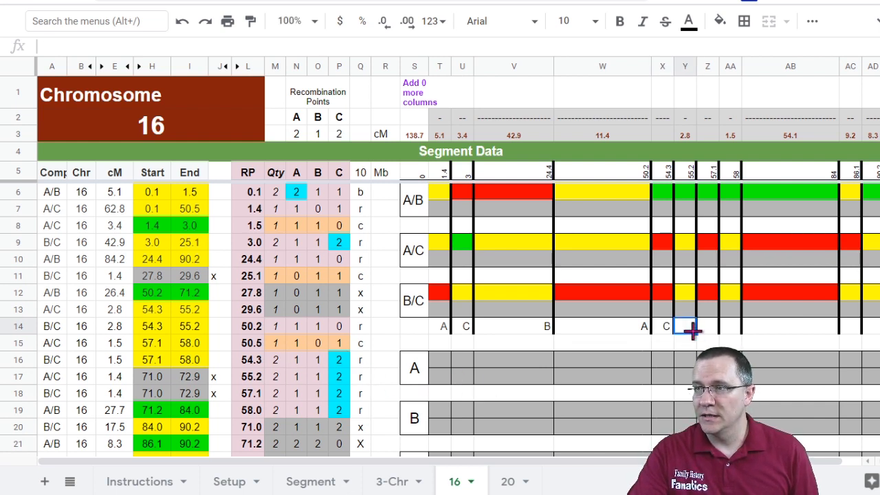
text(C)
click(708, 330)
click(733, 328)
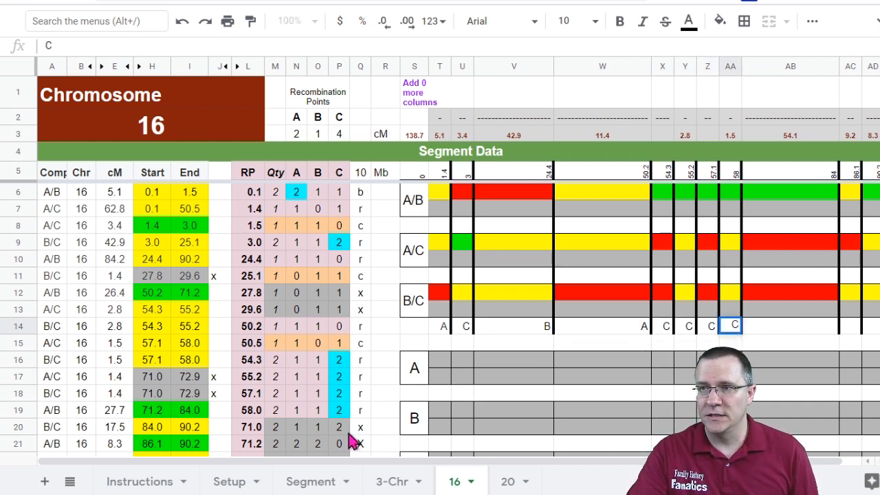
Step: Label the 58–84 segment B and the 84–86.1 segment C in the recombination row
scroll(361, 440, down, 3)
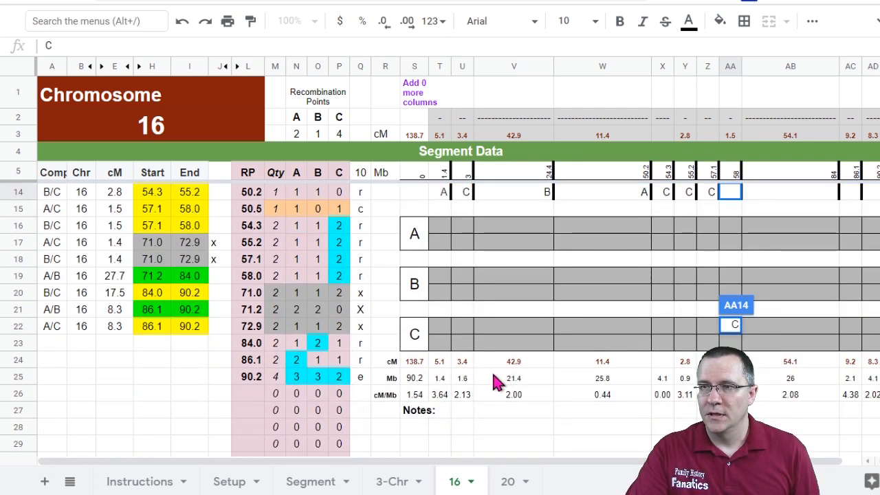
scroll(543, 344, up, 3)
click(828, 330)
text(B)
click(850, 330)
text(C)
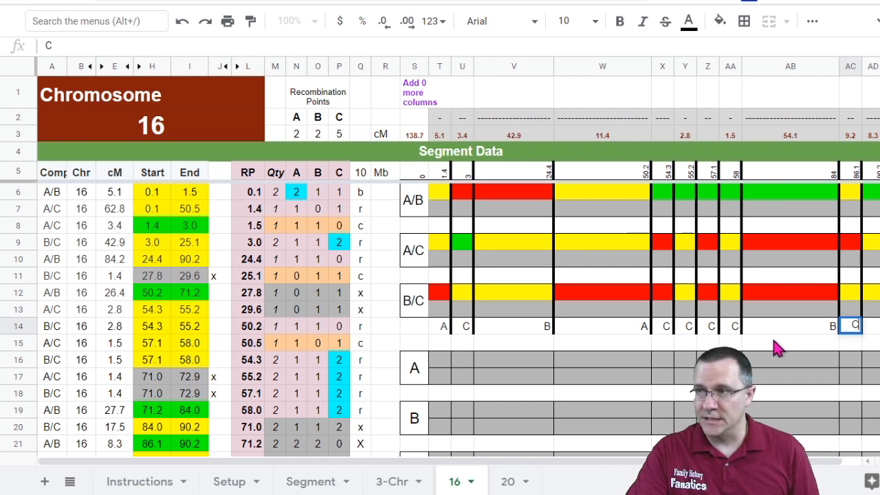
click(766, 337)
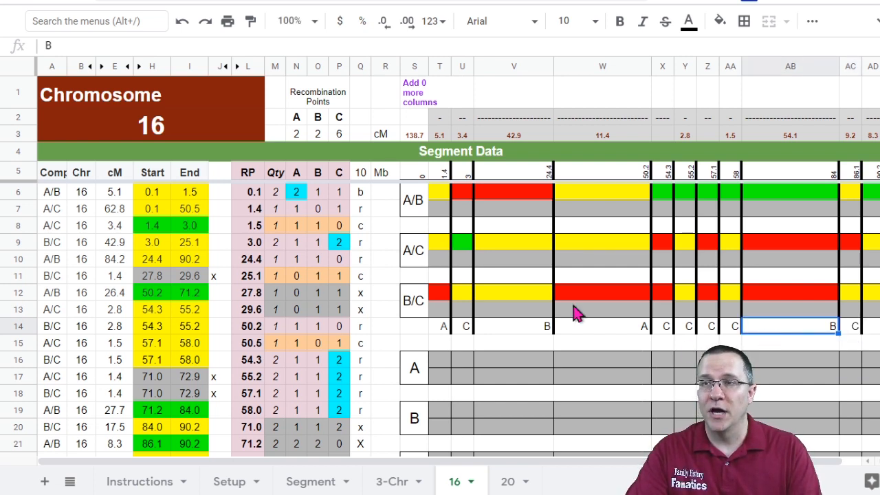
Step: Enter A1 and B1 in the two B rows for the 24.4–50.2 segment
click(297, 134)
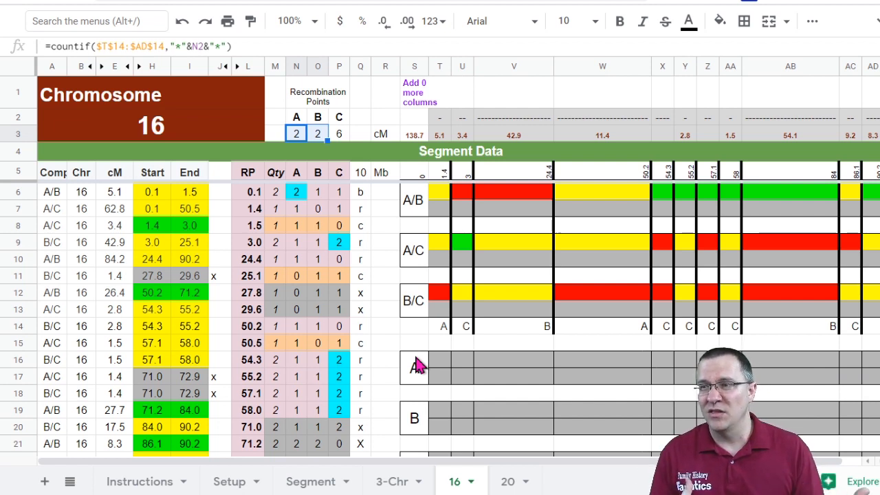
click(582, 412)
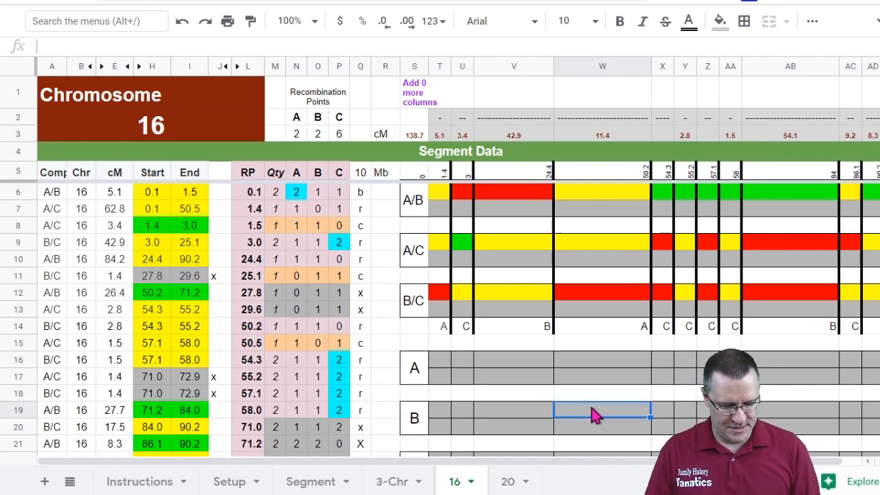
text(A1)
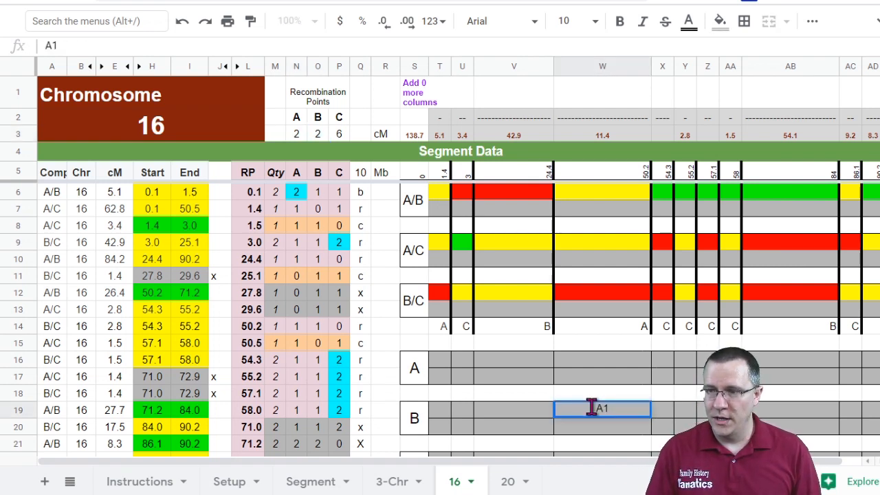
key(alt+Return)
text(B)
key(Left)
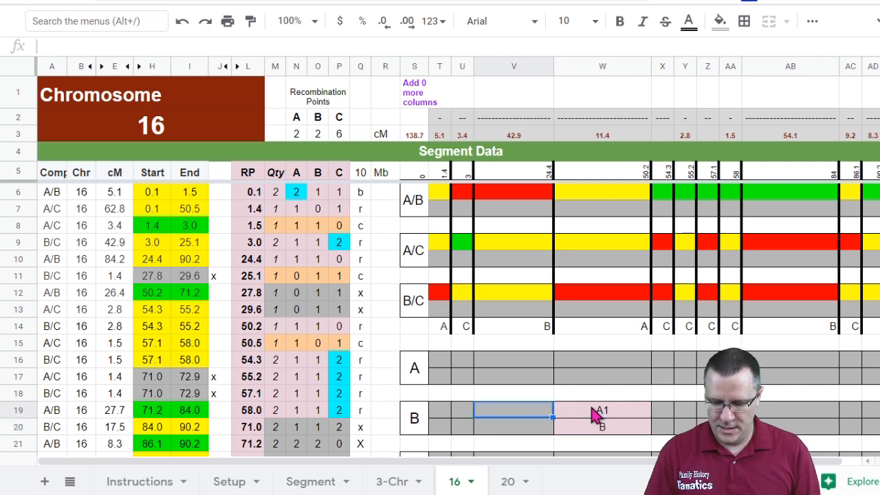
key(Right)
key(Return)
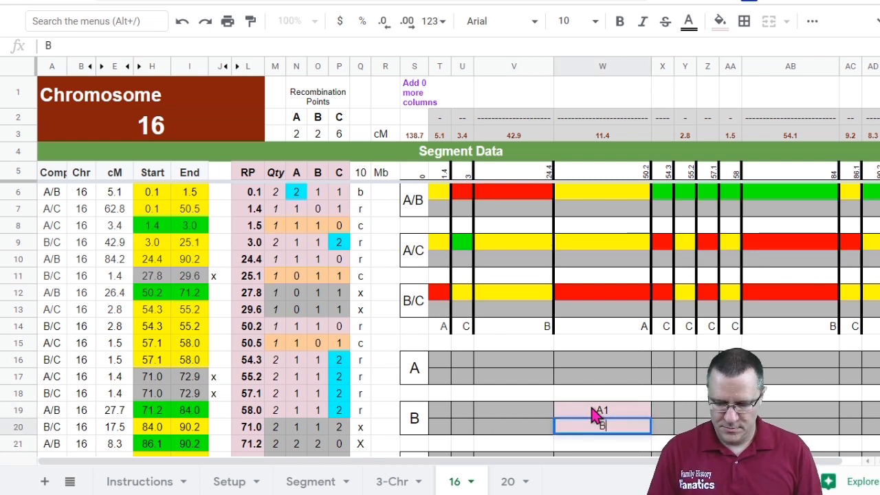
text(1)
key(Return)
Step: Copy the A1/B1 pair into the B rows for each segment from 50.2 to 84
drag(602, 411, 605, 428)
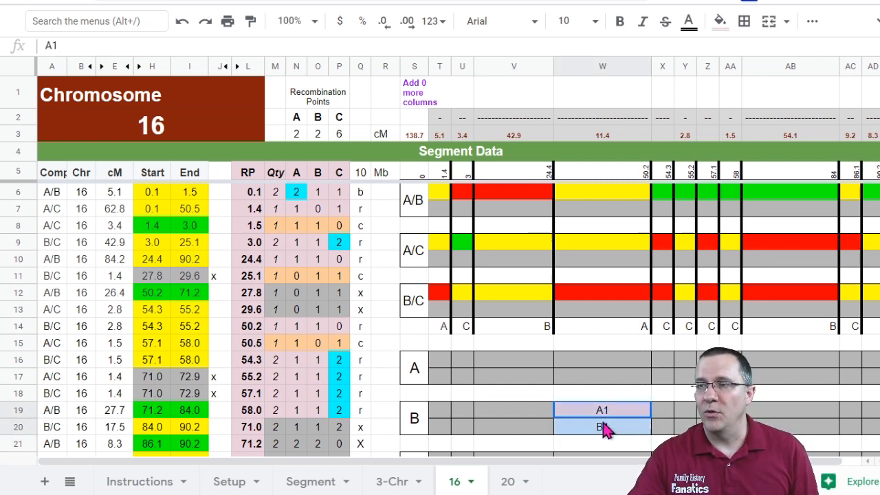
key(ctrl+c)
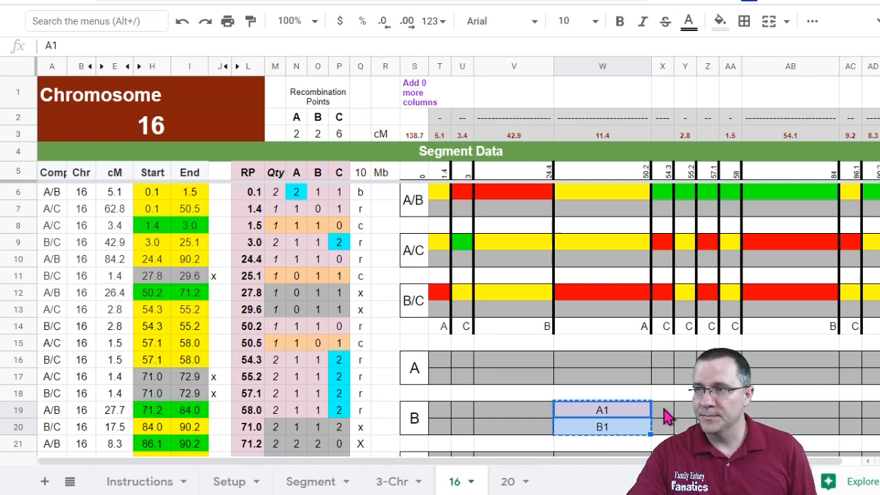
click(663, 412)
key(ctrl+v)
click(691, 416)
key(ctrl+v)
click(708, 412)
key(ctrl+v)
click(730, 412)
key(ctrl+v)
click(761, 415)
key(ctrl+v)
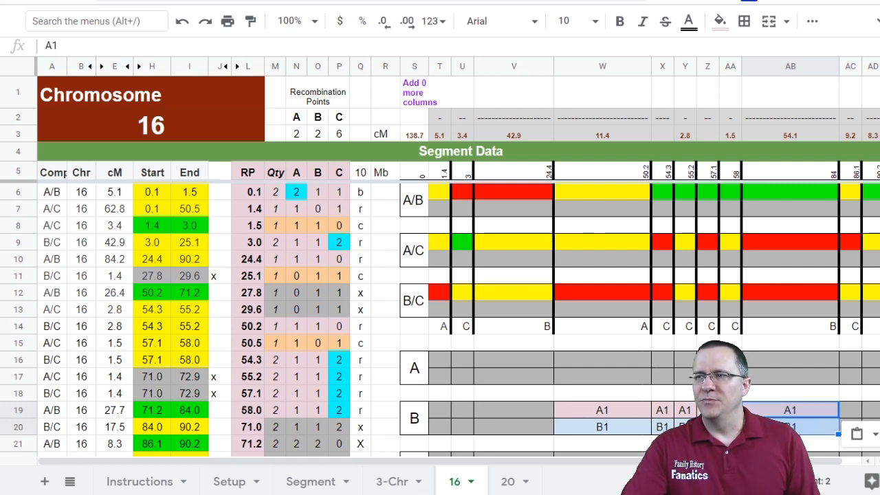
Step: Paste the A1/B1 pair into the A rows for each segment from 50.2 to 84
click(662, 360)
key(ctrl+v)
click(684, 360)
key(ctrl+v)
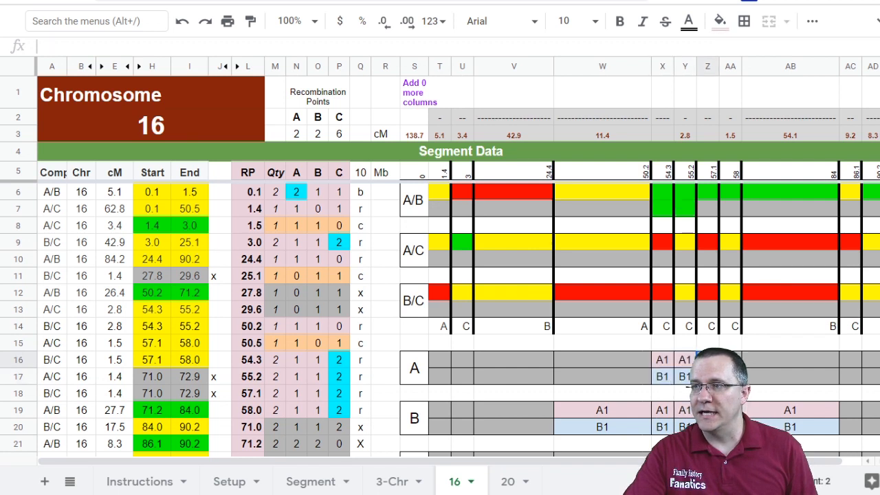
click(708, 360)
key(ctrl+v)
click(730, 360)
key(ctrl+v)
click(773, 366)
key(ctrl+v)
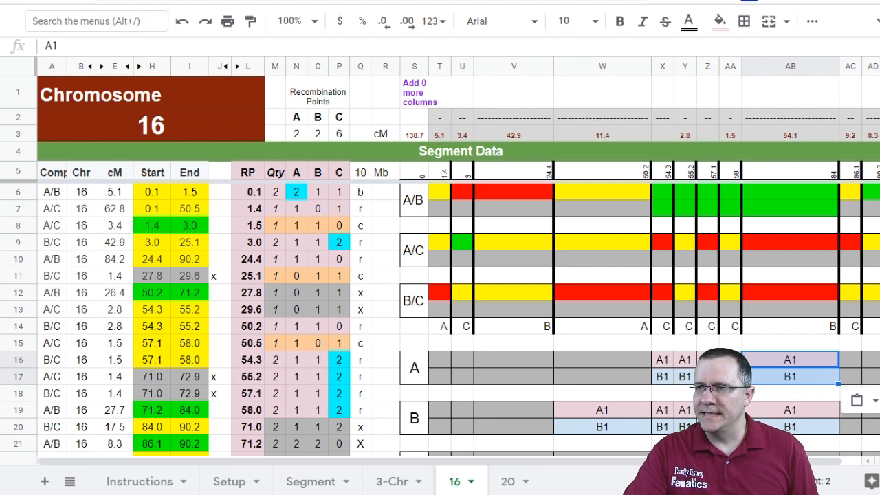
Step: Enter A2 and B2 in the two C rows for the 50.2–54.3 segment
scroll(672, 431, down, 2)
click(664, 394)
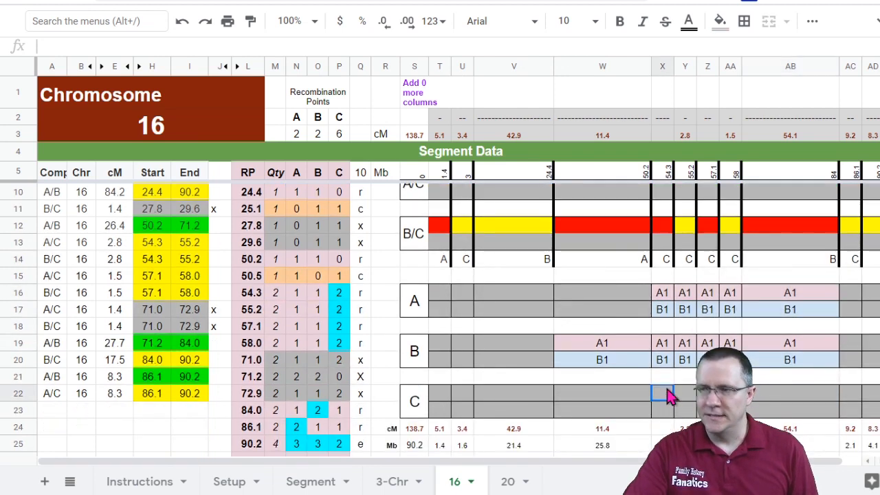
text(A2)
key(Return)
text(B2)
key(Return)
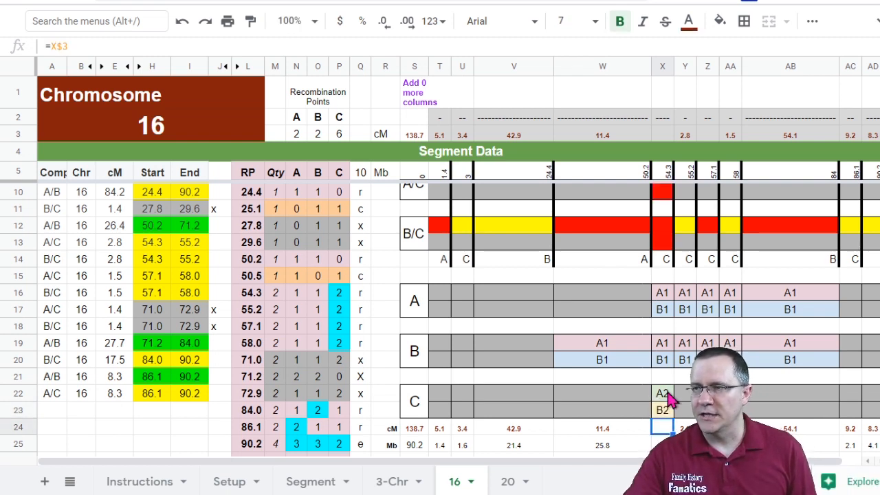
Step: Copy the A2/B2 pair into the C rows for the 55.2–57.1 and 58–84 segments
click(664, 393)
click(708, 395)
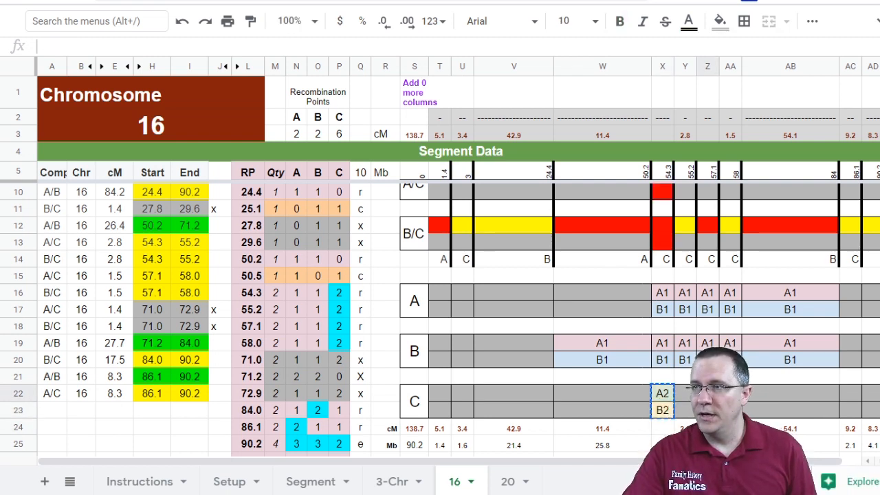
key(ctrl+v)
click(777, 396)
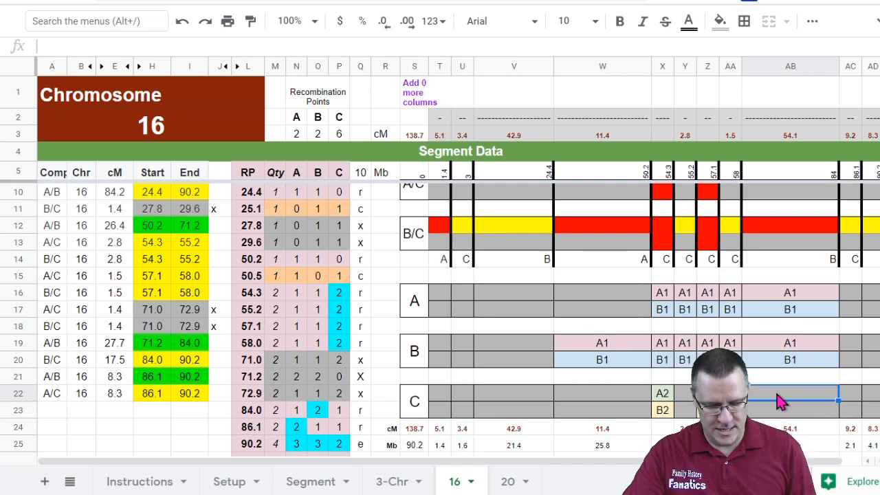
key(ctrl+v)
Step: Paste the A2/B2 pair into the C rows for the 24.4–50.2 segment
scroll(780, 402, up, 2)
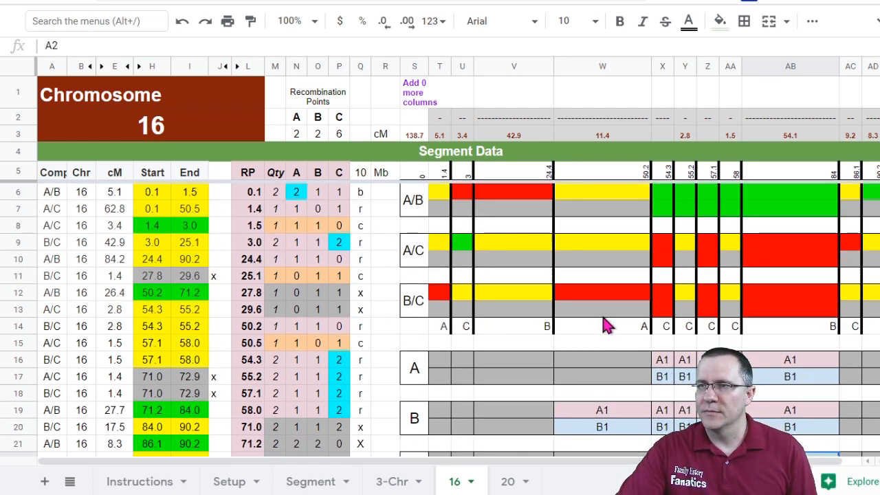
scroll(608, 347, down, 3)
click(605, 366)
key(ctrl+v)
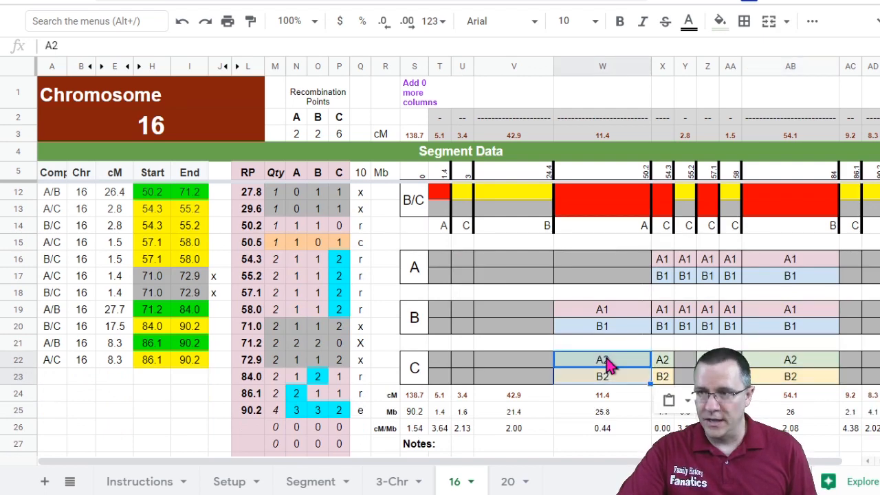
Step: Copy the A1/B1 pair from the A rows at 58–84 into the 84–86.1 and 86.1–90.2 segments
scroll(608, 364, up, 3)
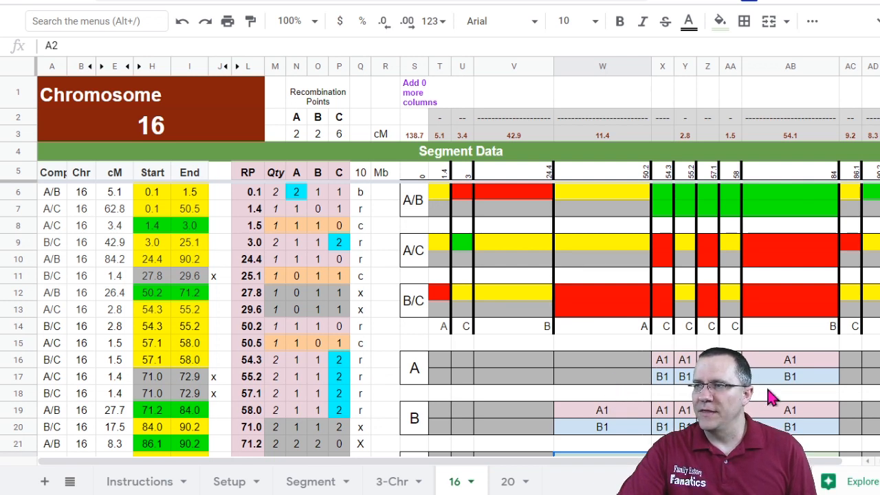
drag(816, 364, 819, 385)
key(ctrl+c)
click(852, 364)
key(ctrl+v)
click(869, 361)
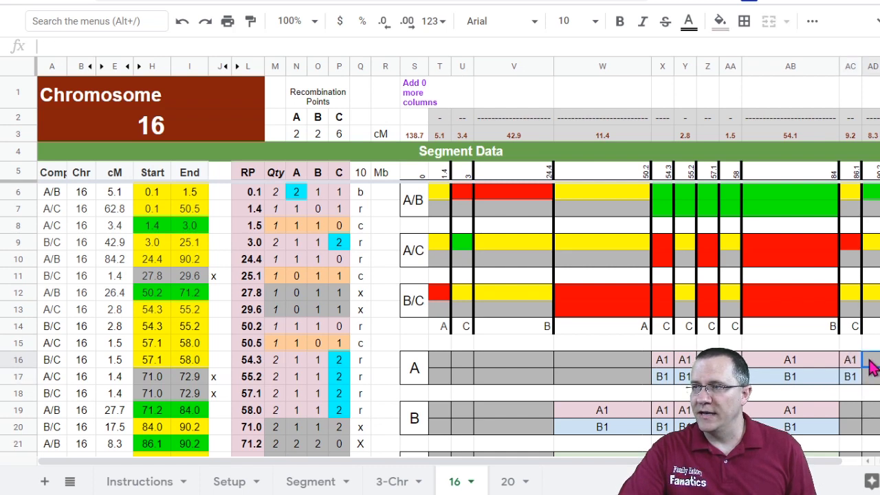
key(ctrl+v)
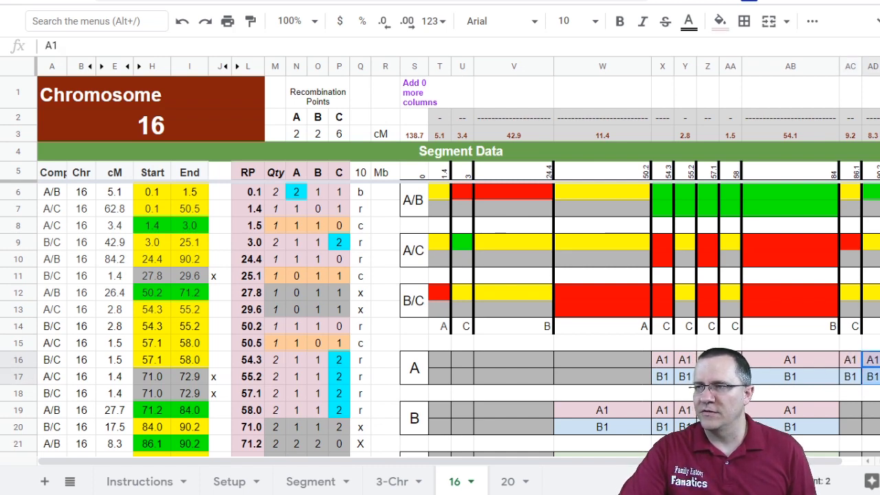
Step: Paste the A2/B2 pair into the C rows for the 3–24.4 and 84–86.1 segments
scroll(684, 385, down, 3)
scroll(657, 403, up, 2)
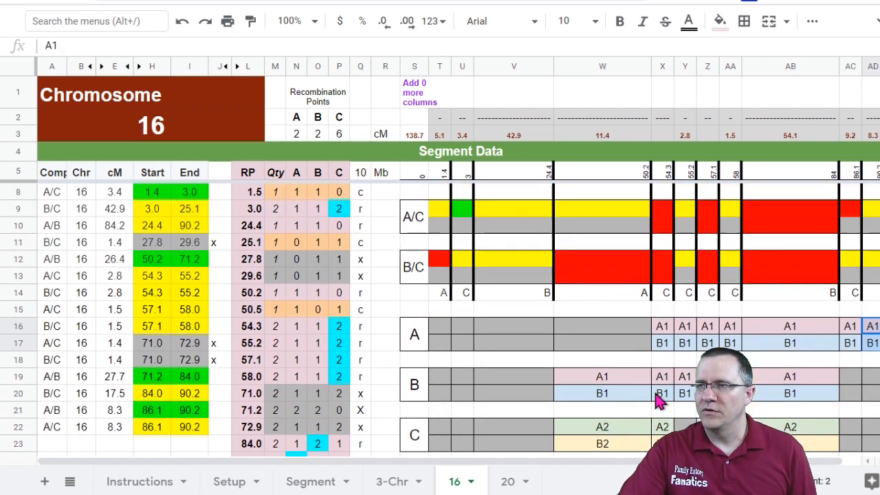
click(607, 426)
key(ctrl+c)
click(536, 426)
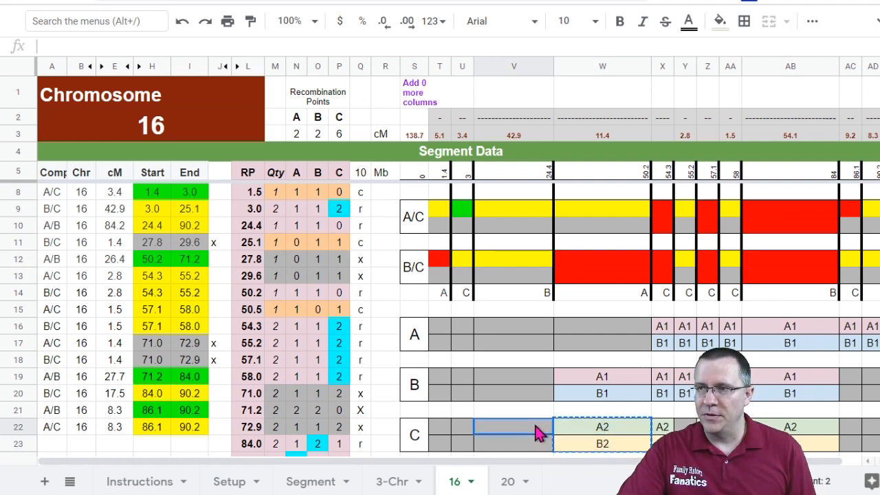
key(ctrl+v)
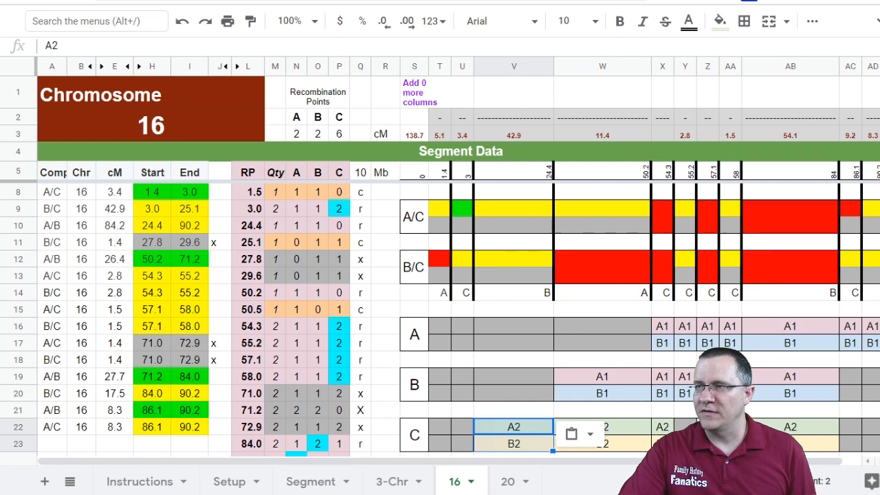
click(849, 431)
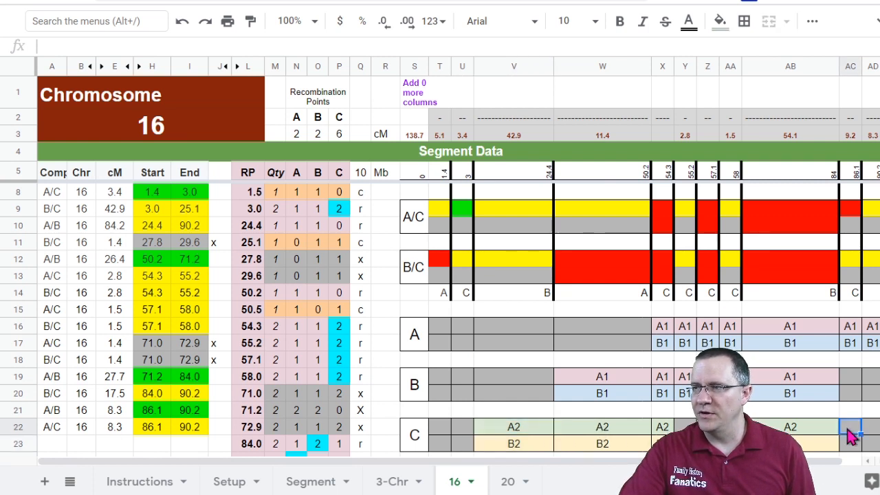
scroll(853, 432, up, 1)
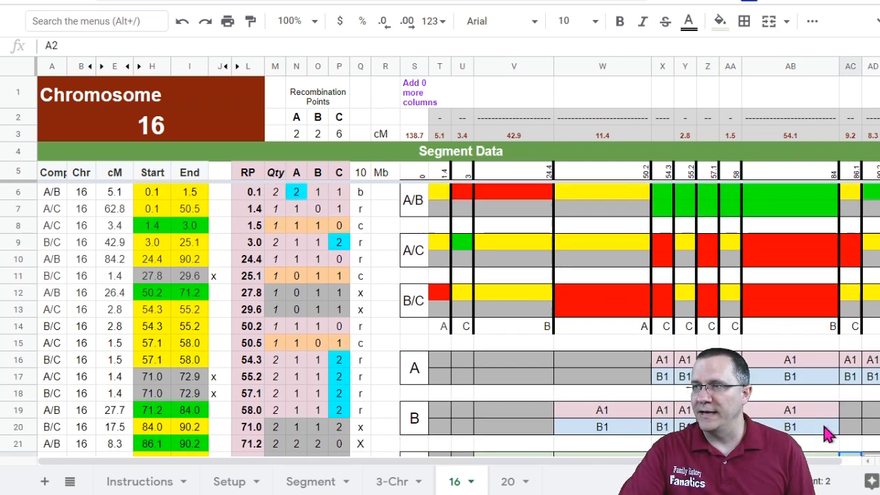
scroll(827, 431, down, 2)
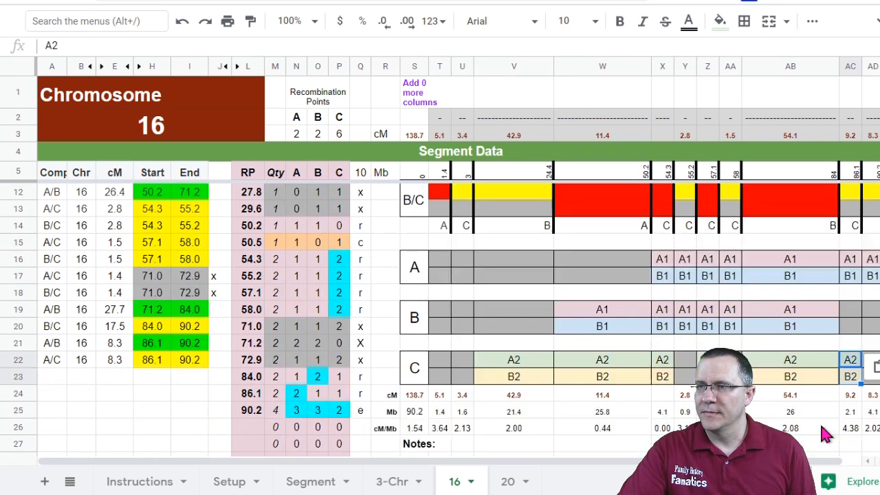
Step: Examine the A/B, A/C and B/C comparison bars and the sibling rows around the 3–24.4 segment
scroll(859, 425, up, 1)
scroll(561, 316, up, 1)
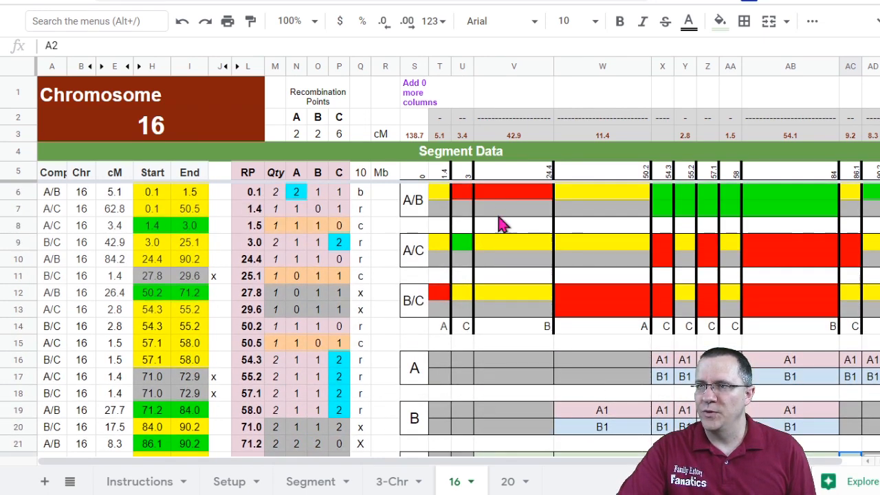
scroll(533, 446, down, 2)
click(521, 362)
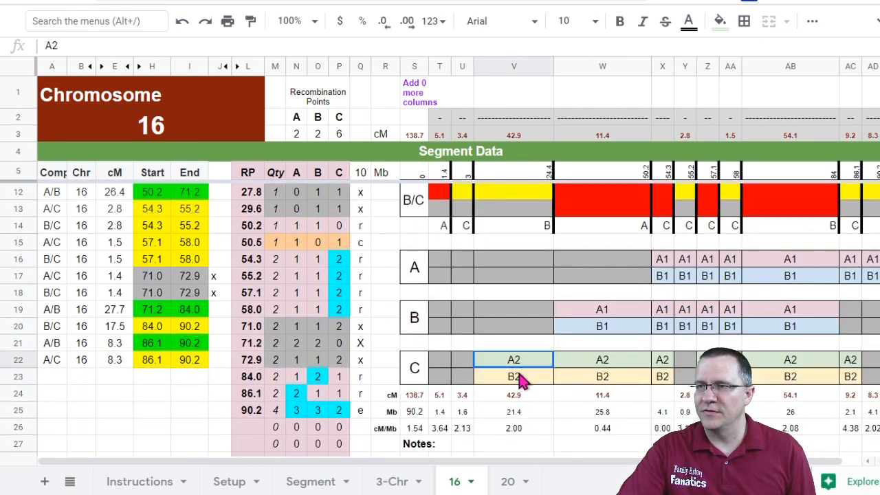
scroll(532, 370, up, 2)
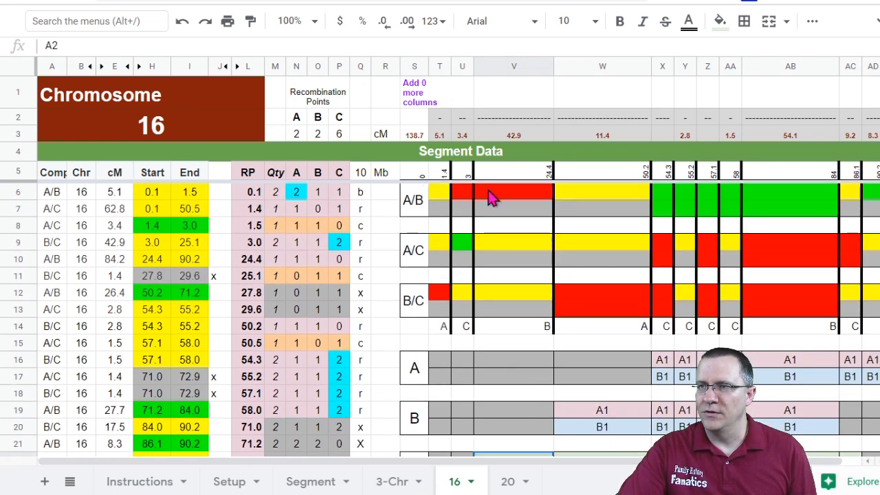
click(500, 250)
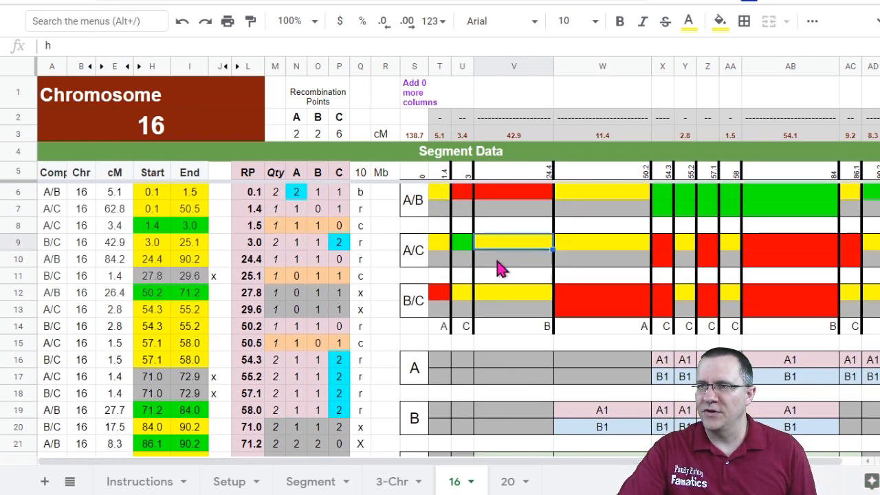
click(526, 416)
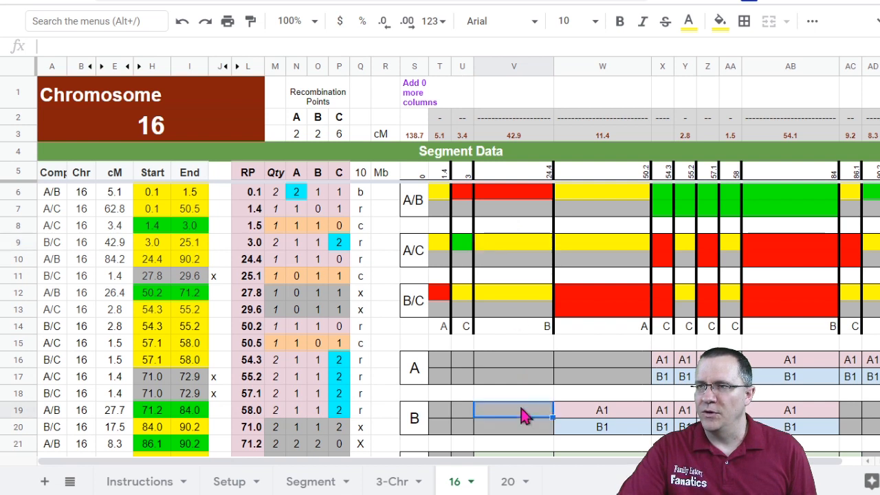
click(496, 192)
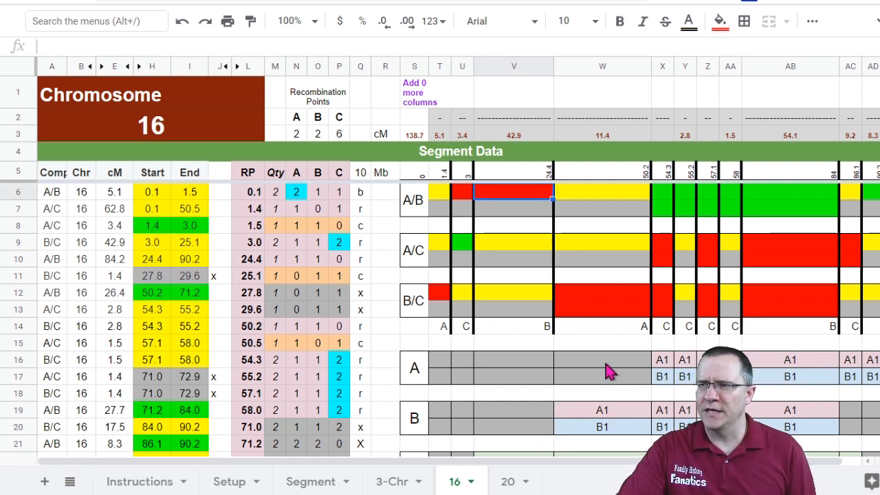
scroll(618, 400, down, 2)
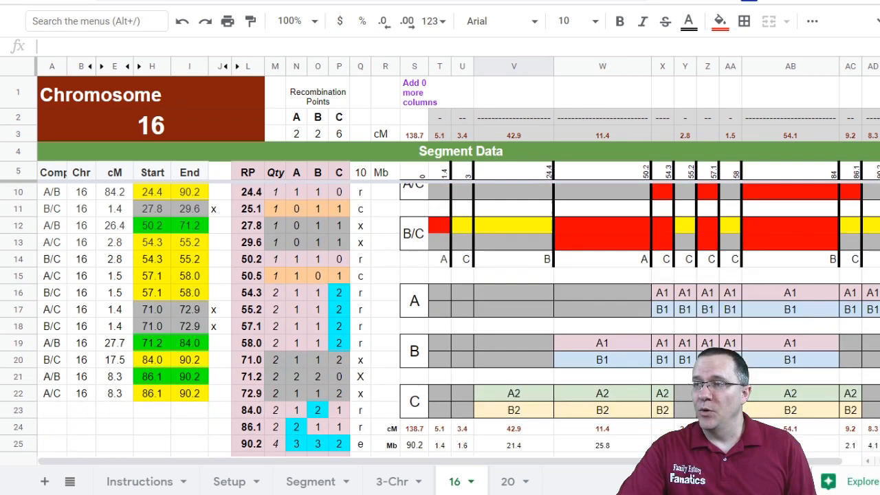
scroll(440, 319, up, 2)
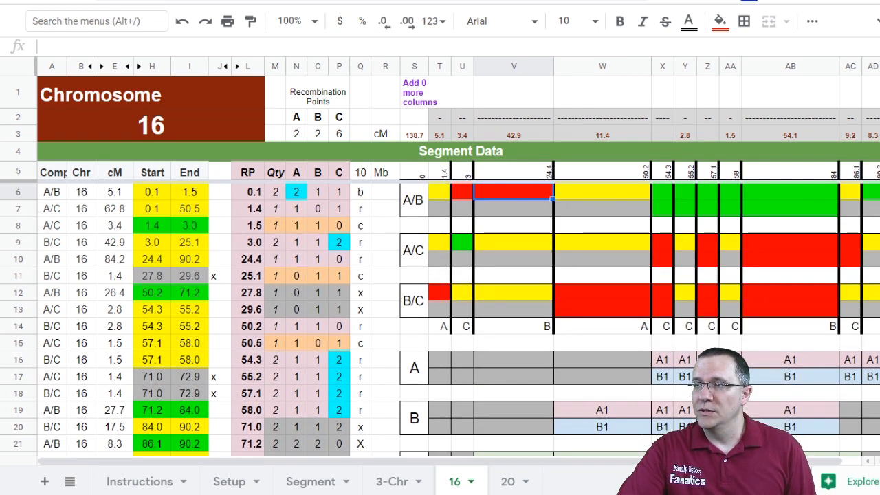
Step: Copy the A1/B1 pair from the A rows into the B rows for the 86.1–90.2 segment
click(874, 364)
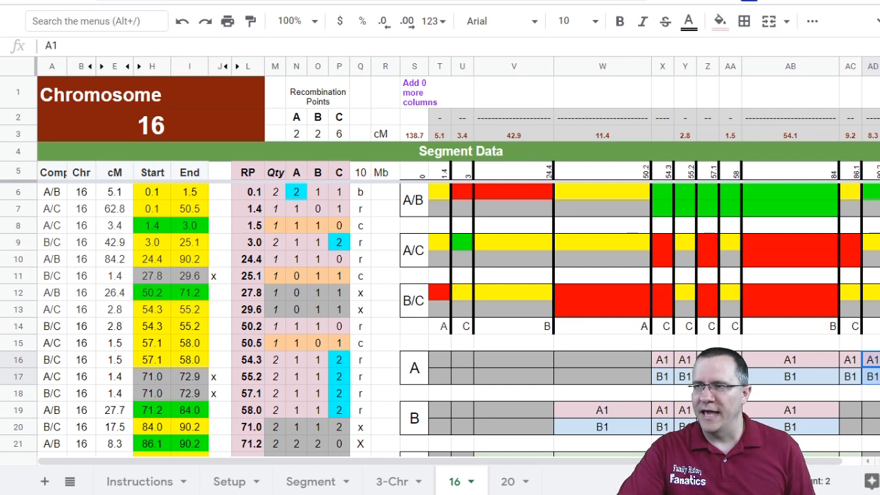
click(878, 415)
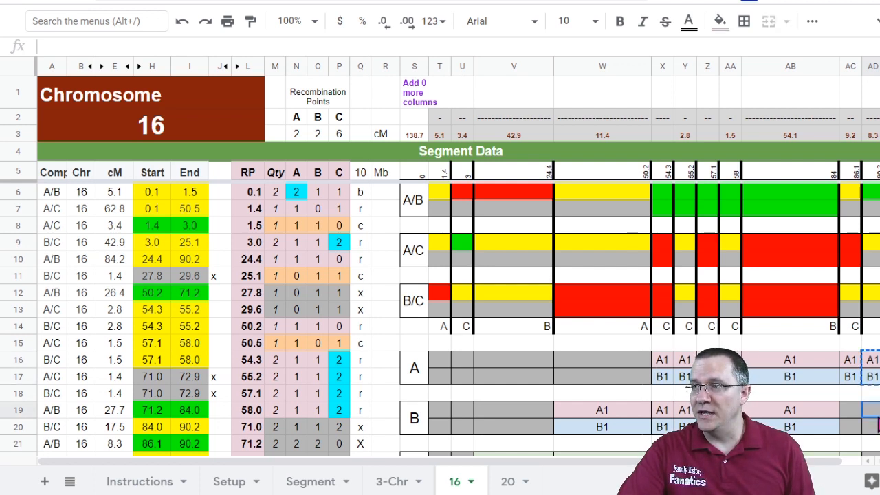
key(ctrl+v)
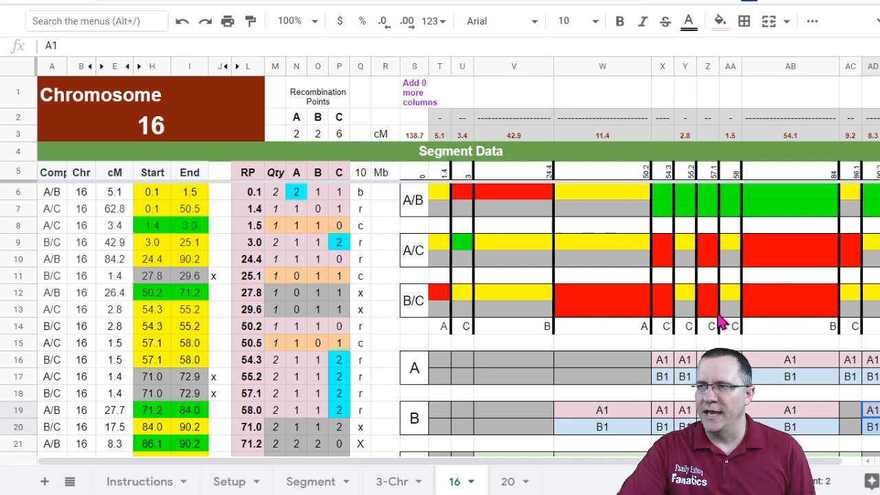
Step: Enter A2 and B1 in the two B rows for the 3–24.4 segment
scroll(634, 353, down, 2)
scroll(634, 353, up, 2)
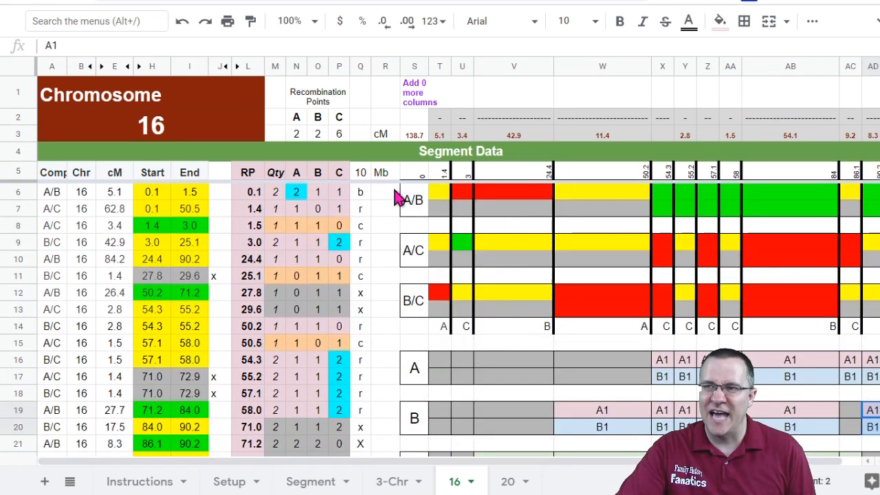
scroll(591, 419, down, 2)
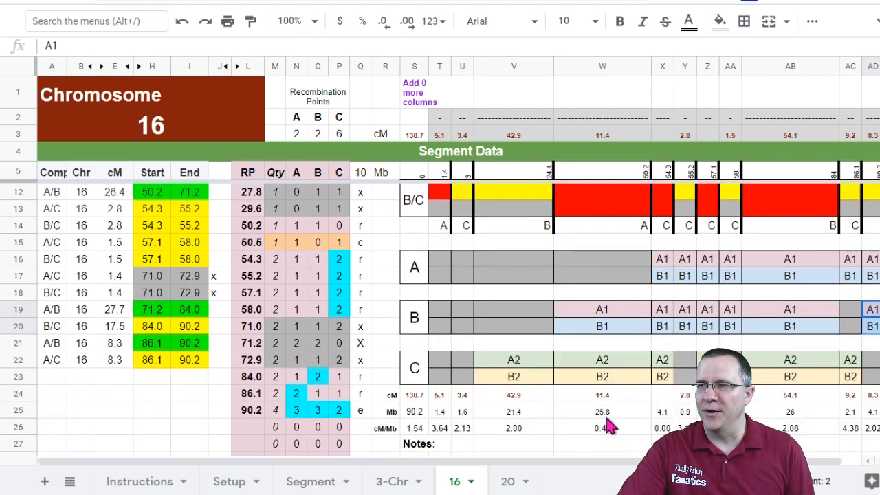
scroll(608, 426, up, 2)
click(516, 411)
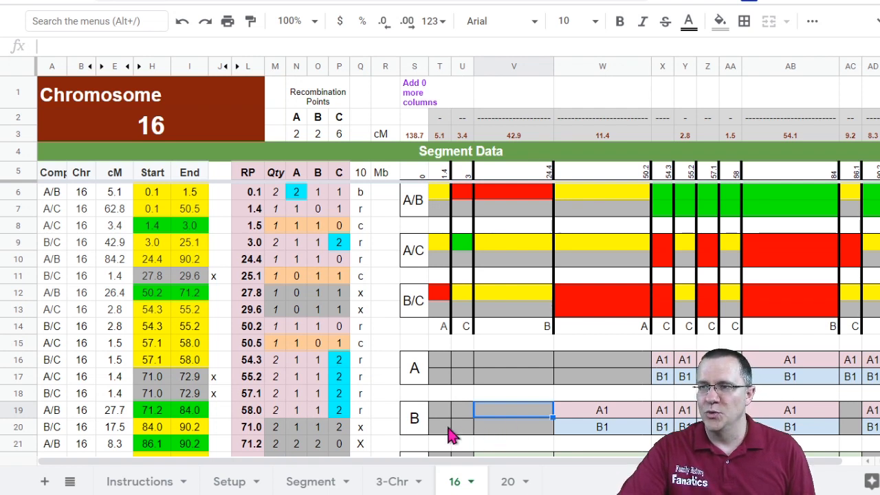
text(A2)
key(Return)
text(B1)
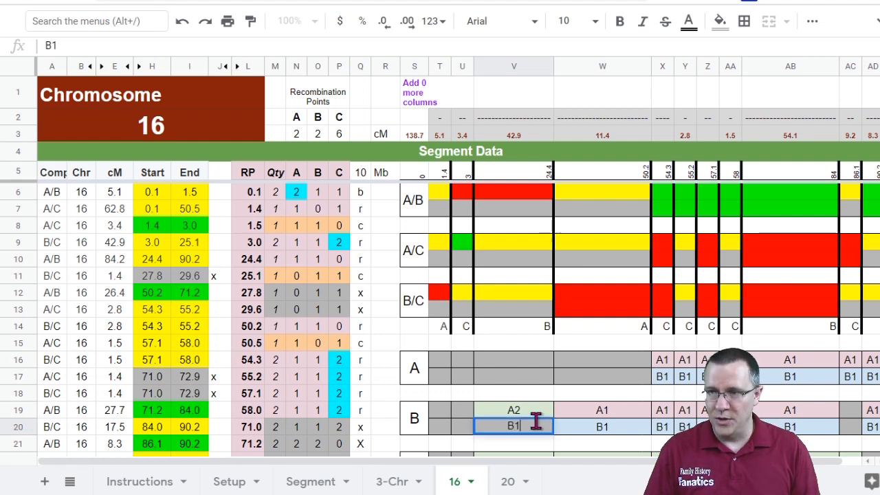
key(Return)
Step: Copy the A2/B1 pair into the B rows for the 1.4–3 and 0–1.4 segments
click(514, 413)
shift+click(514, 428)
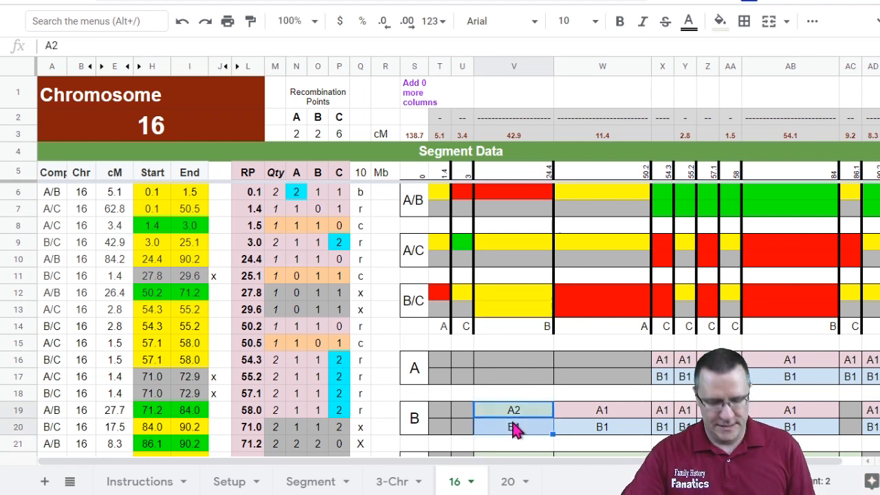
key(ctrl+c)
click(462, 416)
key(ctrl+v)
key(Left)
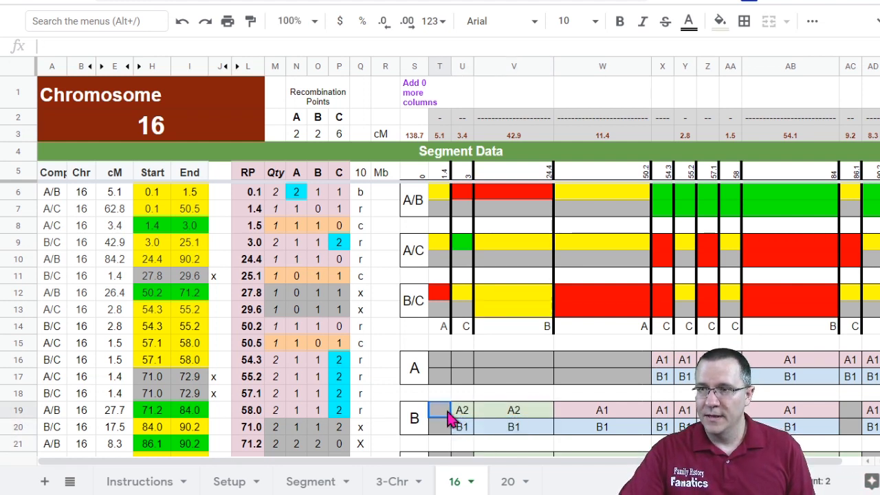
key(ctrl+v)
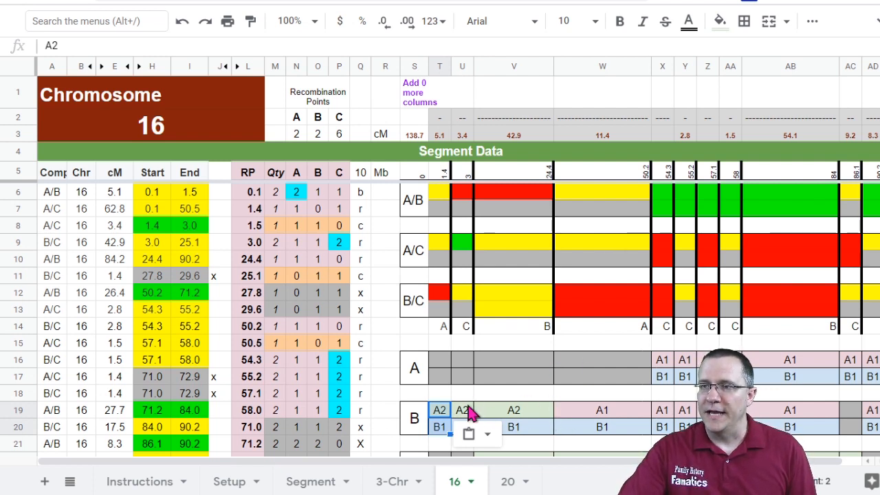
Step: Enter A1 and B2 in the two A rows for the 3–24.4 segment
click(524, 369)
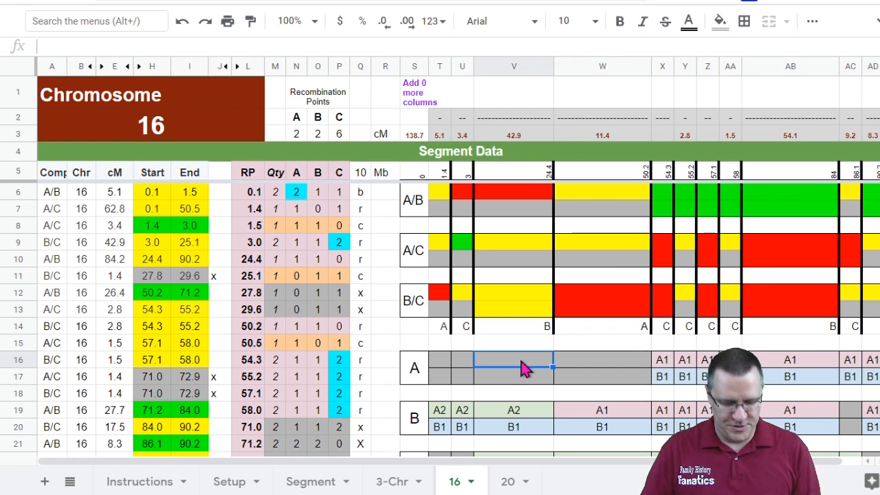
text(A1)
key(Return)
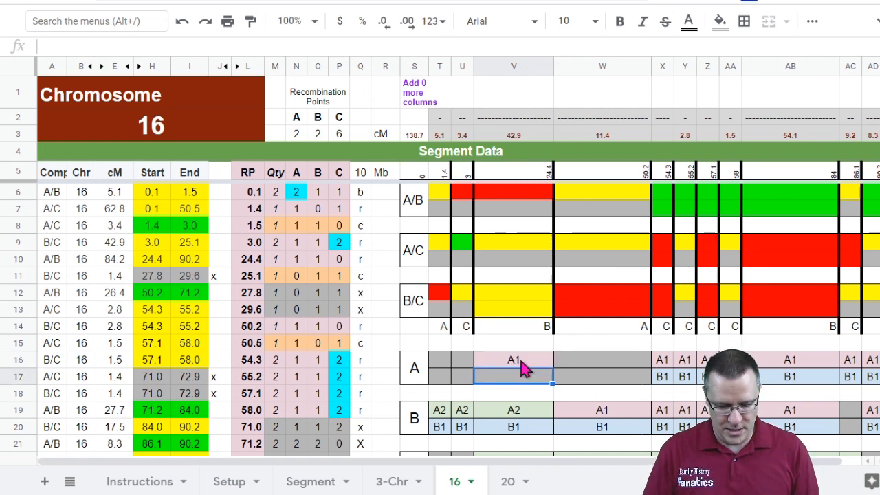
text(B2)
key(Return)
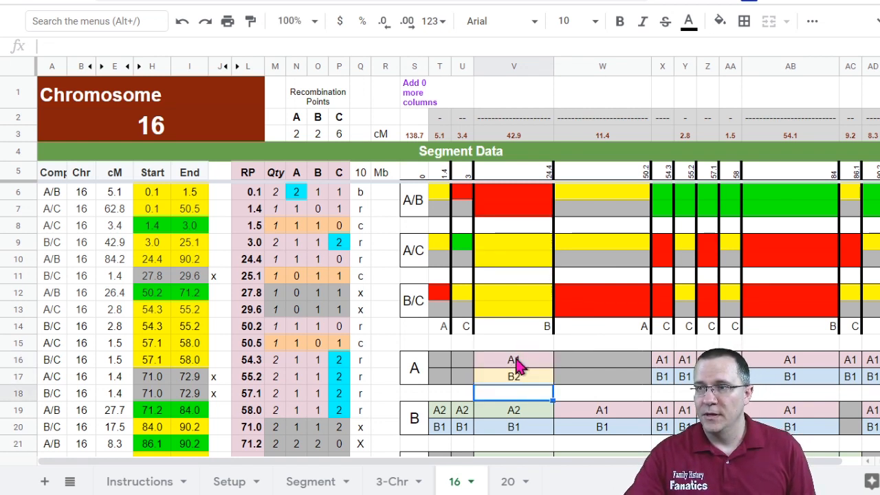
Step: Copy the A1/B2 pair into the A rows for the 1.4–3 and 24.4–50.2 segments
drag(517, 366, 515, 373)
key(ctrl+c)
click(470, 365)
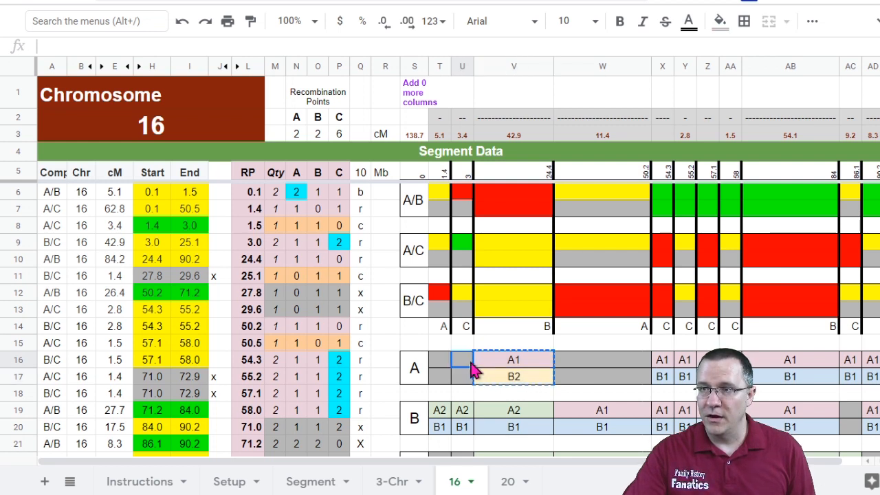
key(ctrl+v)
click(596, 370)
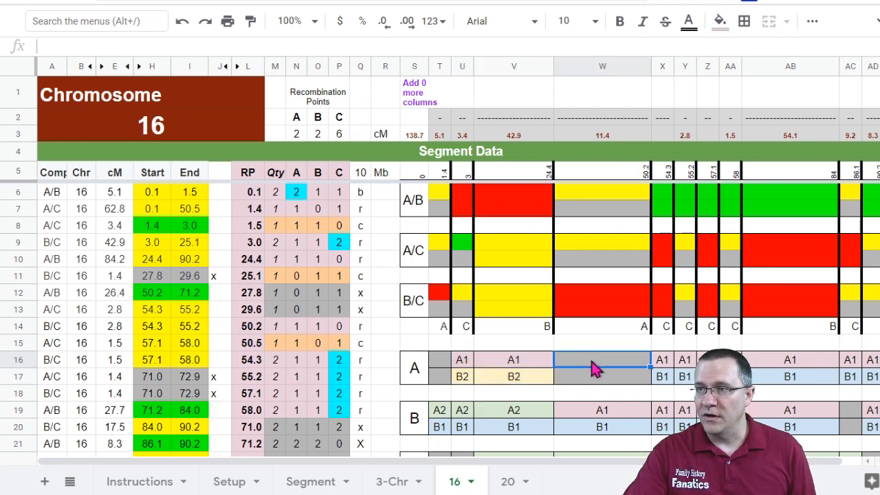
key(ctrl+v)
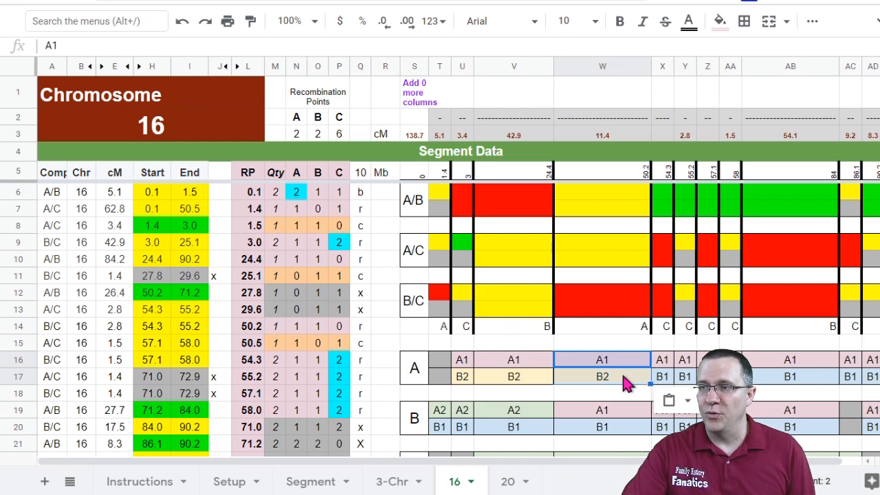
Step: Paste the A1/B2 pair into the C rows for the 1.4–3 and 0–1.4 segments
click(626, 379)
click(658, 379)
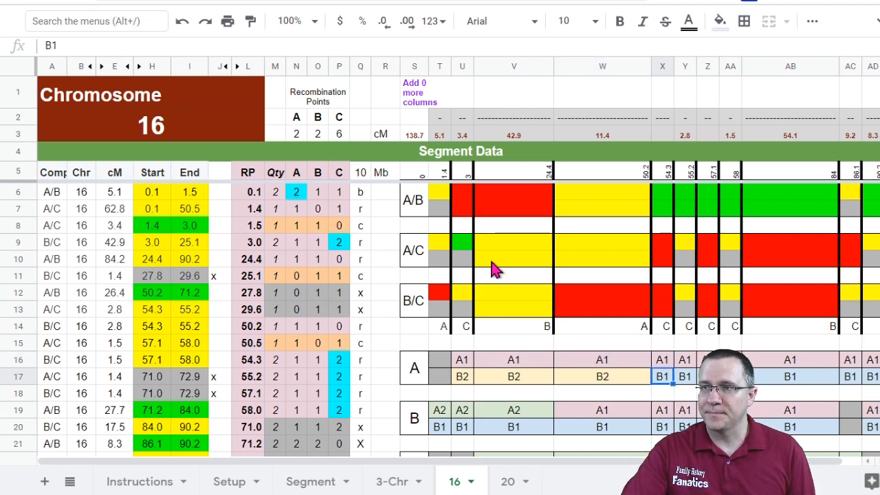
scroll(467, 371, down, 2)
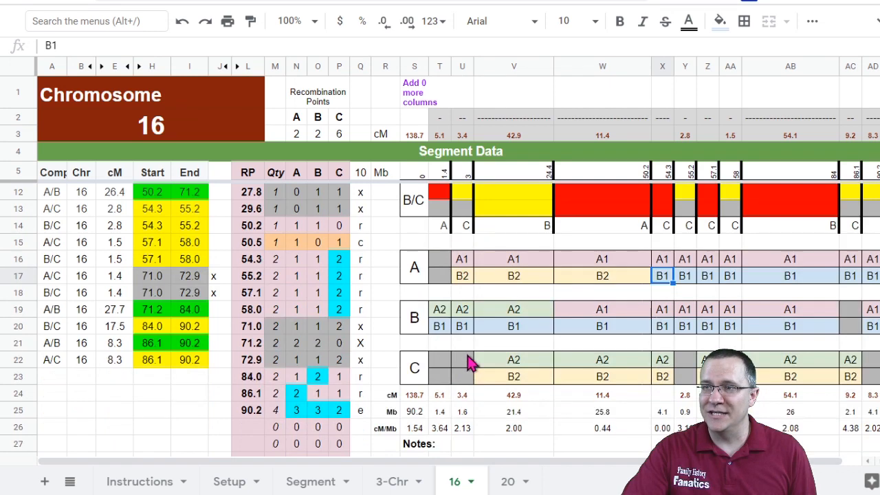
click(467, 362)
key(ctrl+v)
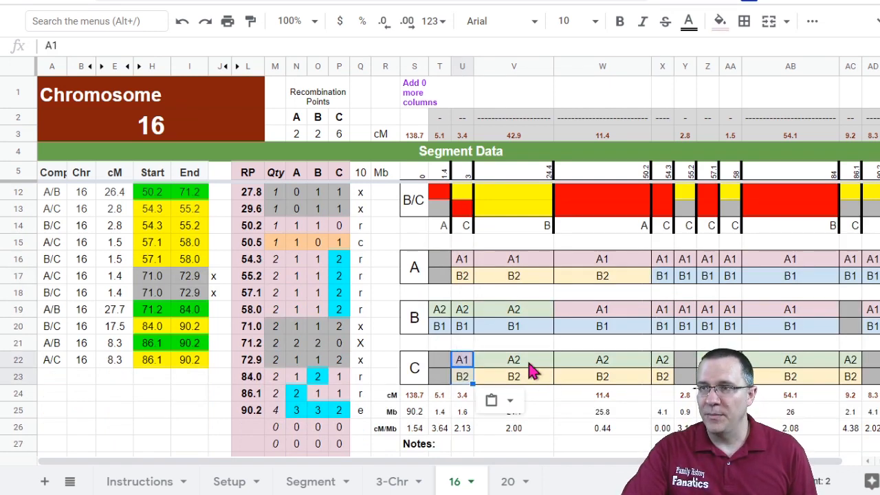
click(440, 359)
key(ctrl+v)
scroll(556, 363, up, 2)
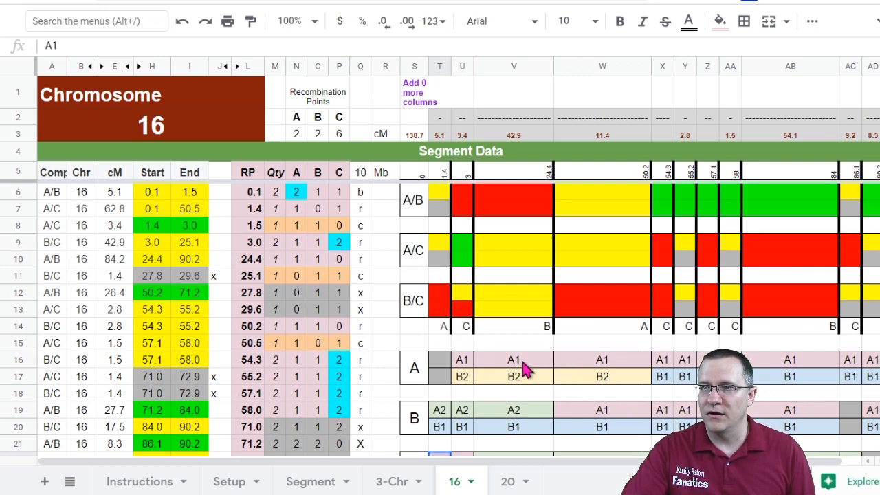
scroll(522, 370, down, 1)
scroll(522, 369, up, 1)
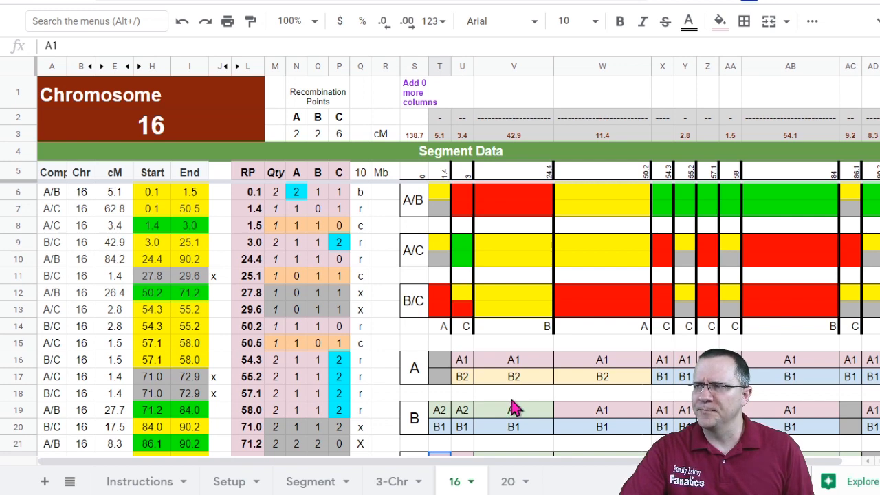
Step: Examine the A, B and C label rows around the 50.2–54.3 segment to work out the missing C labels
scroll(516, 408, down, 1)
scroll(520, 407, up, 1)
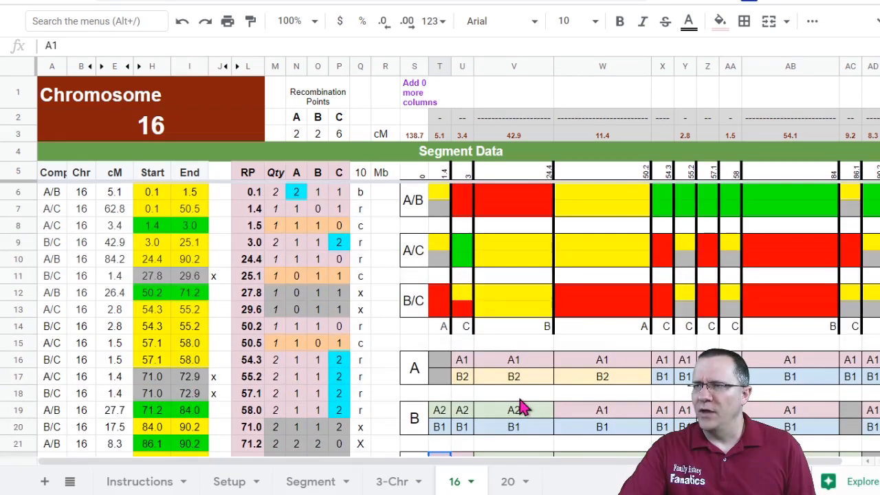
scroll(520, 408, down, 1)
scroll(829, 431, up, 1)
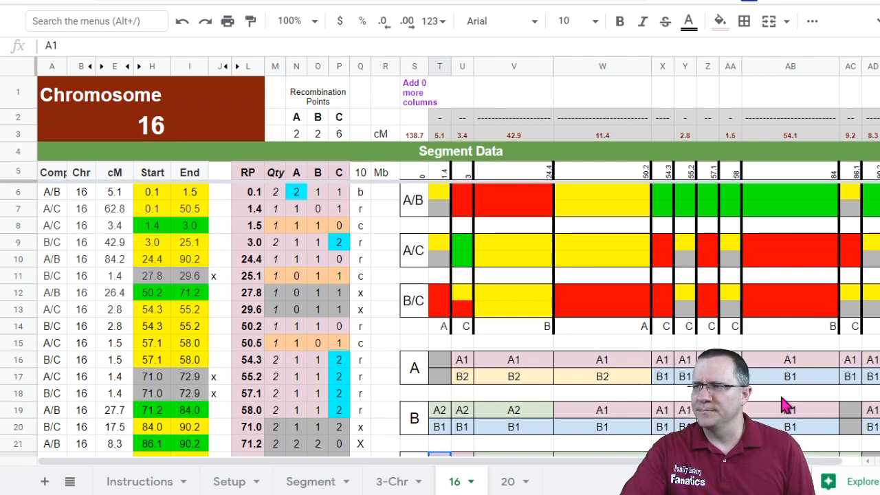
scroll(624, 350, down, 3)
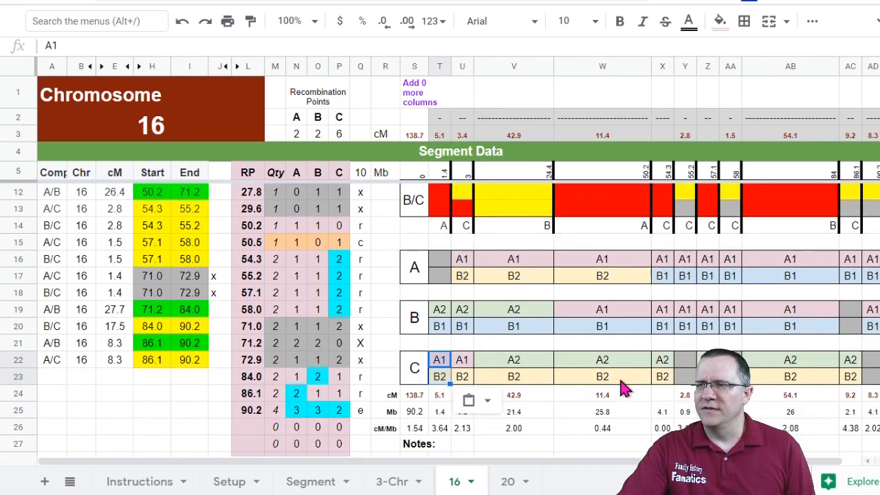
scroll(616, 387, up, 3)
scroll(617, 387, down, 2)
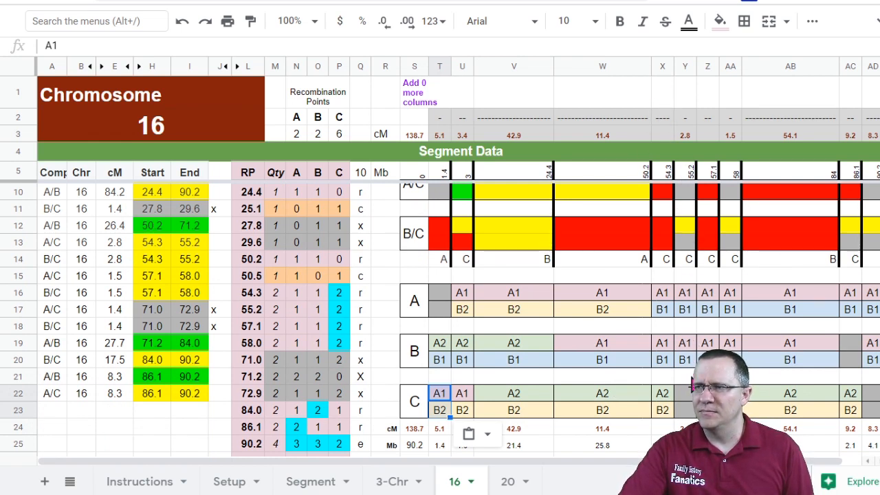
click(730, 394)
click(665, 394)
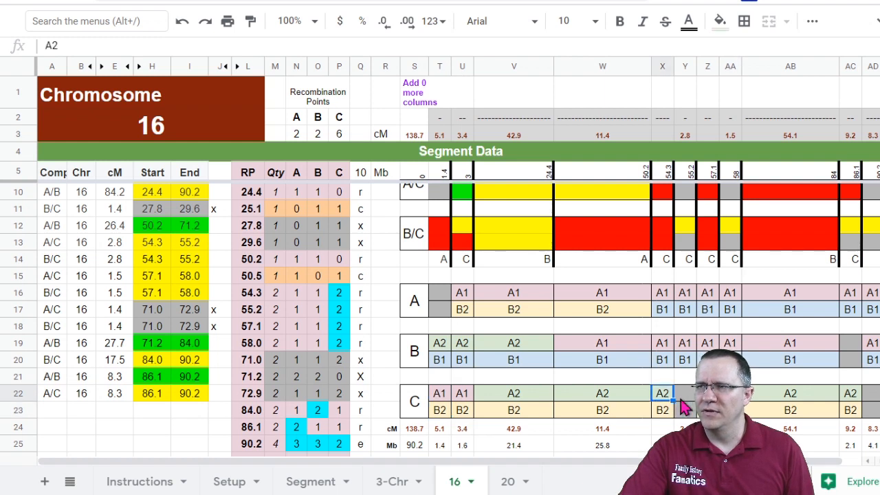
click(729, 411)
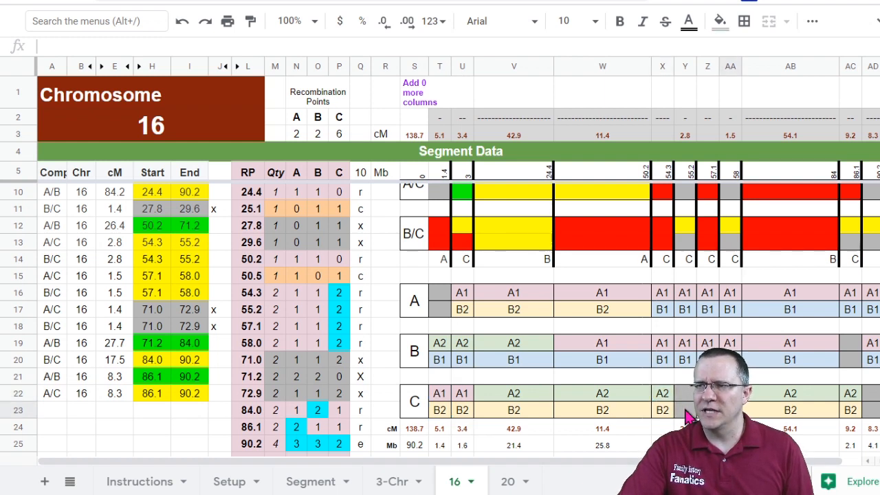
click(666, 294)
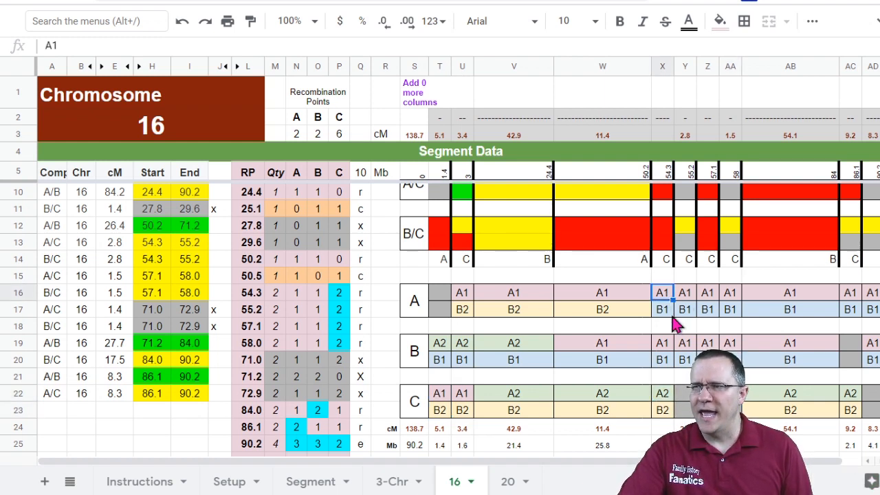
click(664, 343)
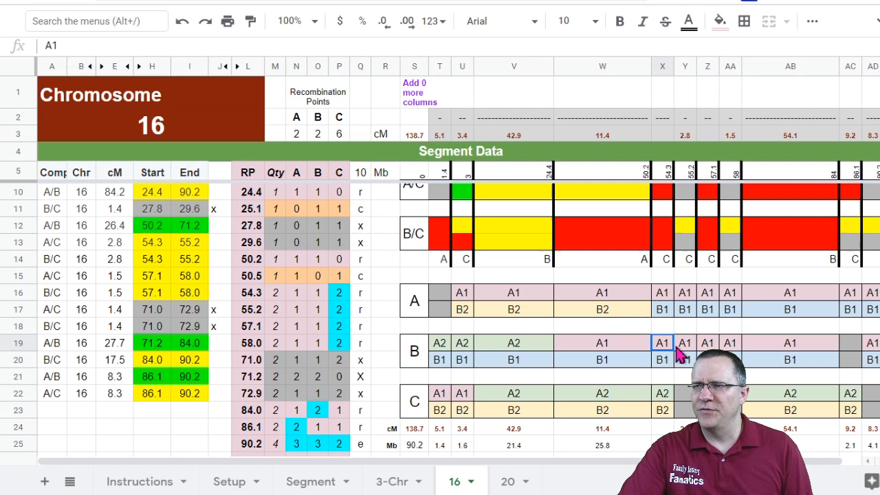
click(664, 396)
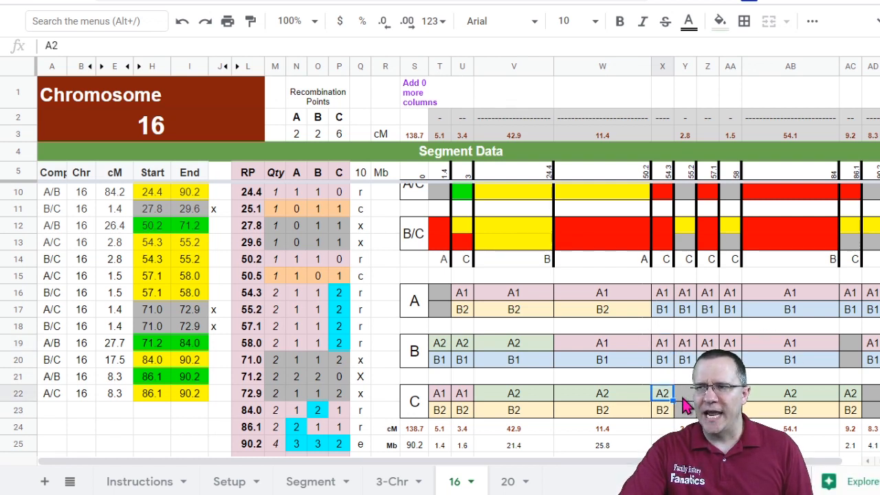
Step: Enter A1 and B2 in the two C rows for the 54.3–55.2 segment
click(730, 395)
click(687, 399)
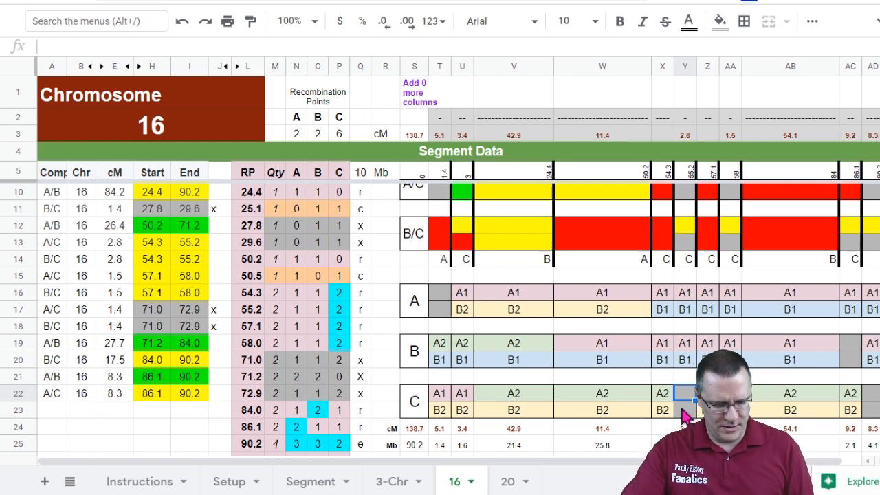
text(A)
key(Return)
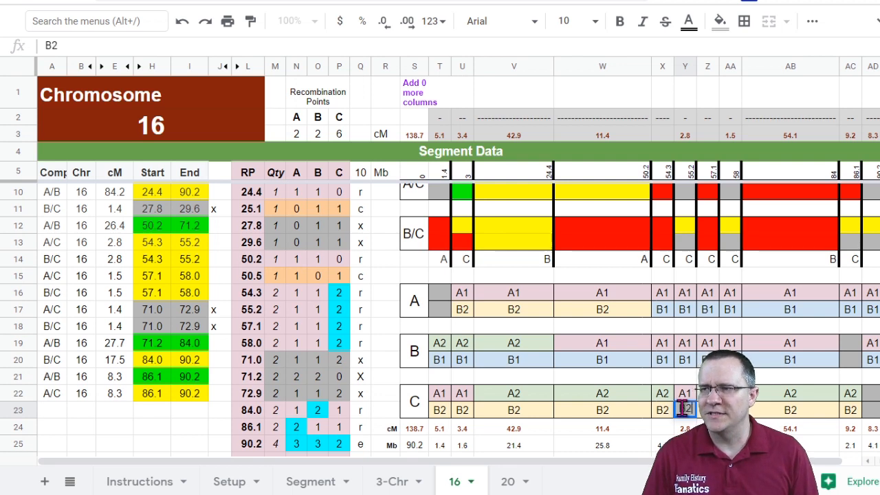
key(Return)
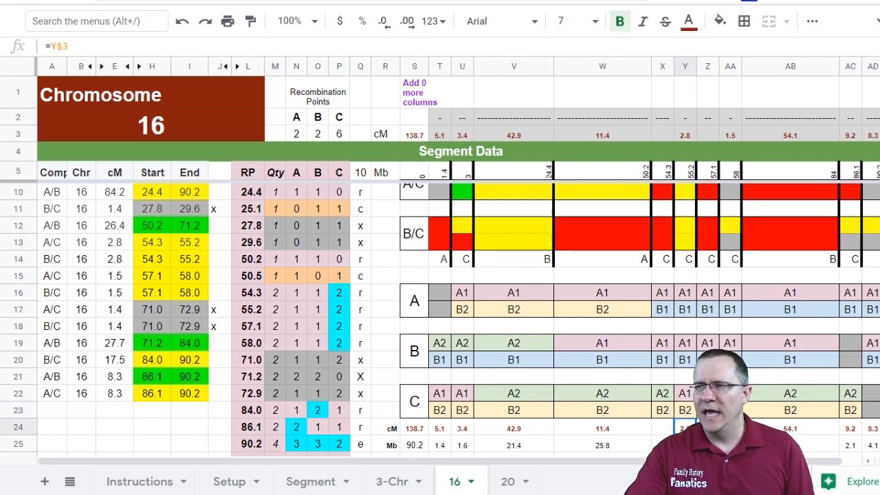
Step: Enter B2 in the lower C row for the 57.1–58 segment
click(730, 394)
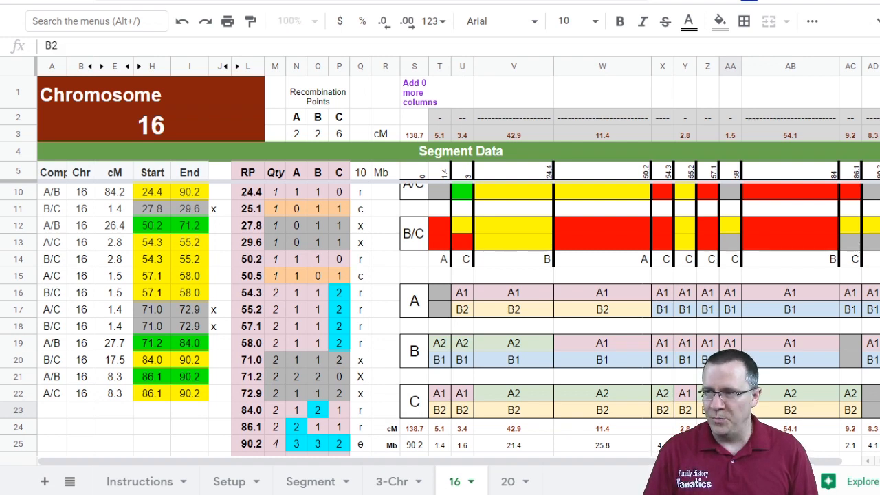
text(B)
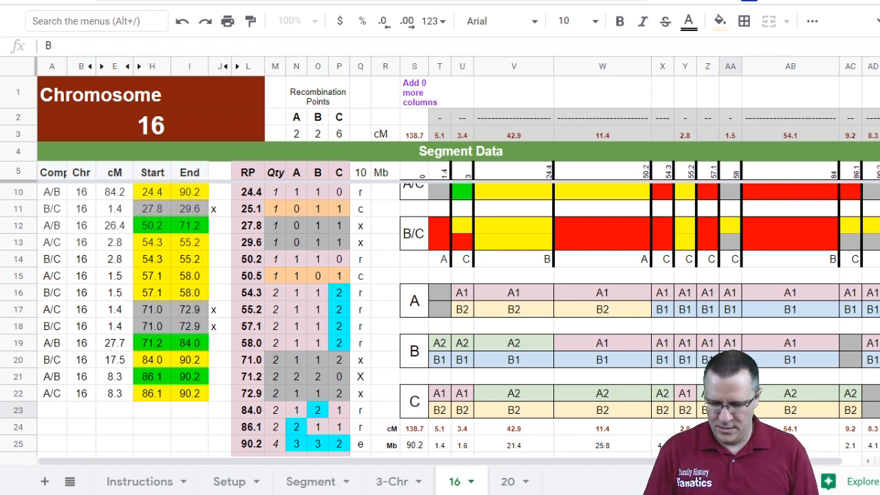
text(2)
key(Up)
key(Down)
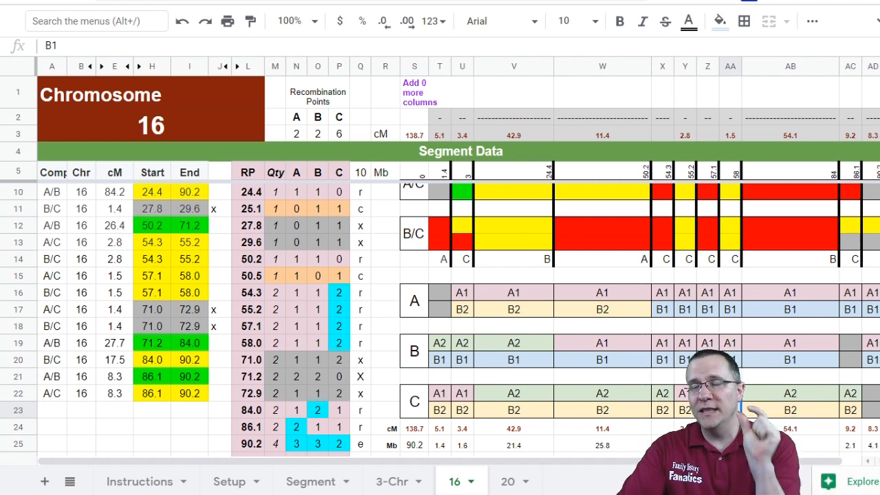
Step: Compare the cM sizes of the 54.3–55.2 and 57.1–58 segments with chromosome 16's minimum internal segment values on the Setup sheet
click(688, 137)
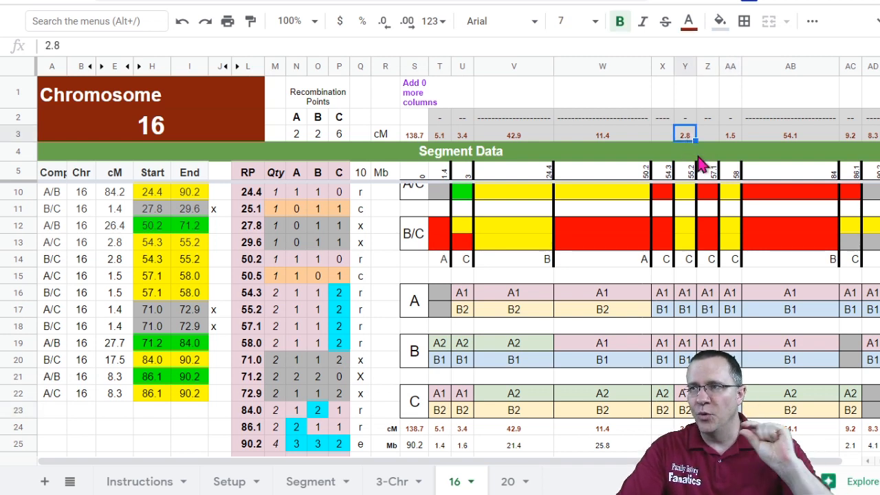
click(731, 137)
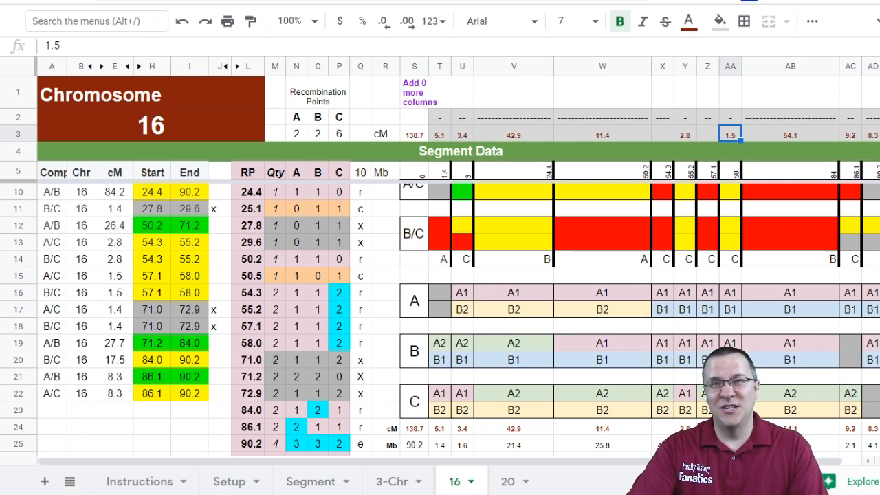
click(730, 411)
click(686, 396)
click(730, 411)
click(686, 397)
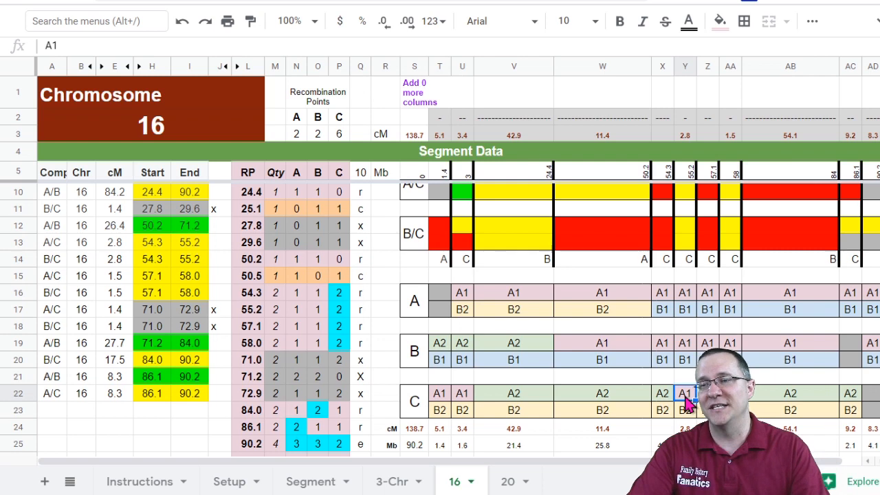
click(229, 482)
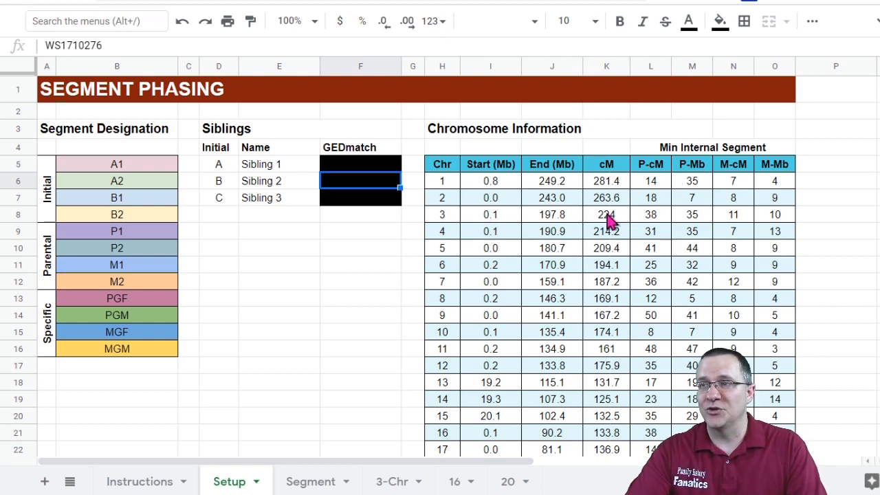
scroll(608, 222, down, 1)
scroll(608, 222, up, 1)
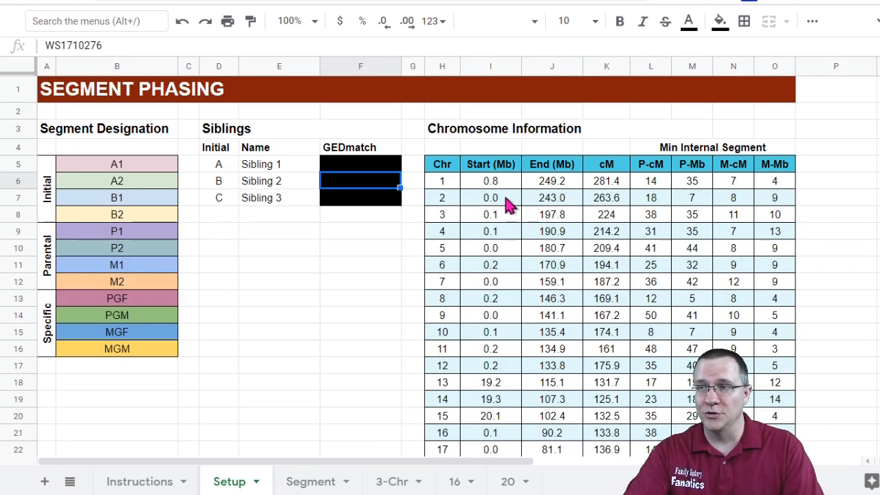
click(614, 182)
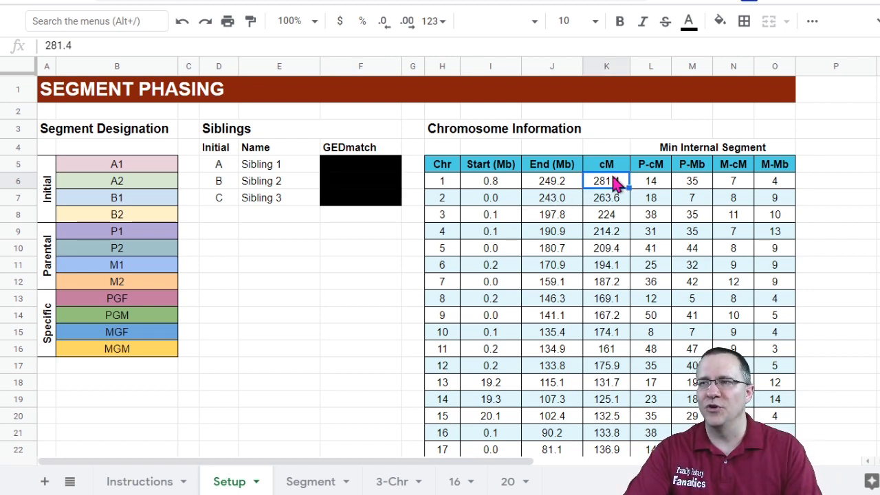
click(681, 149)
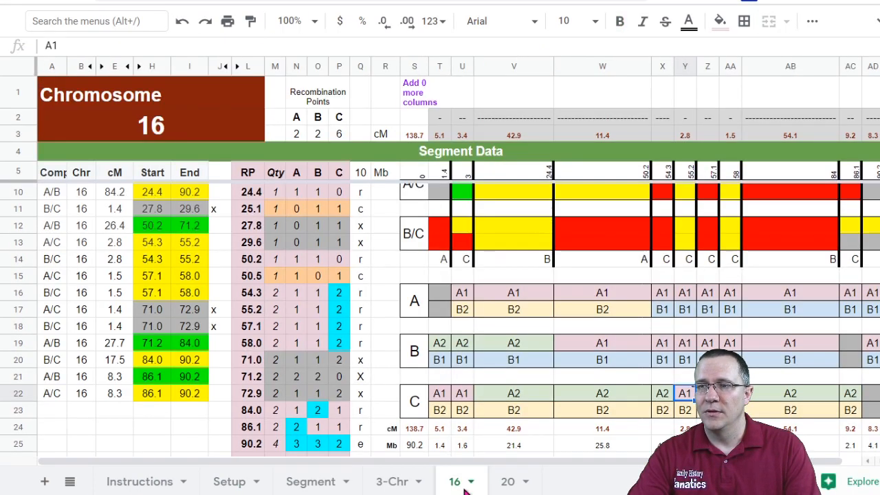
Step: Change the lower C label for the 57.1–58 segment to B1
click(729, 242)
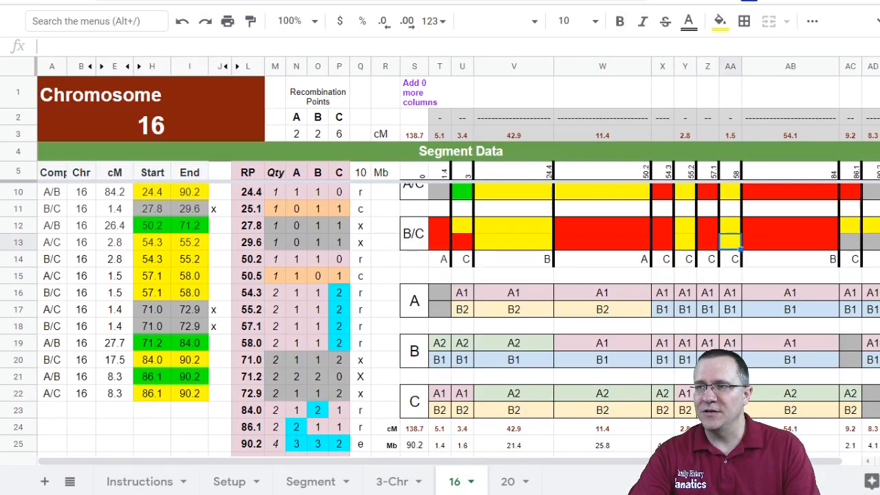
click(730, 410)
click(686, 397)
scroll(687, 392, down, 5)
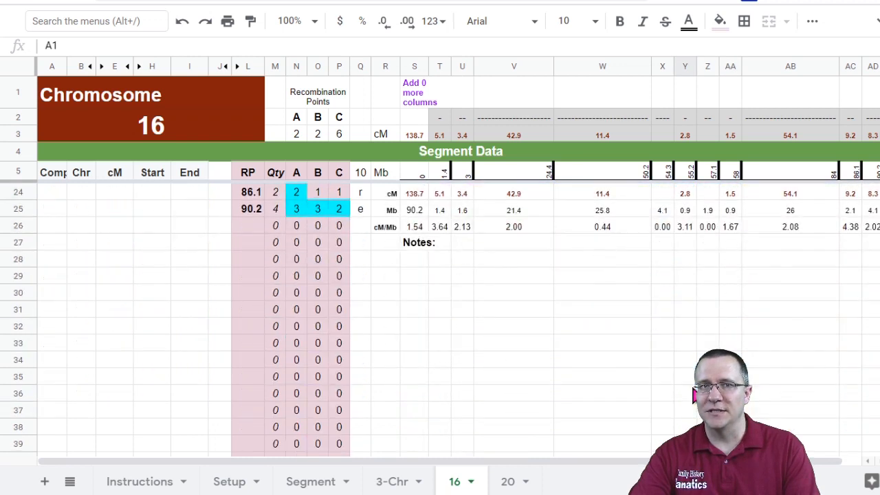
scroll(790, 330, up, 2)
click(731, 279)
click(686, 262)
click(730, 279)
click(686, 265)
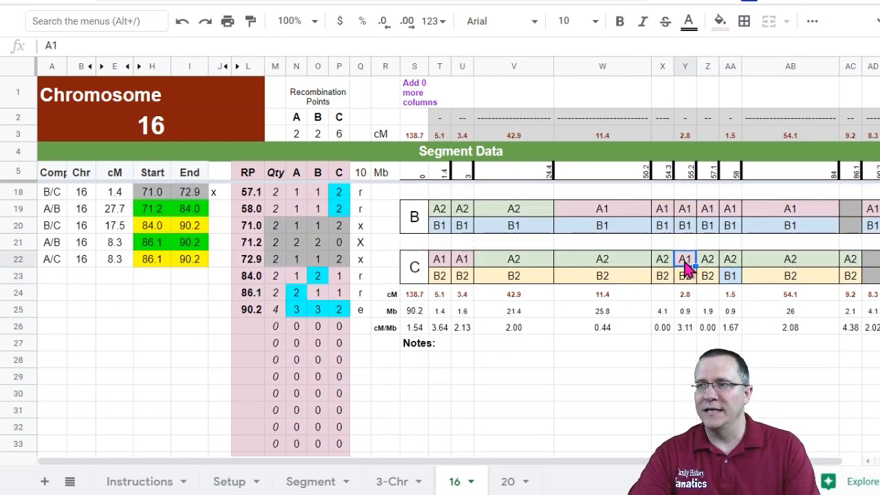
click(731, 279)
click(686, 264)
Step: Review chromosome 16's row of P-cM, P-Mb, M-cM and M-Mb minimums on the Setup sheet against the short segments' cM values
click(685, 136)
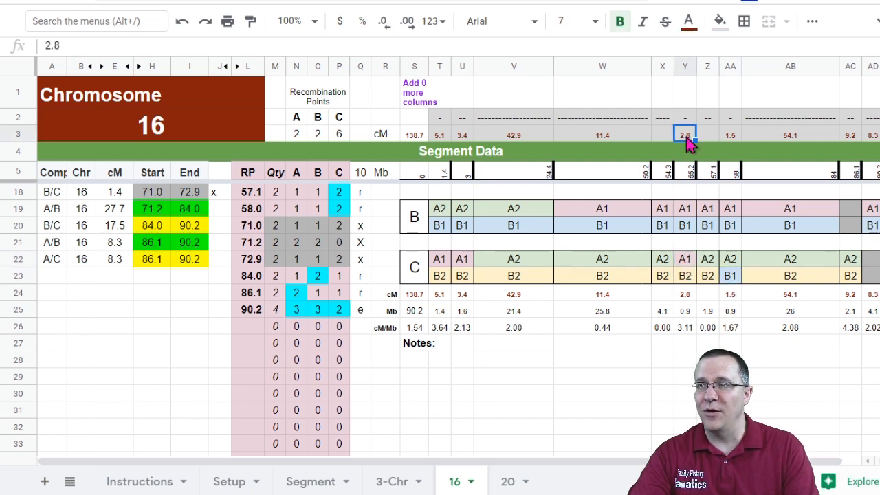
click(730, 135)
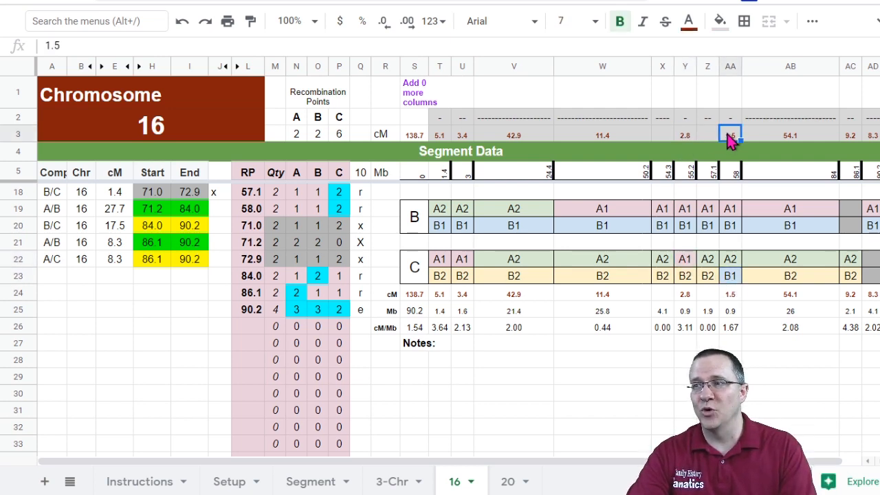
click(229, 483)
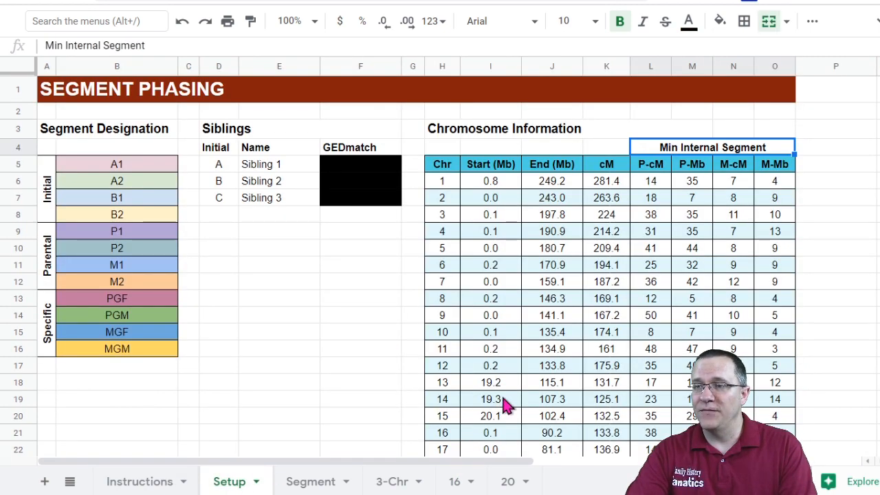
scroll(507, 399, down, 3)
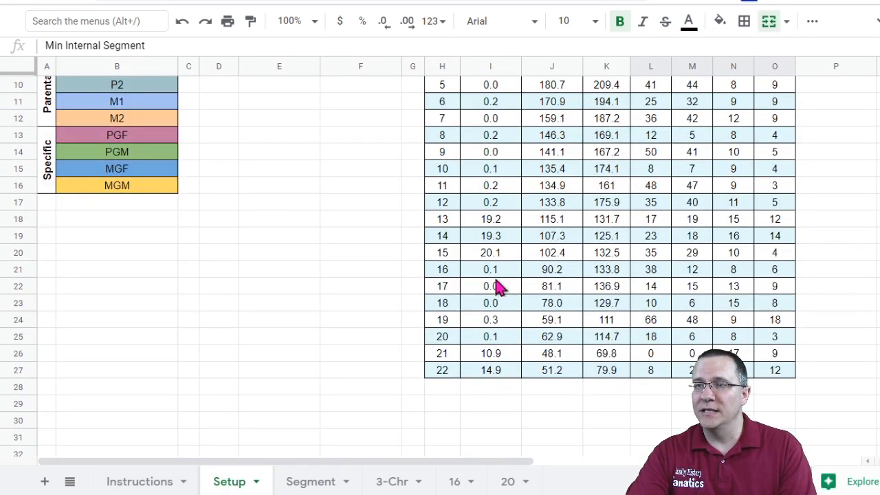
scroll(495, 285, down, 1)
click(446, 237)
drag(486, 241, 782, 247)
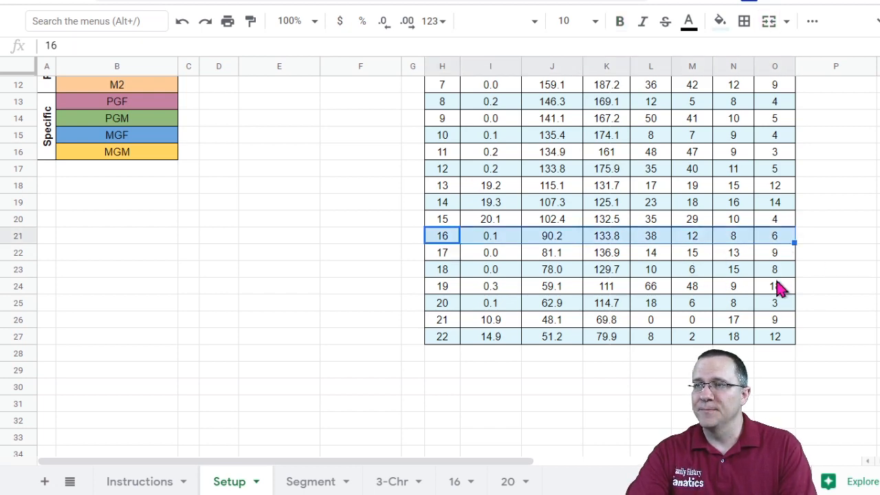
scroll(780, 286, up, 4)
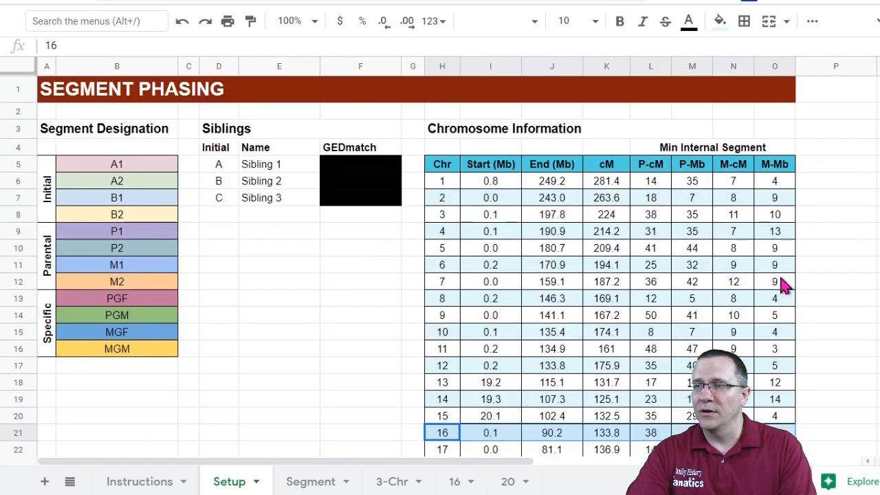
scroll(781, 286, down, 4)
click(653, 237)
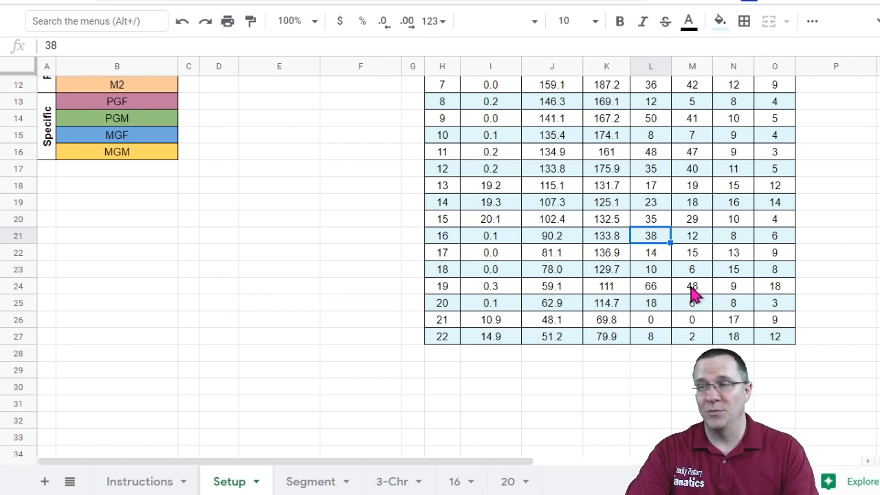
click(734, 242)
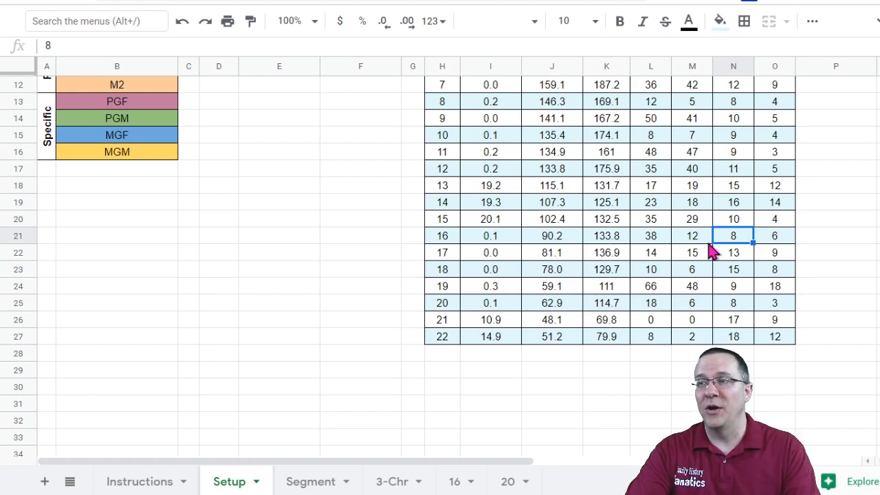
scroll(715, 252, up, 5)
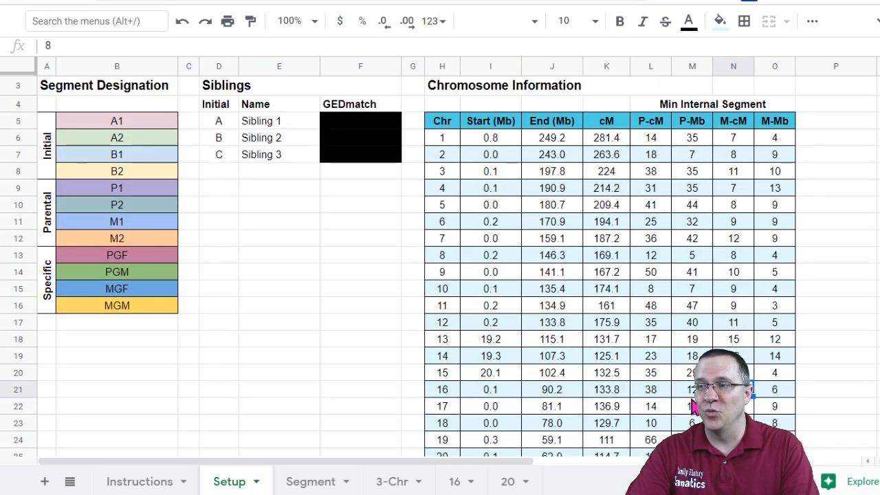
click(691, 389)
click(789, 391)
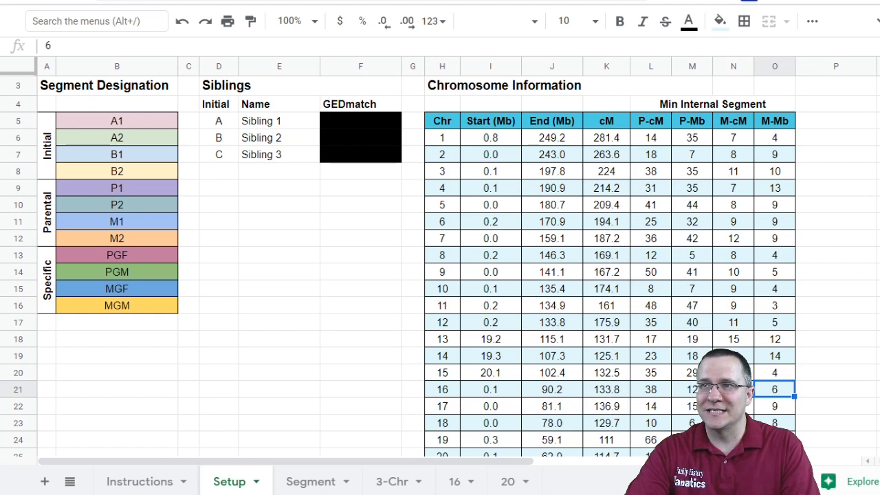
click(455, 481)
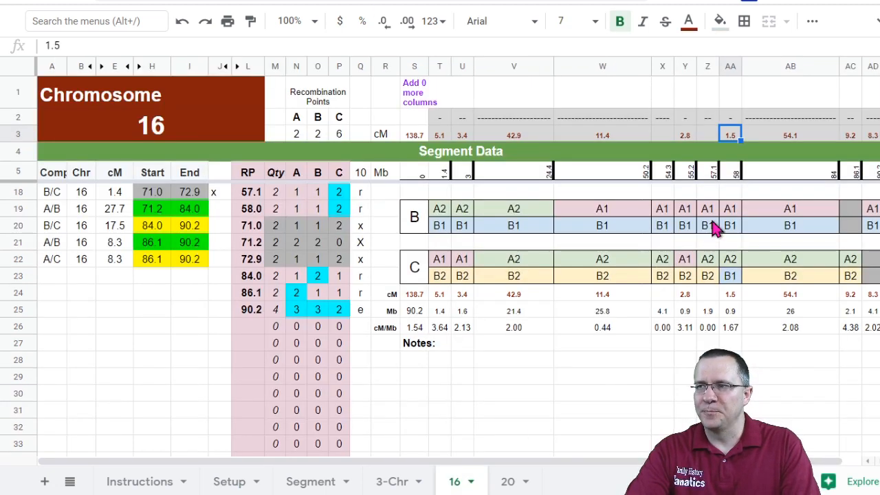
Step: Examine the 54.3–55.2 and 57.1–58 short segments in the segment list, their recombination counts and chart columns
click(686, 174)
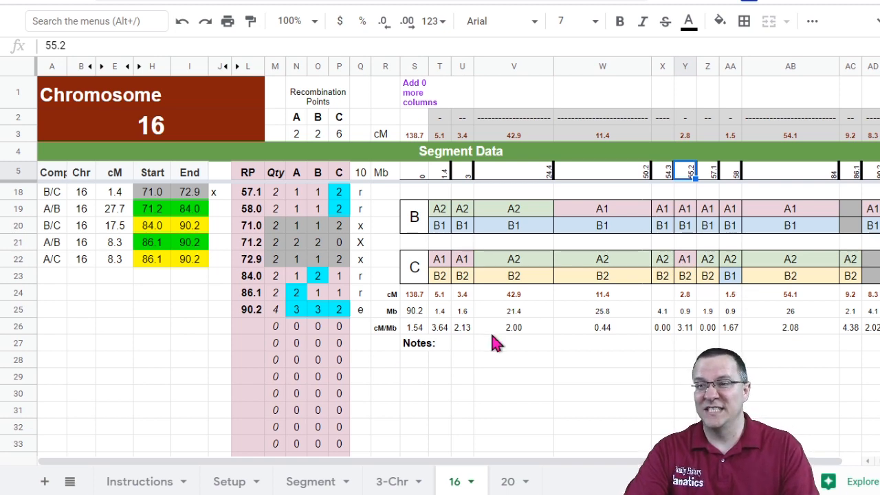
click(444, 395)
scroll(447, 406, up, 3)
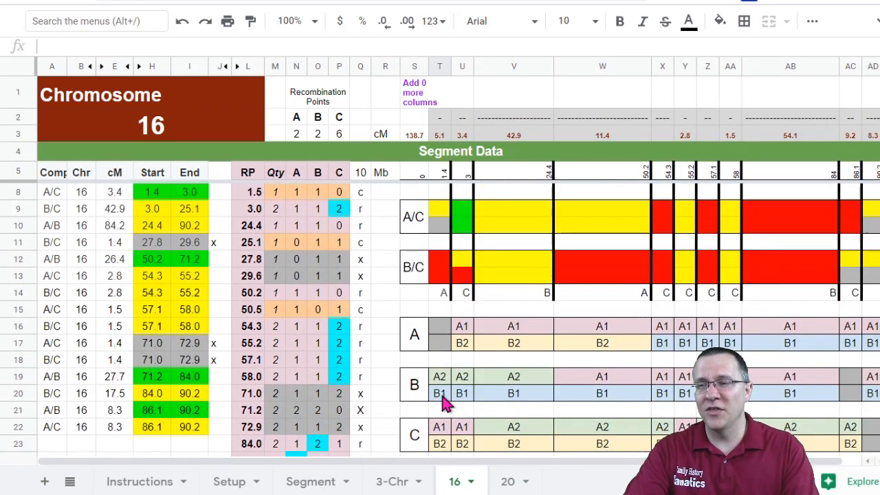
click(344, 330)
drag(339, 380, 337, 335)
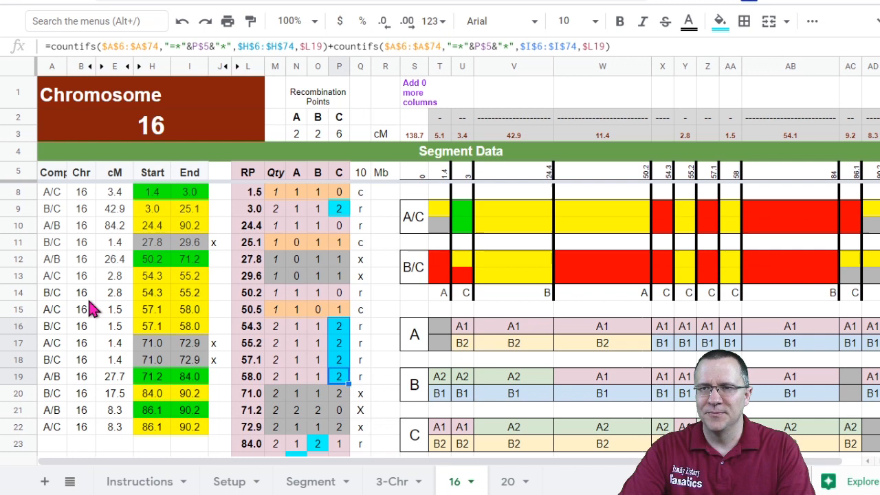
drag(50, 277, 203, 297)
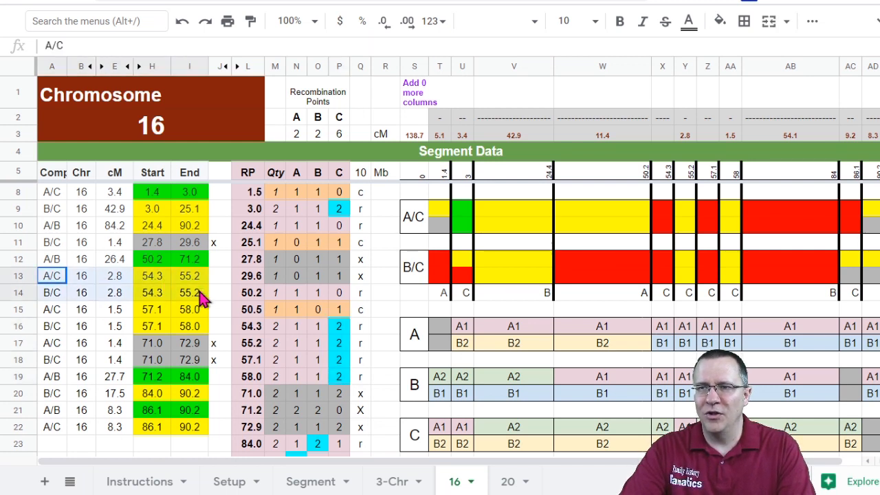
drag(53, 310, 199, 335)
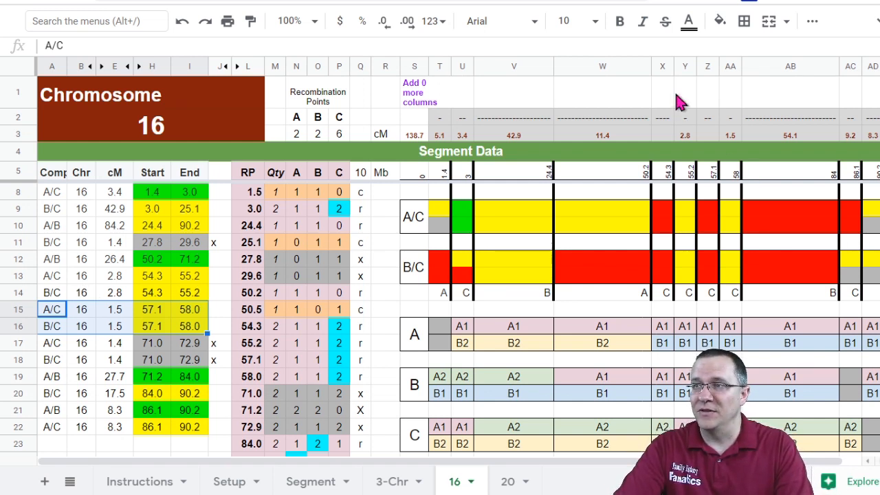
Step: Delete chart columns X through AA holding the short 54.3–55.2 and 57.1–58 segments
drag(665, 74, 727, 65)
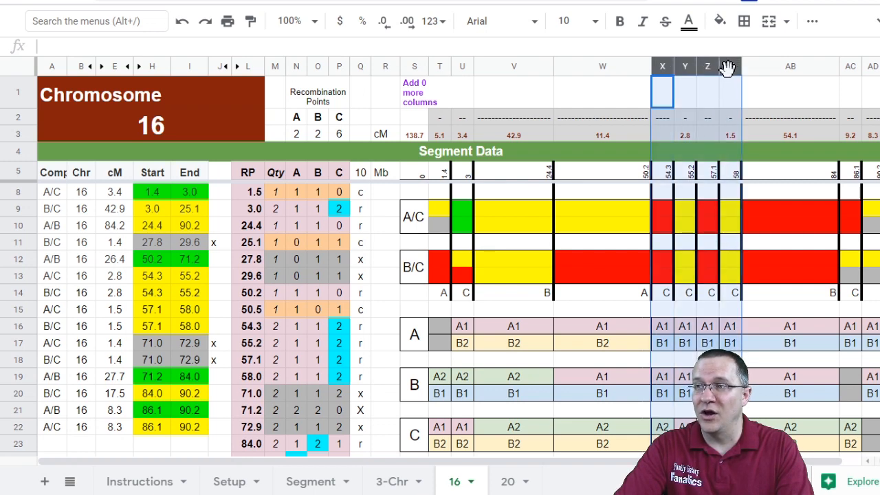
right_click(693, 64)
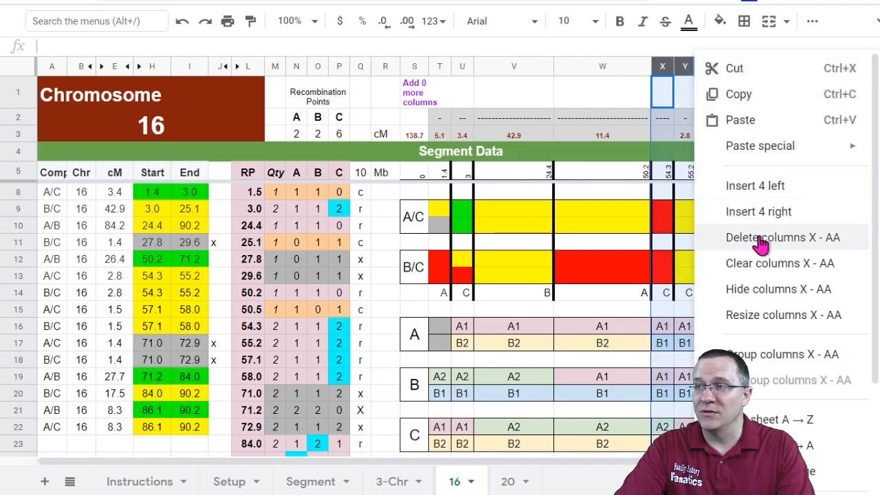
click(761, 242)
click(682, 297)
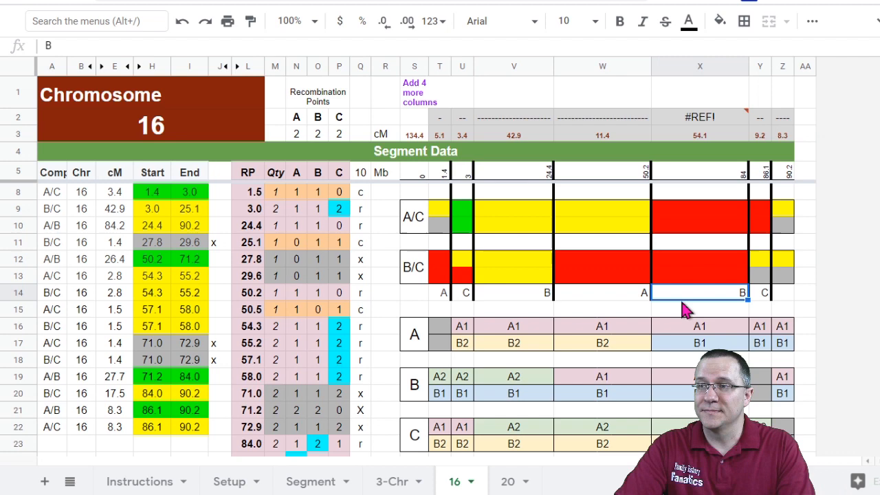
Step: Copy the separator and cM header formulas in rows 2–3 from column W across columns X to Z
drag(624, 122, 785, 140)
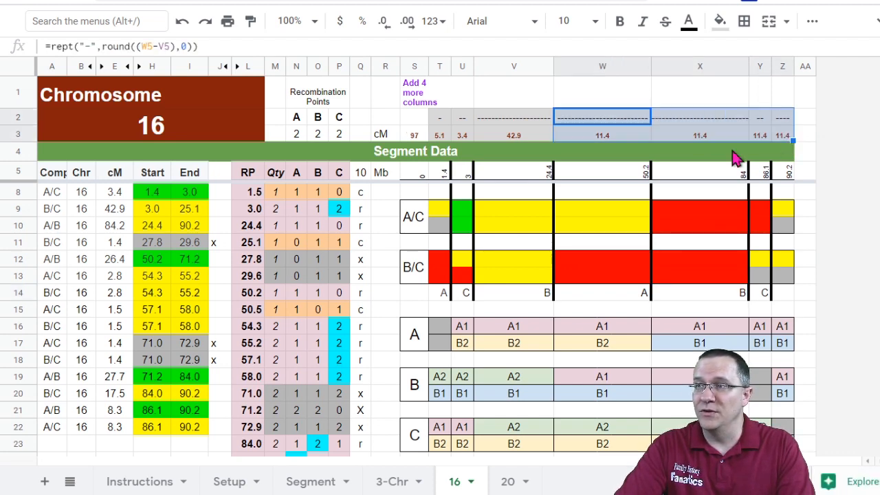
scroll(618, 199, down, 2)
scroll(630, 213, up, 3)
Step: Copy the cM, Mb and cM/Mb summary formulas in rows 24–26 from column W across columns X to Z
drag(440, 66, 775, 66)
scroll(598, 330, down, 5)
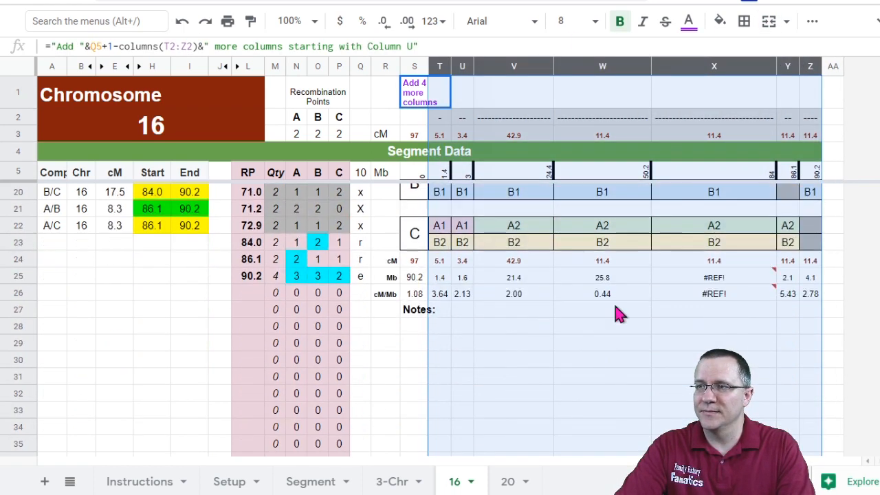
click(571, 260)
drag(574, 270, 602, 299)
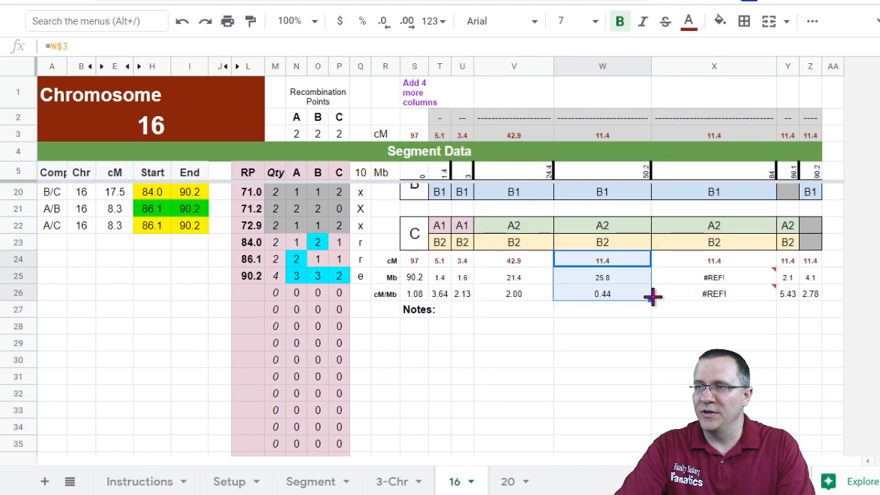
click(676, 330)
drag(614, 267, 818, 309)
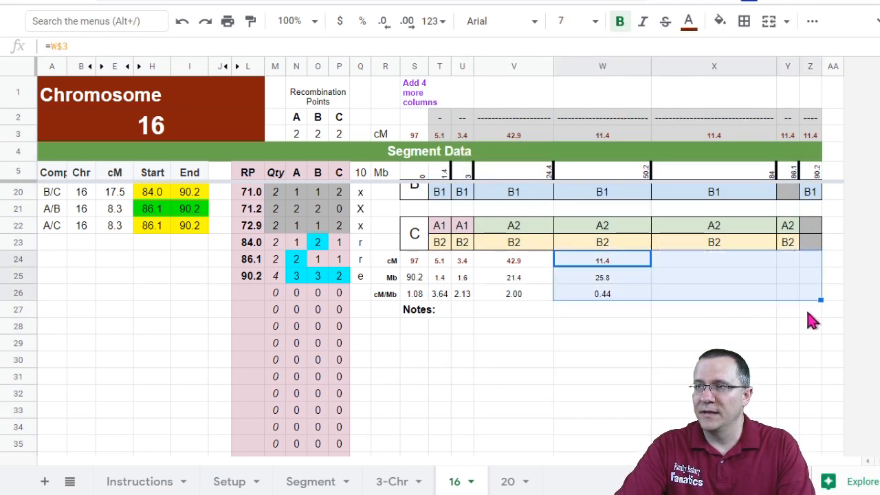
scroll(602, 399, up, 5)
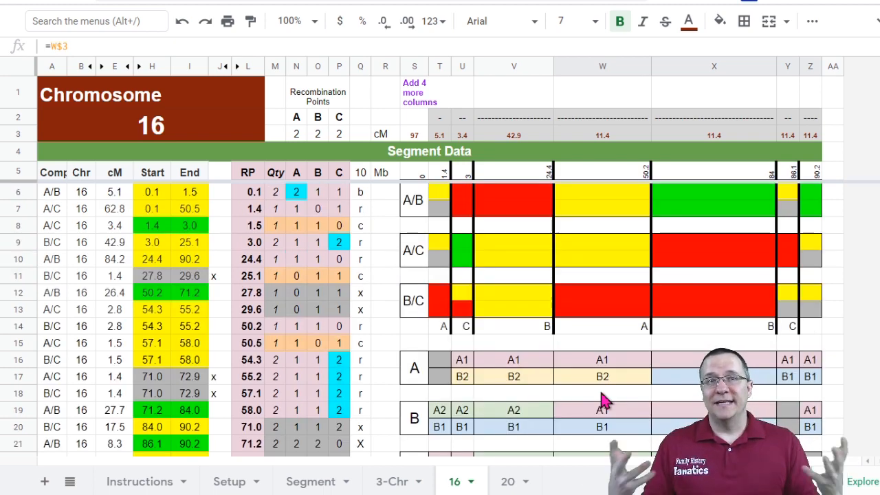